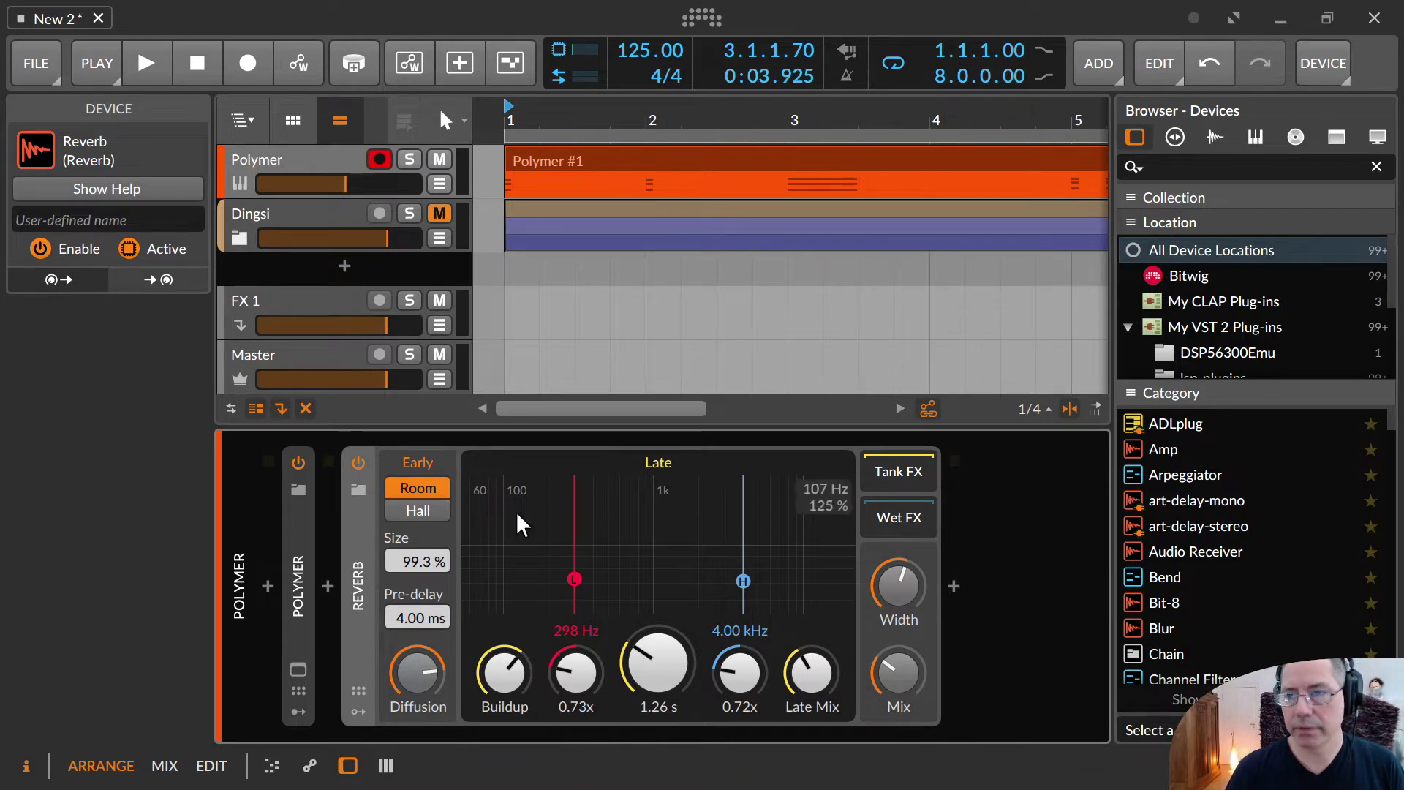
# Examine the Reverb device's available presets, its remote controls and its modulator slots, and hide them all again
pyautogui.click(358, 490)
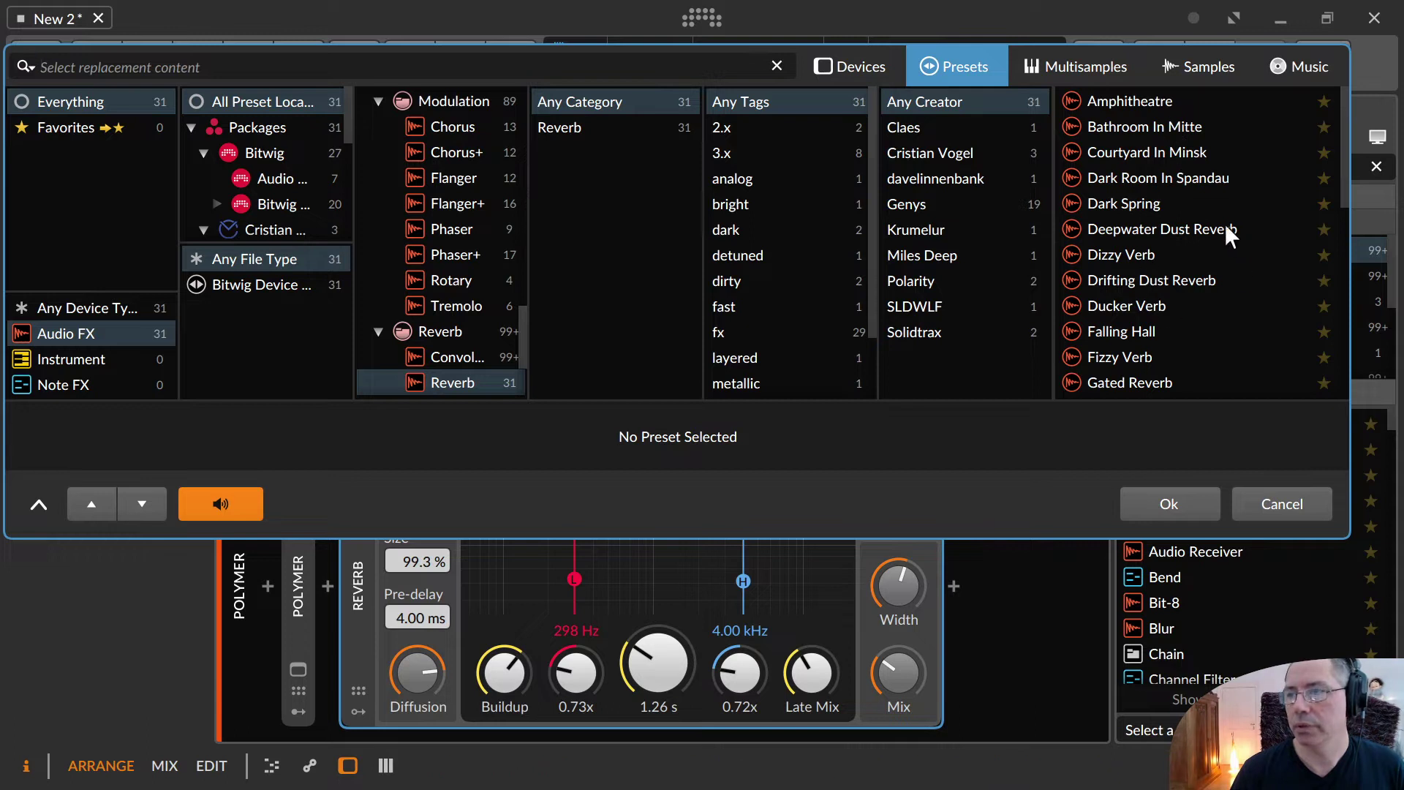
pyautogui.press('Escape')
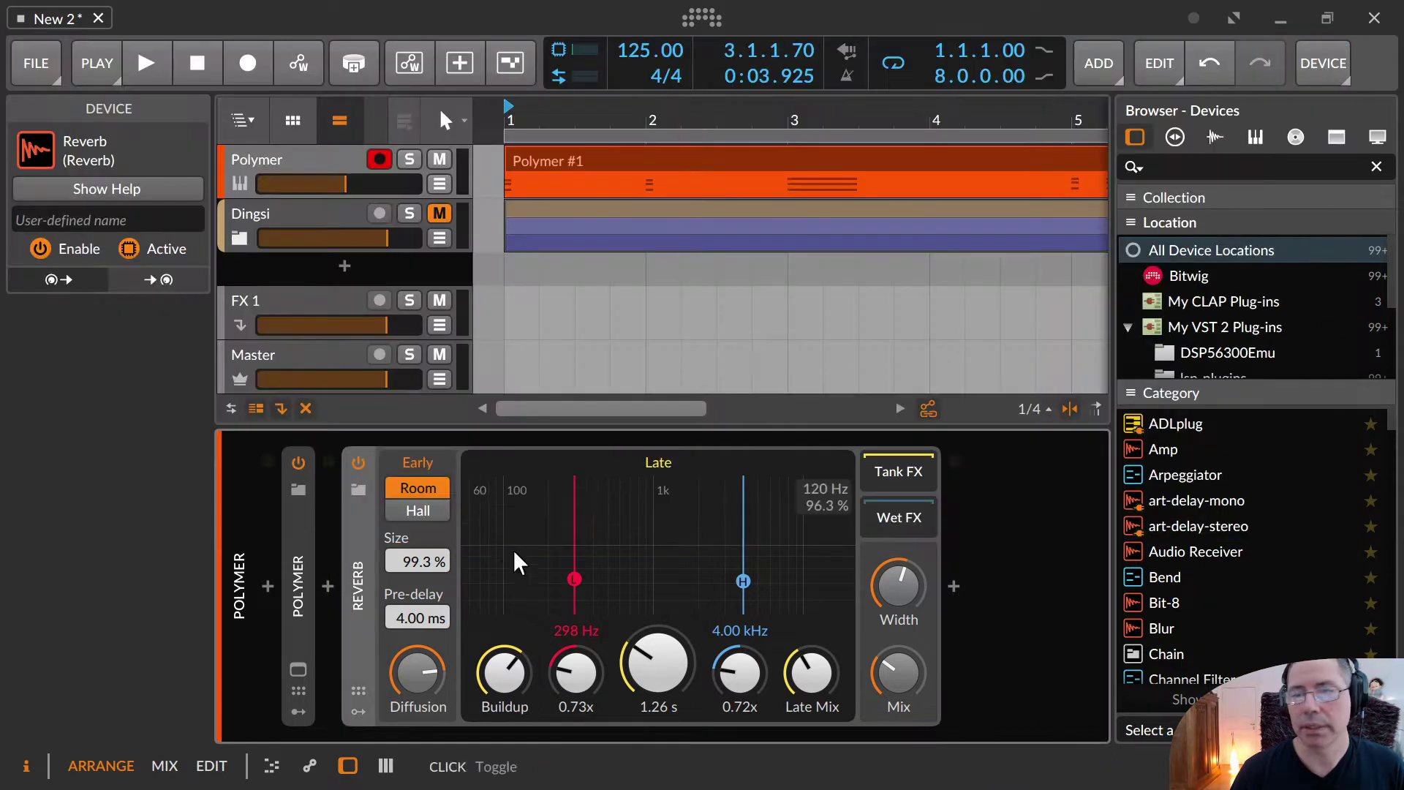
pyautogui.click(358, 691)
pyautogui.click(360, 690)
pyautogui.click(355, 712)
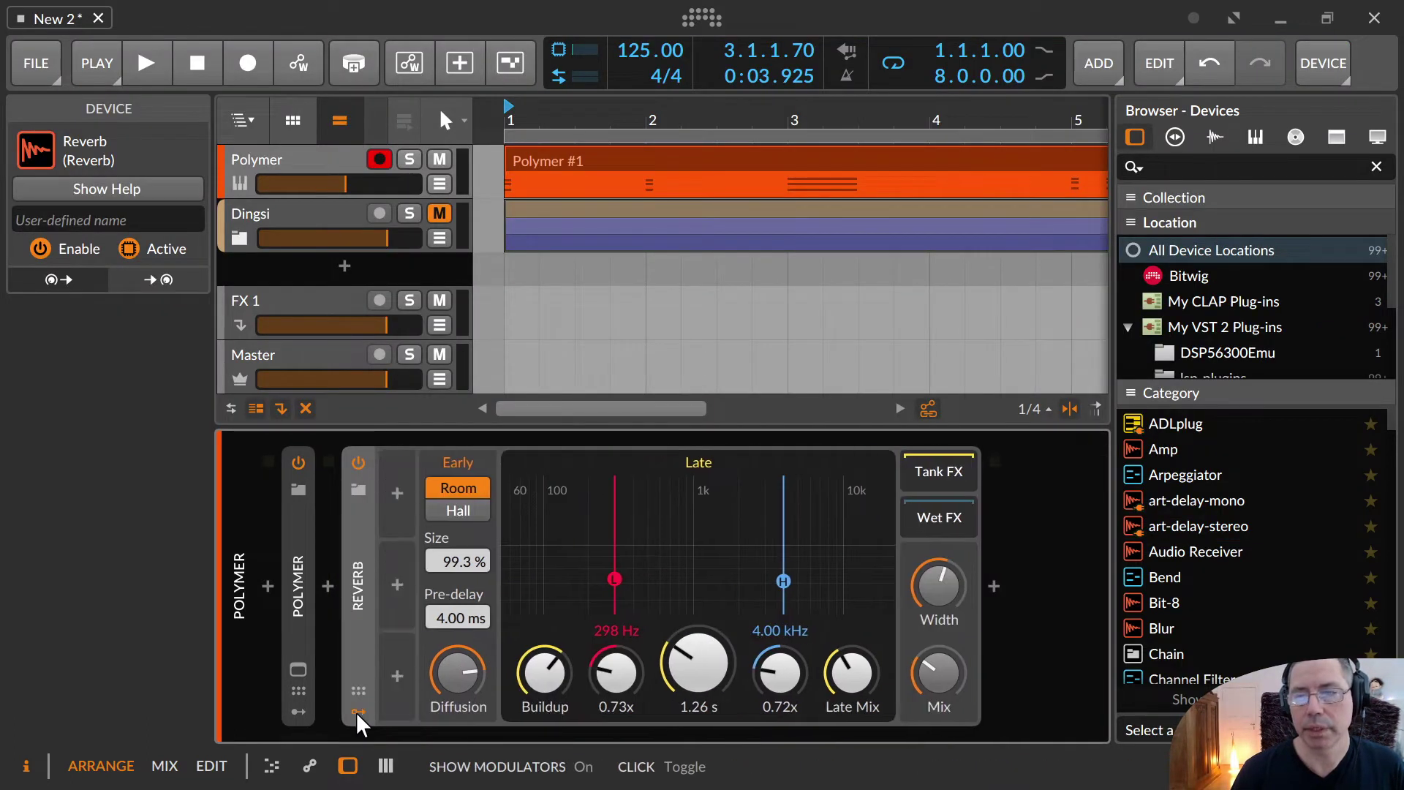
pyautogui.click(356, 712)
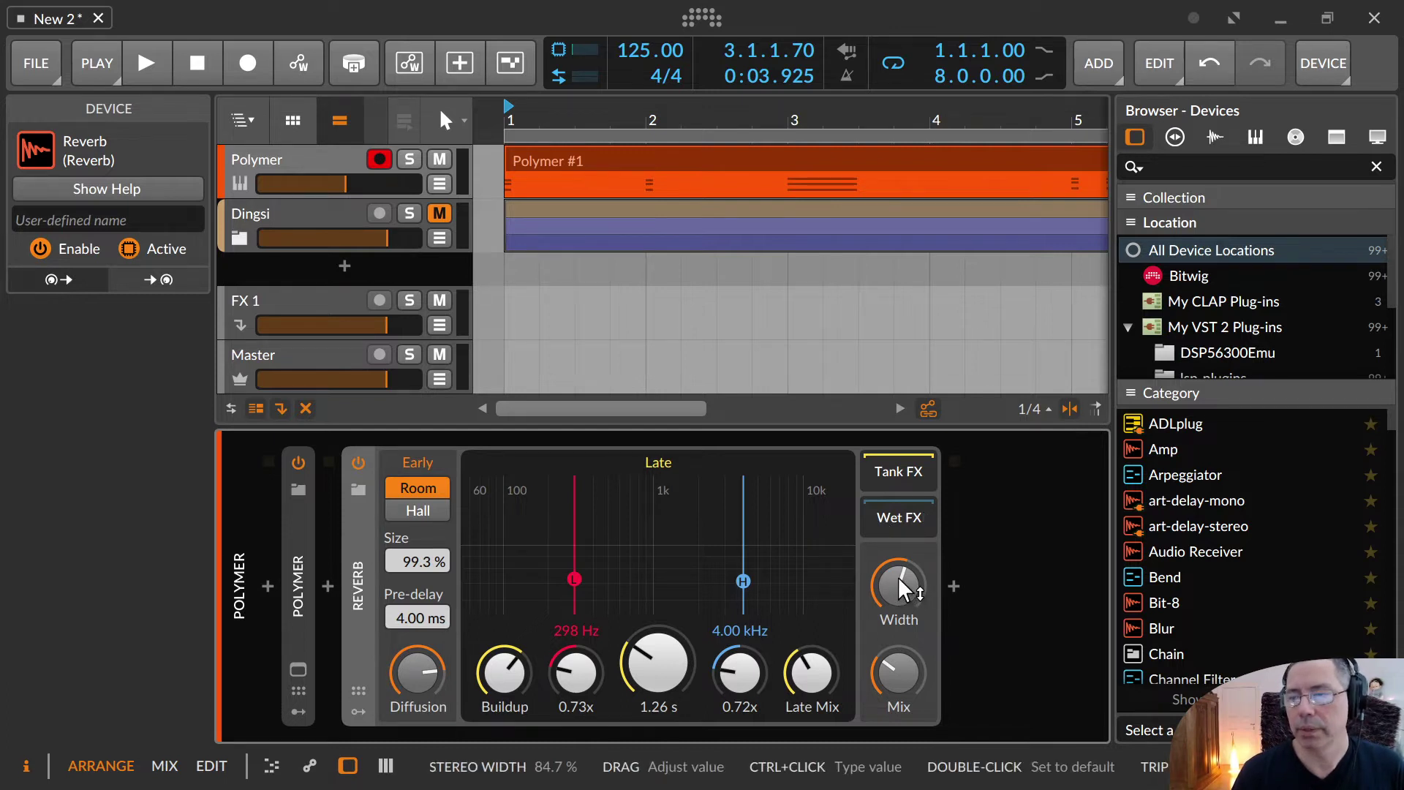
# Adjust the Reverb's stereo width, and sweep its mix down to 0.57 % and back up
pyautogui.moveTo(900, 589)
pyautogui.mouseDown()
pyautogui.moveTo(899, 673)
pyautogui.moveTo(900, 525)
pyautogui.moveTo(905, 578)
pyautogui.mouseUp()
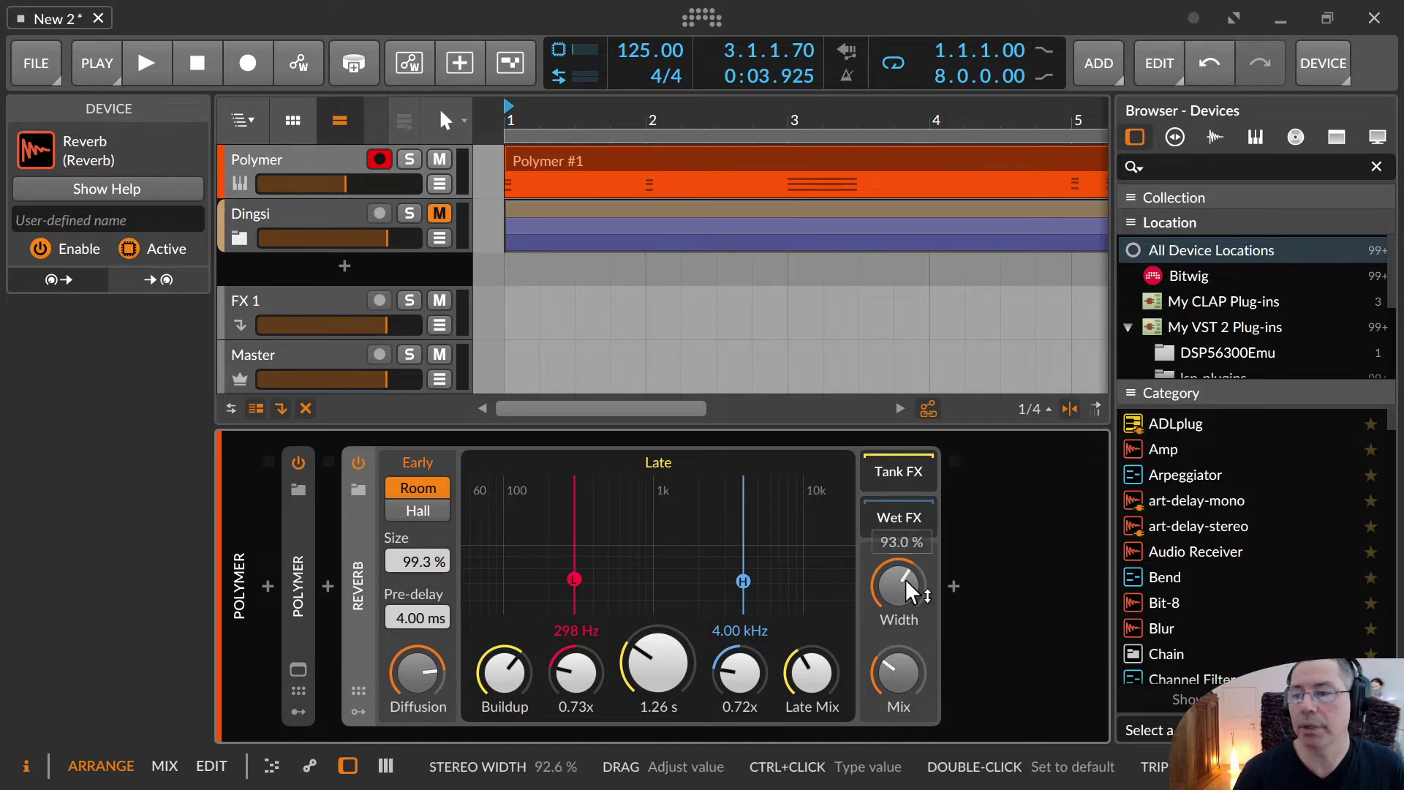
pyautogui.moveTo(907, 670); pyautogui.dragTo(907, 699)
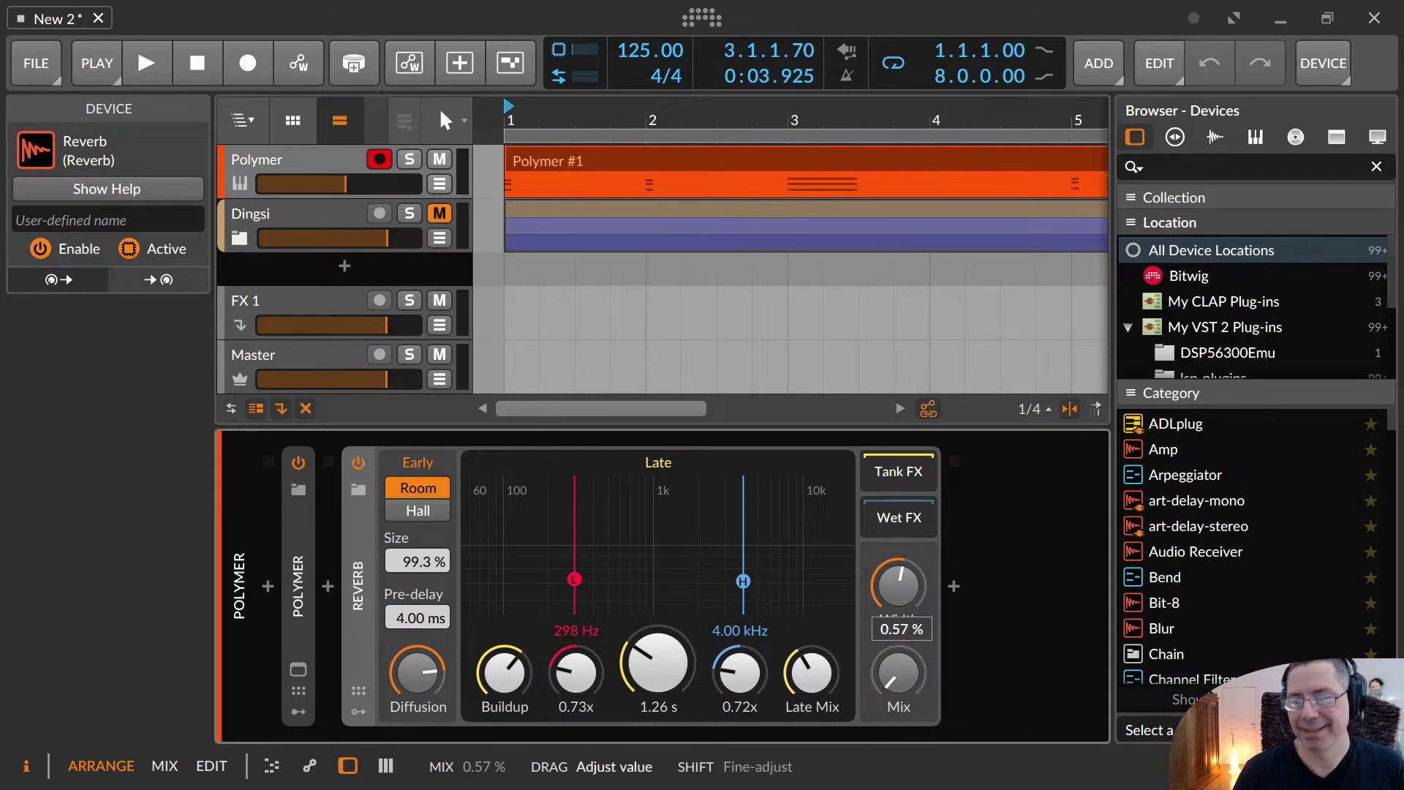
pyautogui.moveTo(906, 698); pyautogui.dragTo(906, 666)
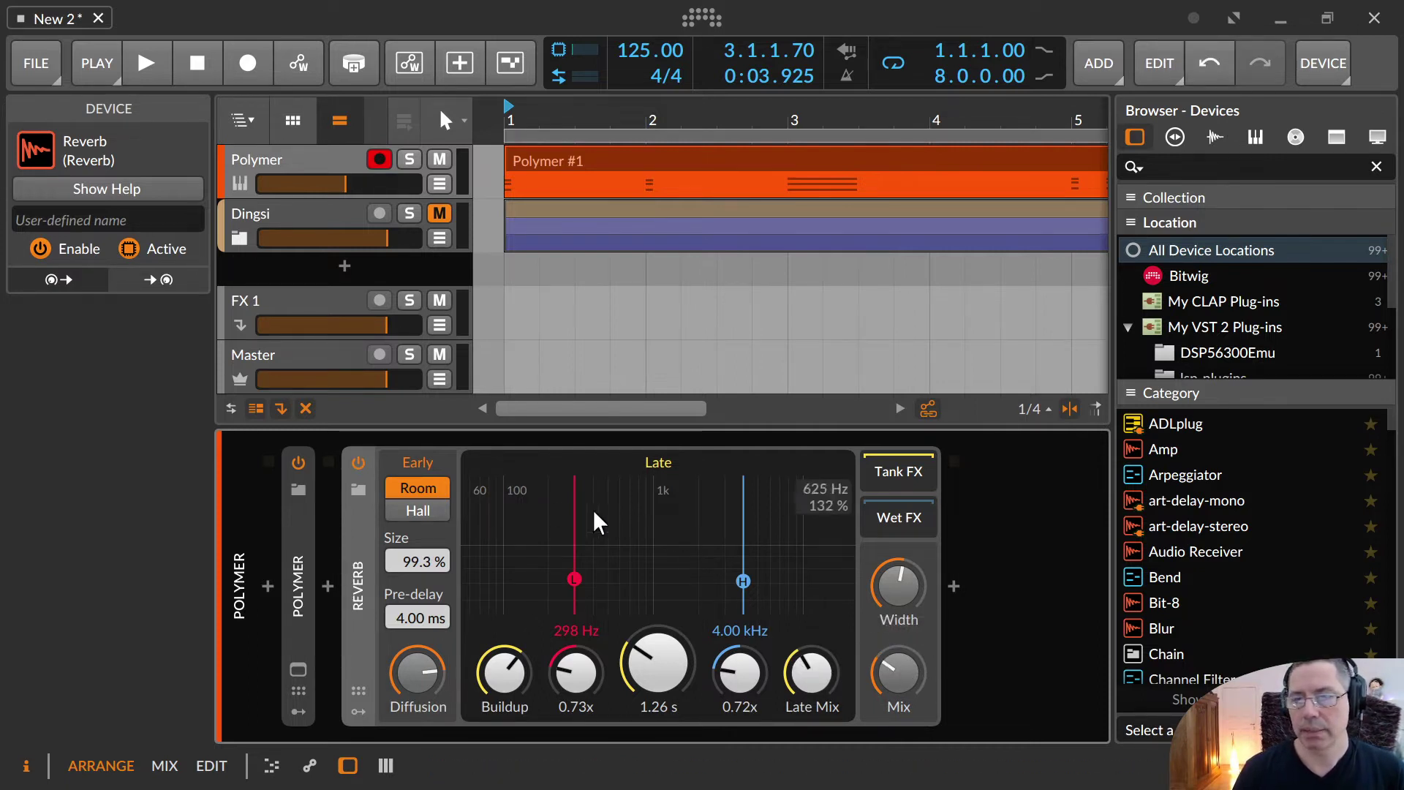
# Isolate the early reflections by turning Late Mix fully down, with Diffusion at 0 % and Mix at about its midpoint
pyautogui.moveTo(805, 671); pyautogui.dragTo(804, 709)
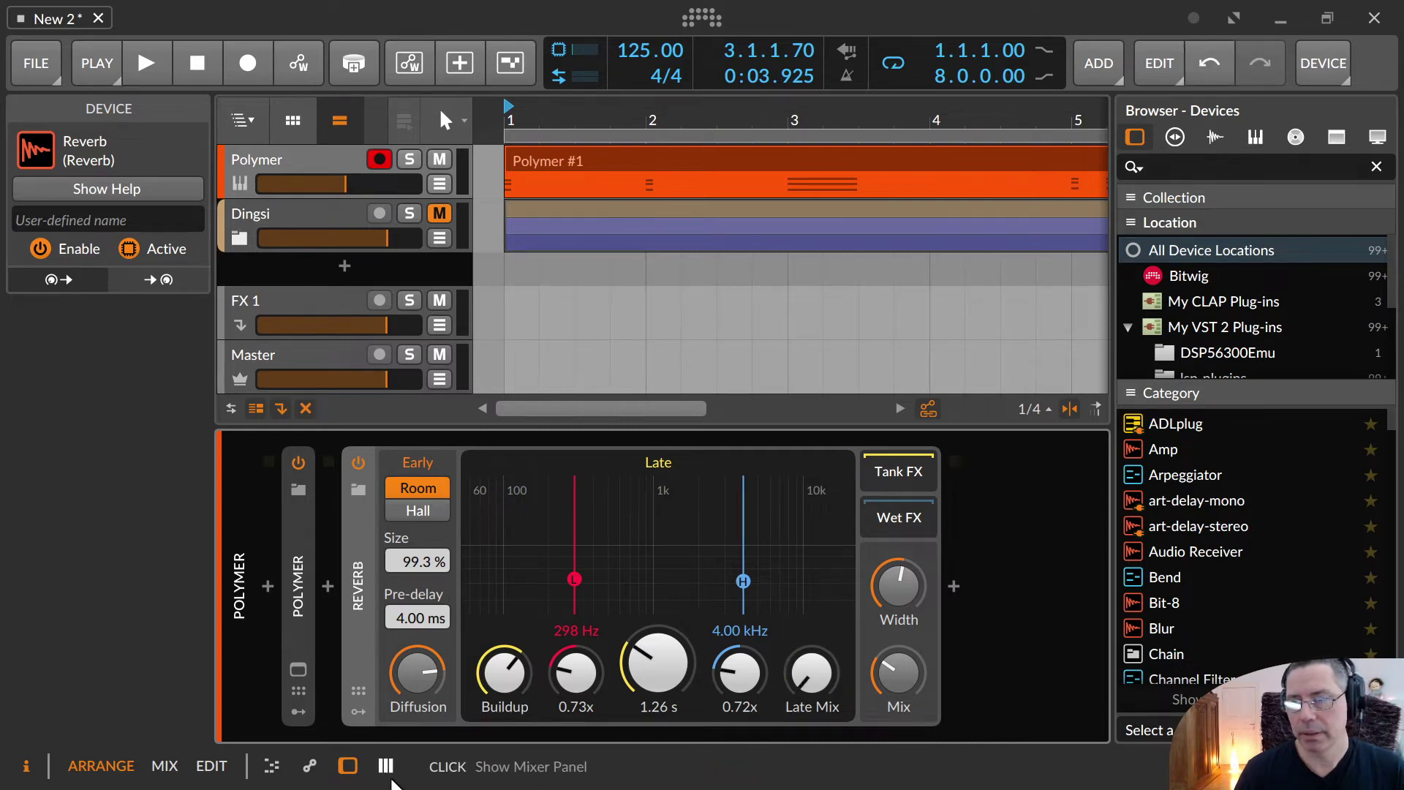
pyautogui.click(805, 674)
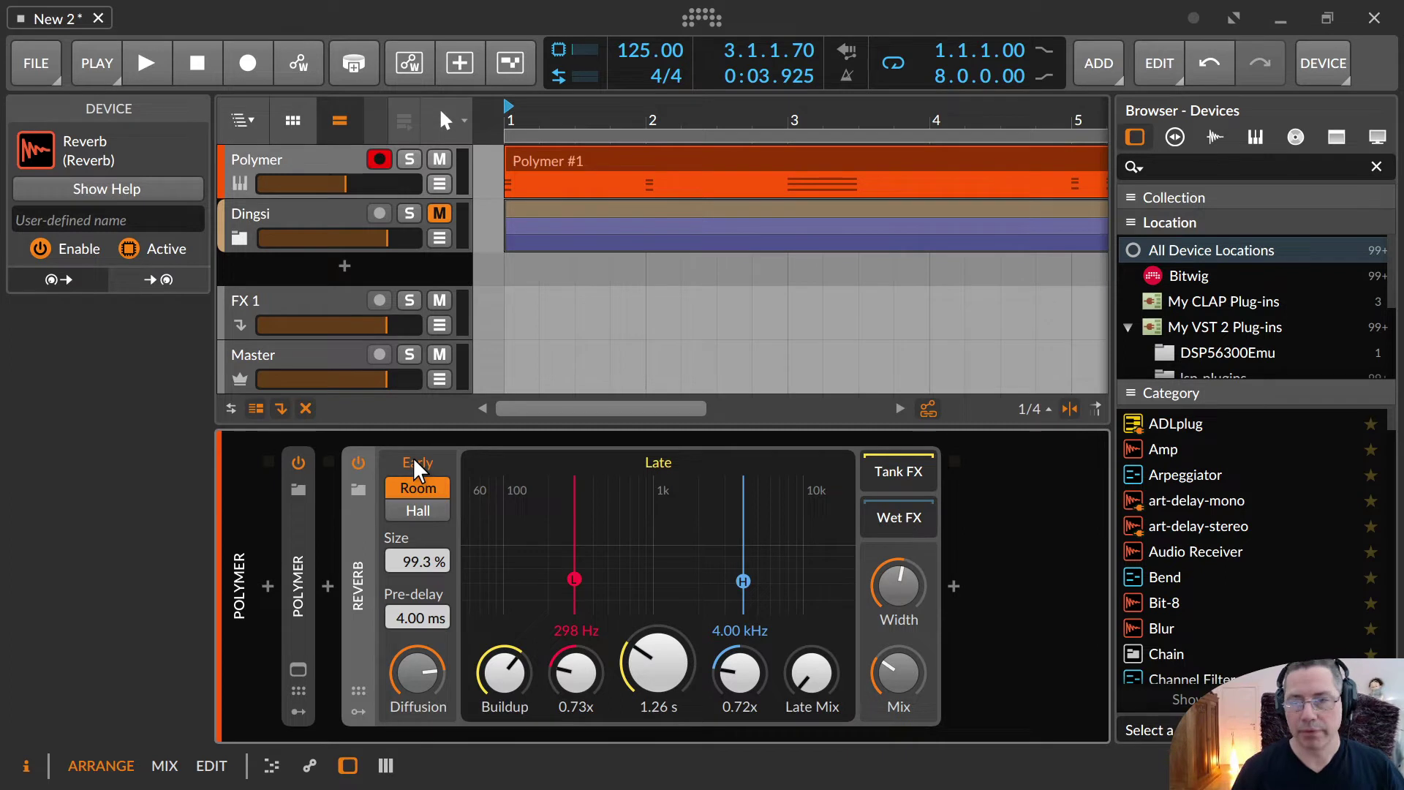
pyautogui.moveTo(425, 666)
pyautogui.mouseDown()
pyautogui.moveTo(425, 702)
pyautogui.moveTo(424, 664)
pyautogui.mouseUp()
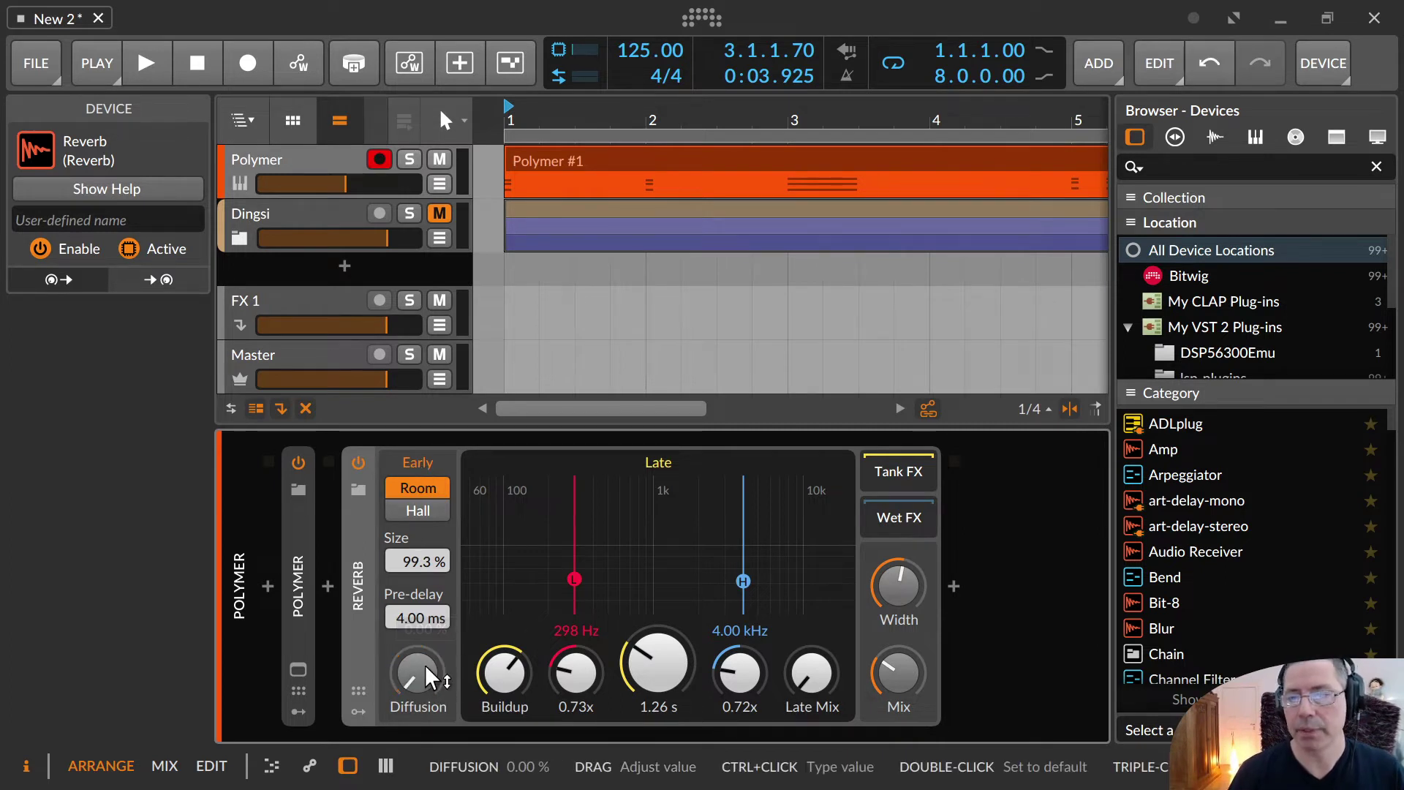
pyautogui.moveTo(898, 673)
pyautogui.mouseDown()
pyautogui.moveTo(898, 653)
pyautogui.moveTo(888, 681)
pyautogui.mouseUp()
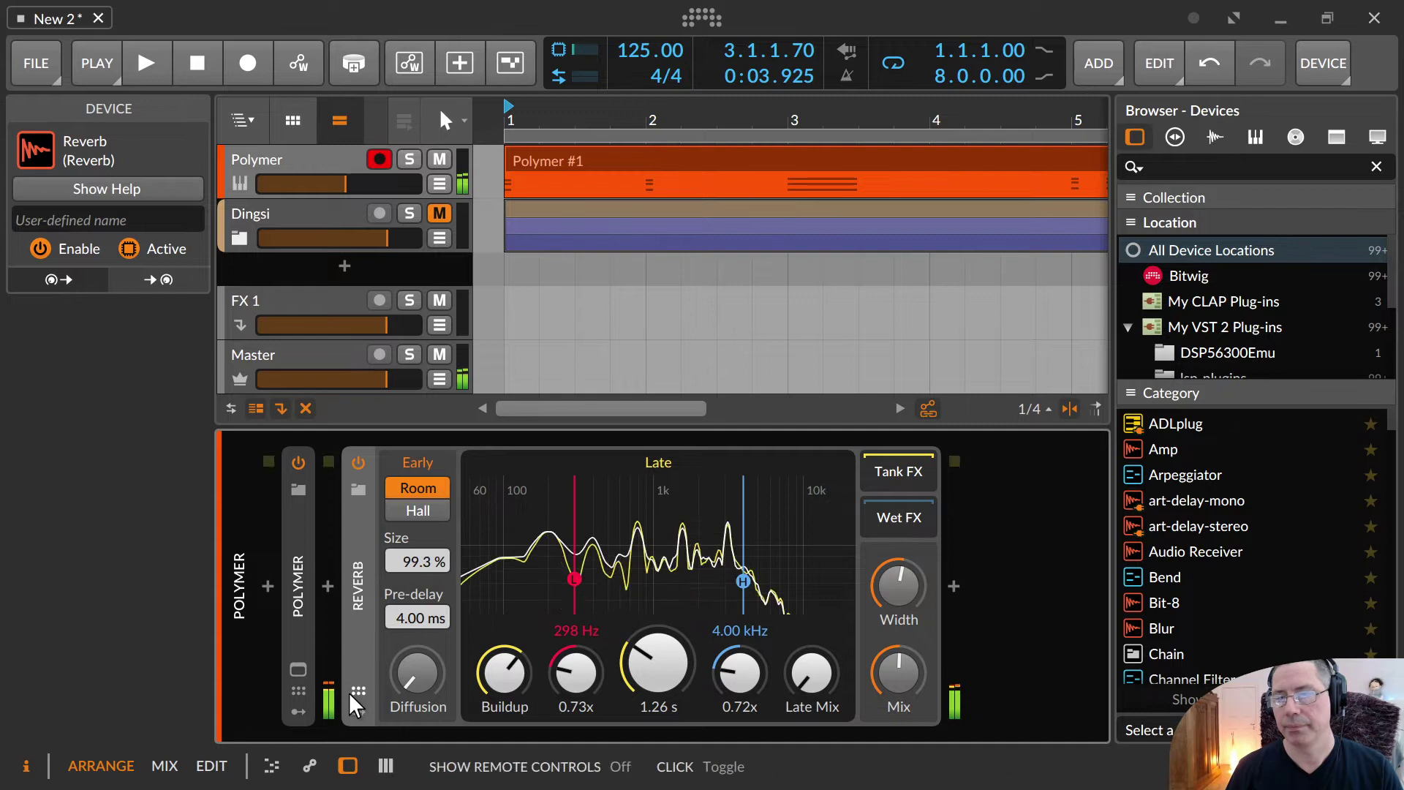
# Compare the early reflections with Size at 200 % and 50.1 %, and reset Size to 100 %
pyautogui.moveTo(417, 562); pyautogui.dragTo(417, 562)
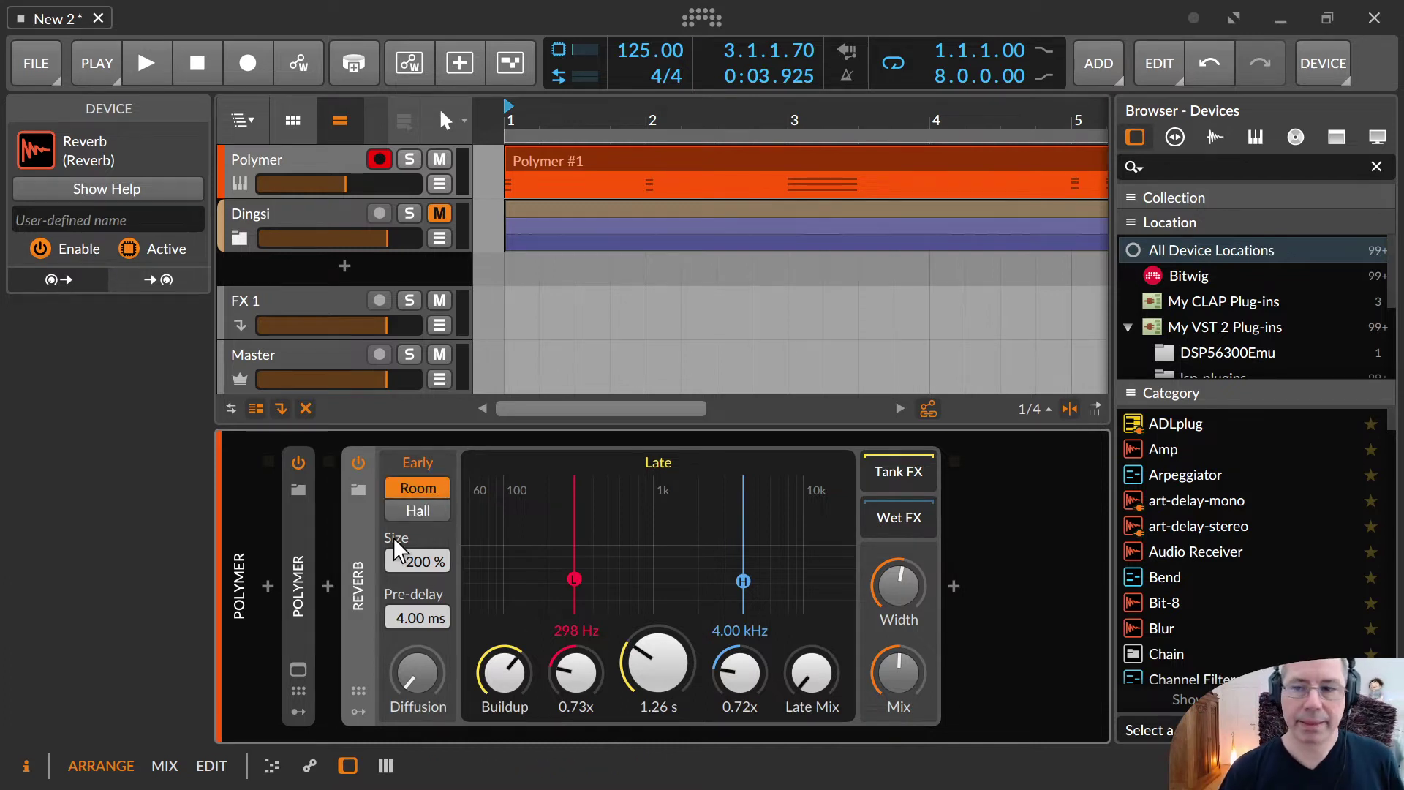
pyautogui.moveTo(408, 557)
pyautogui.mouseDown()
pyautogui.moveTo(408, 619)
pyautogui.moveTo(407, 559)
pyautogui.mouseUp()
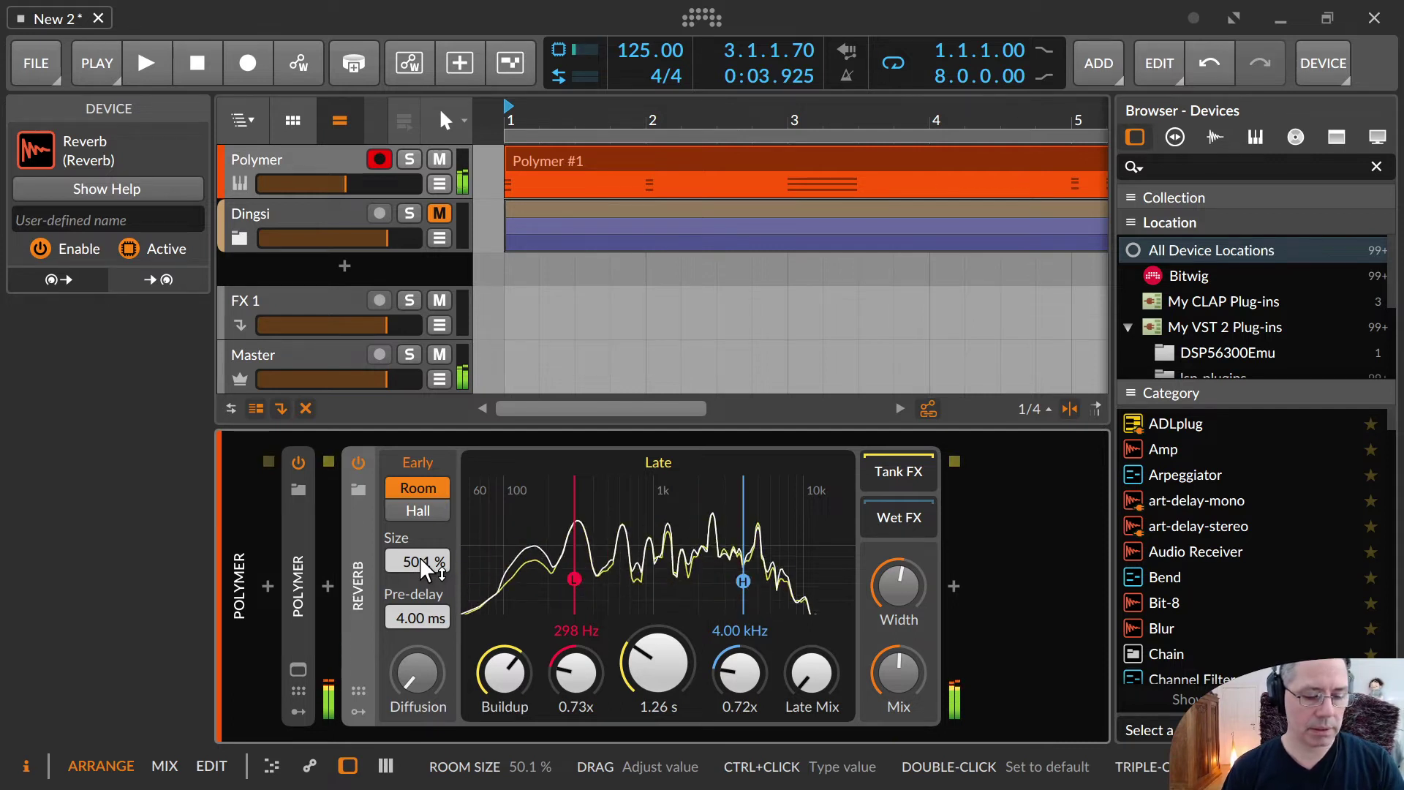
pyautogui.moveTo(419, 556)
pyautogui.mouseDown()
pyautogui.moveTo(420, 541)
pyautogui.moveTo(420, 556)
pyautogui.mouseUp()
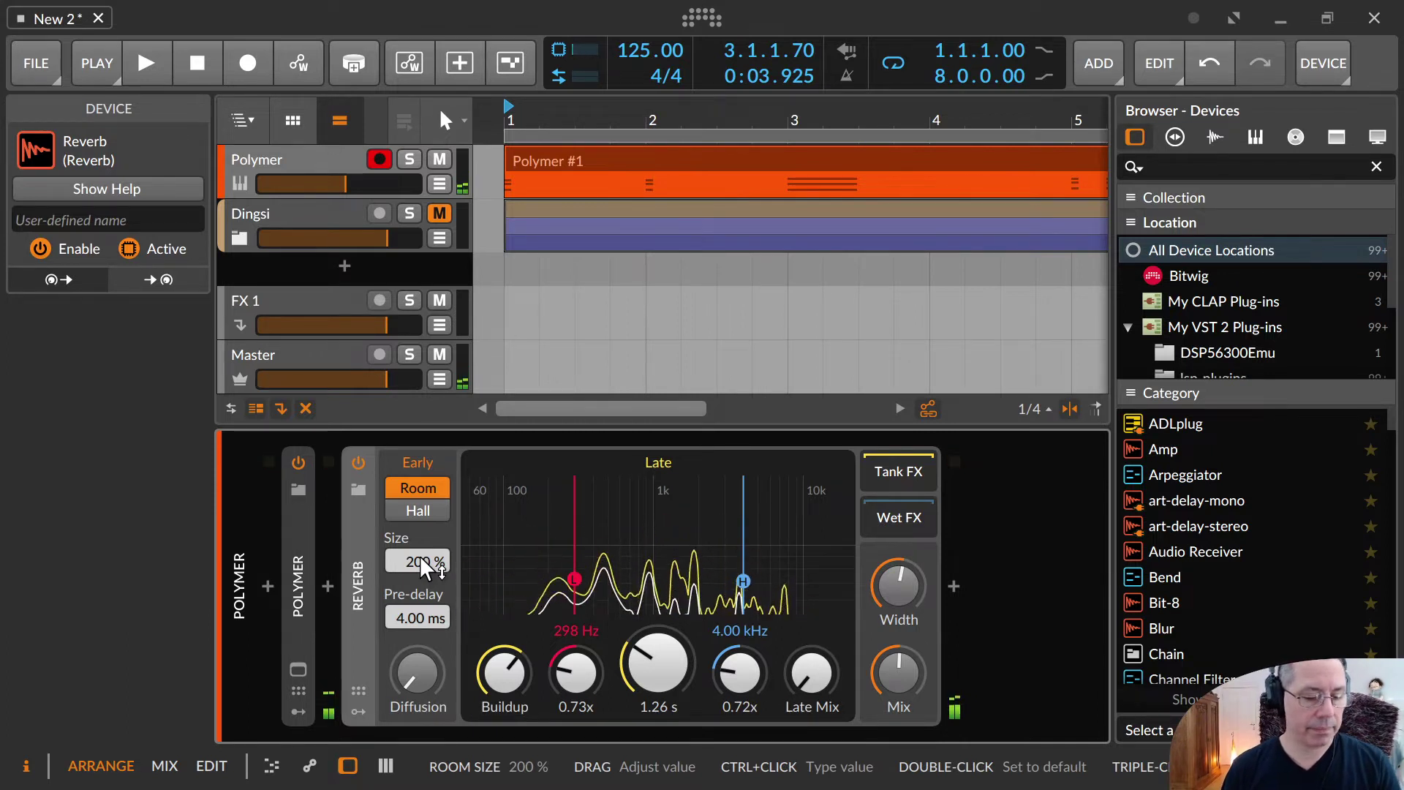
pyautogui.hotkey('ctrl', 'z')
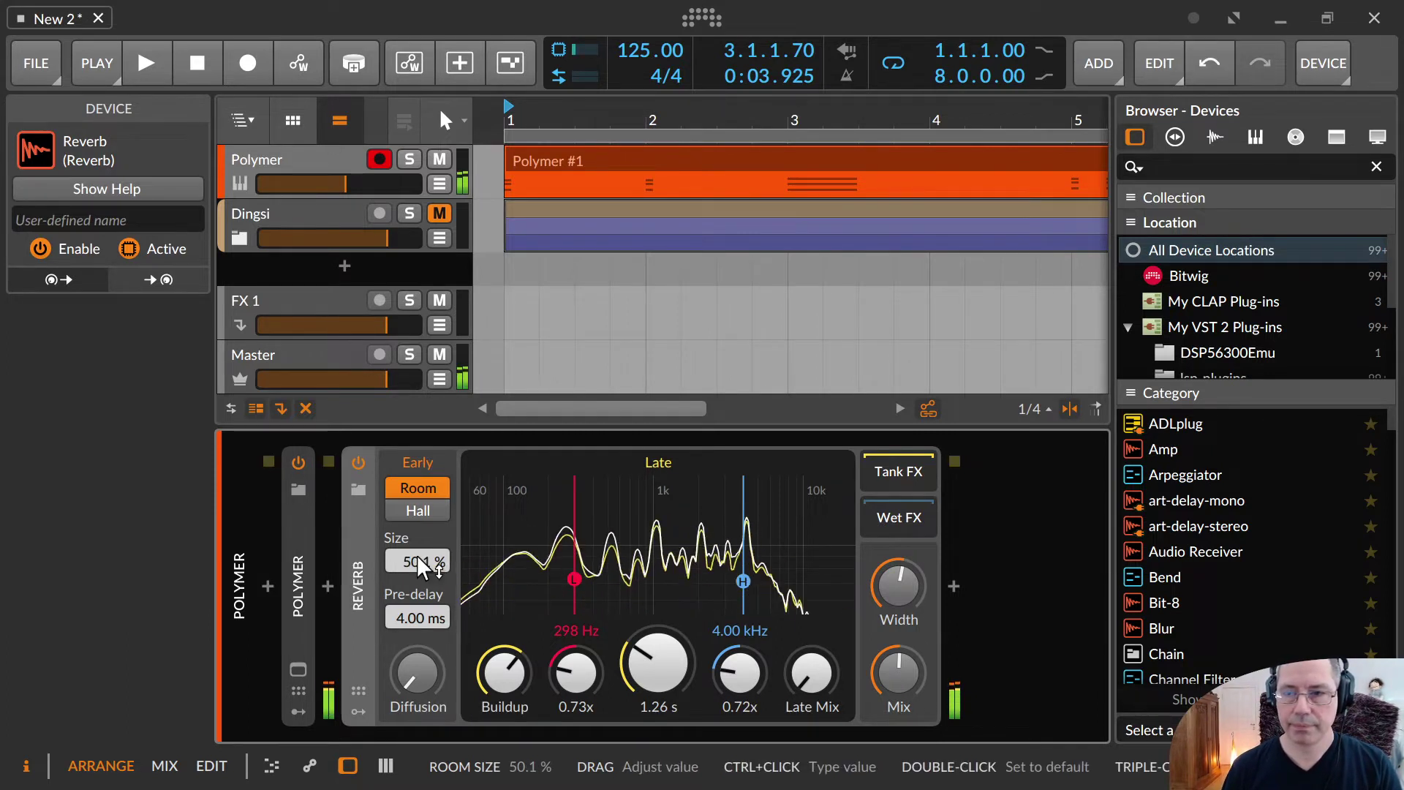
pyautogui.hotkey('ctrl', 'shift', 'z')
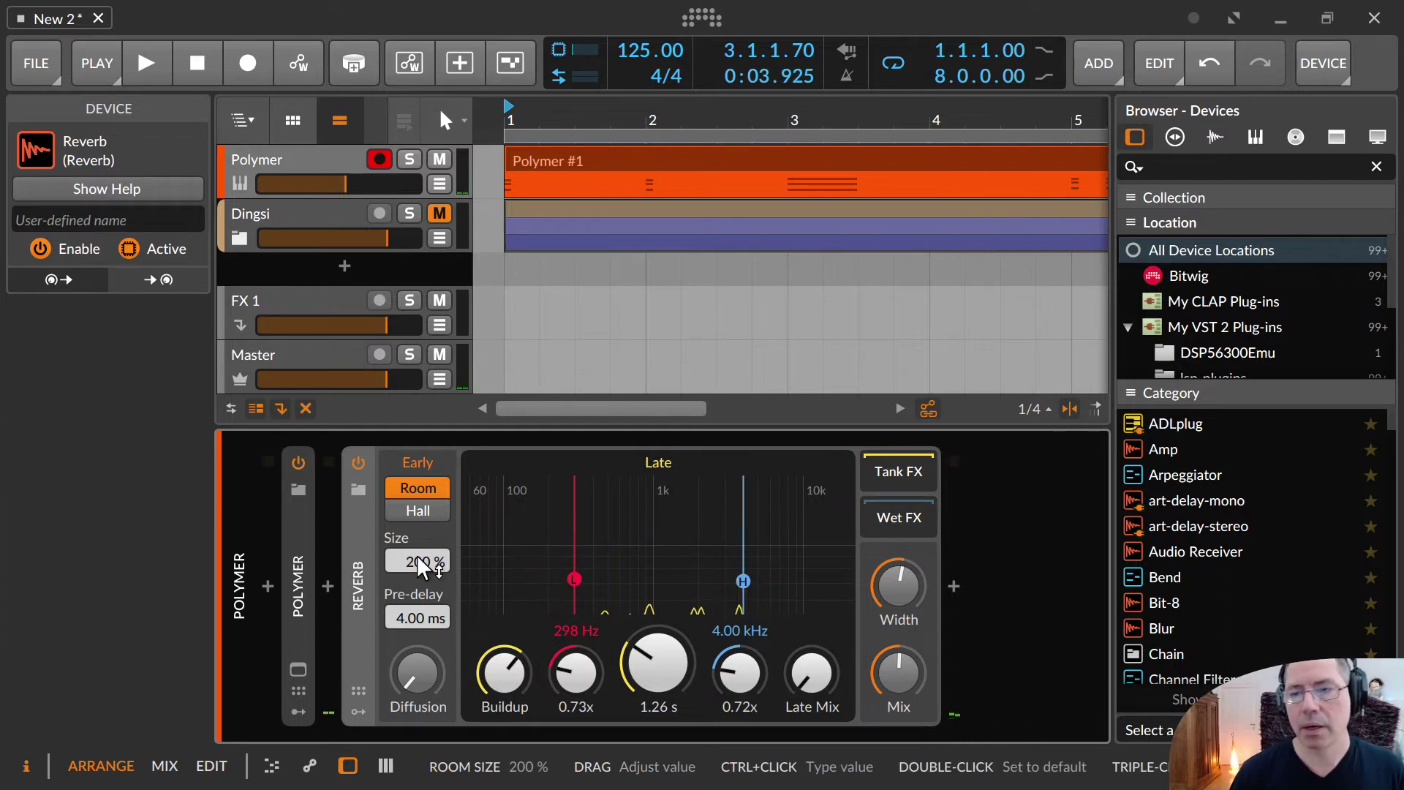
pyautogui.doubleClick(417, 559)
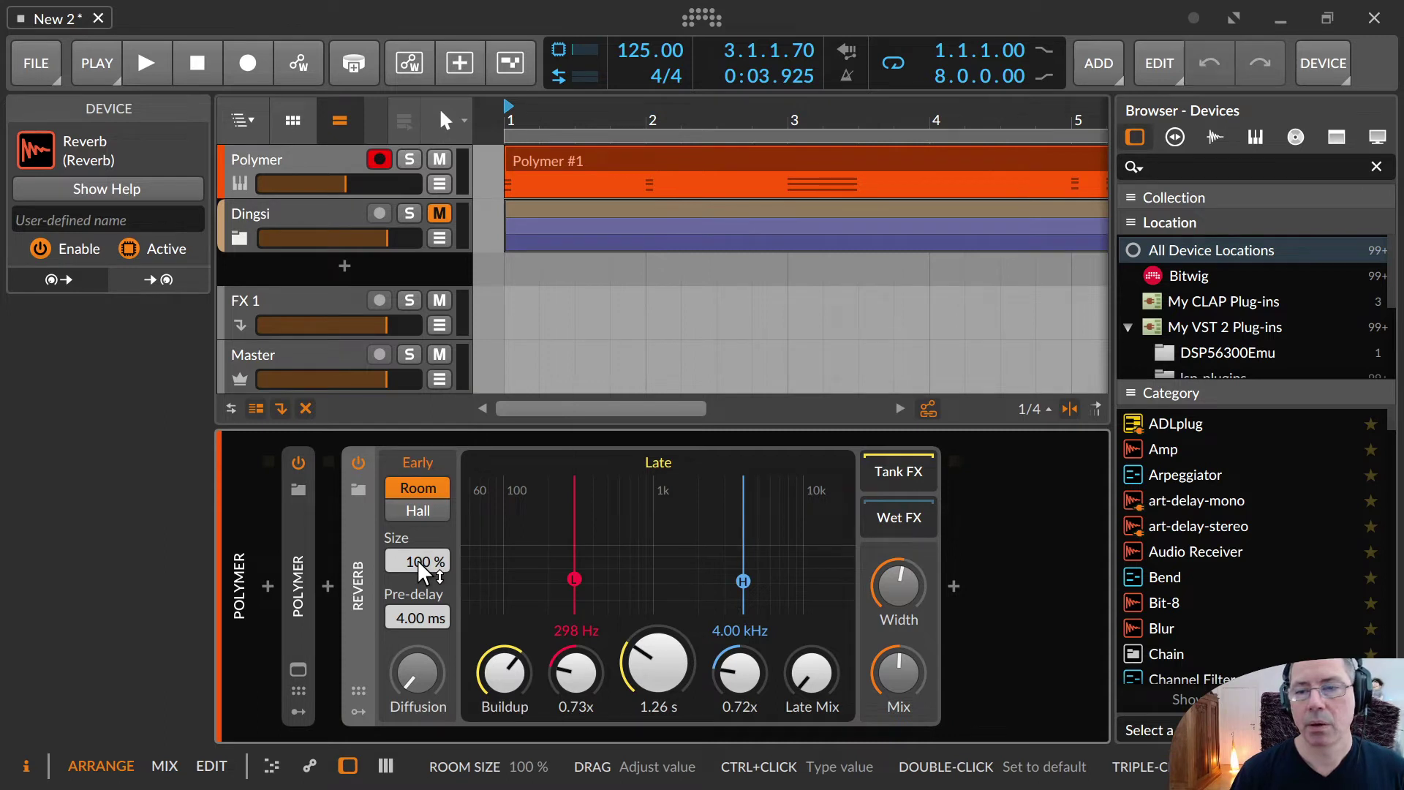
# Compare the Hall and Room early reflection modes, trying Size at 200 % and 190 % in Hall, and end on Room at 100 %
pyautogui.click(420, 508)
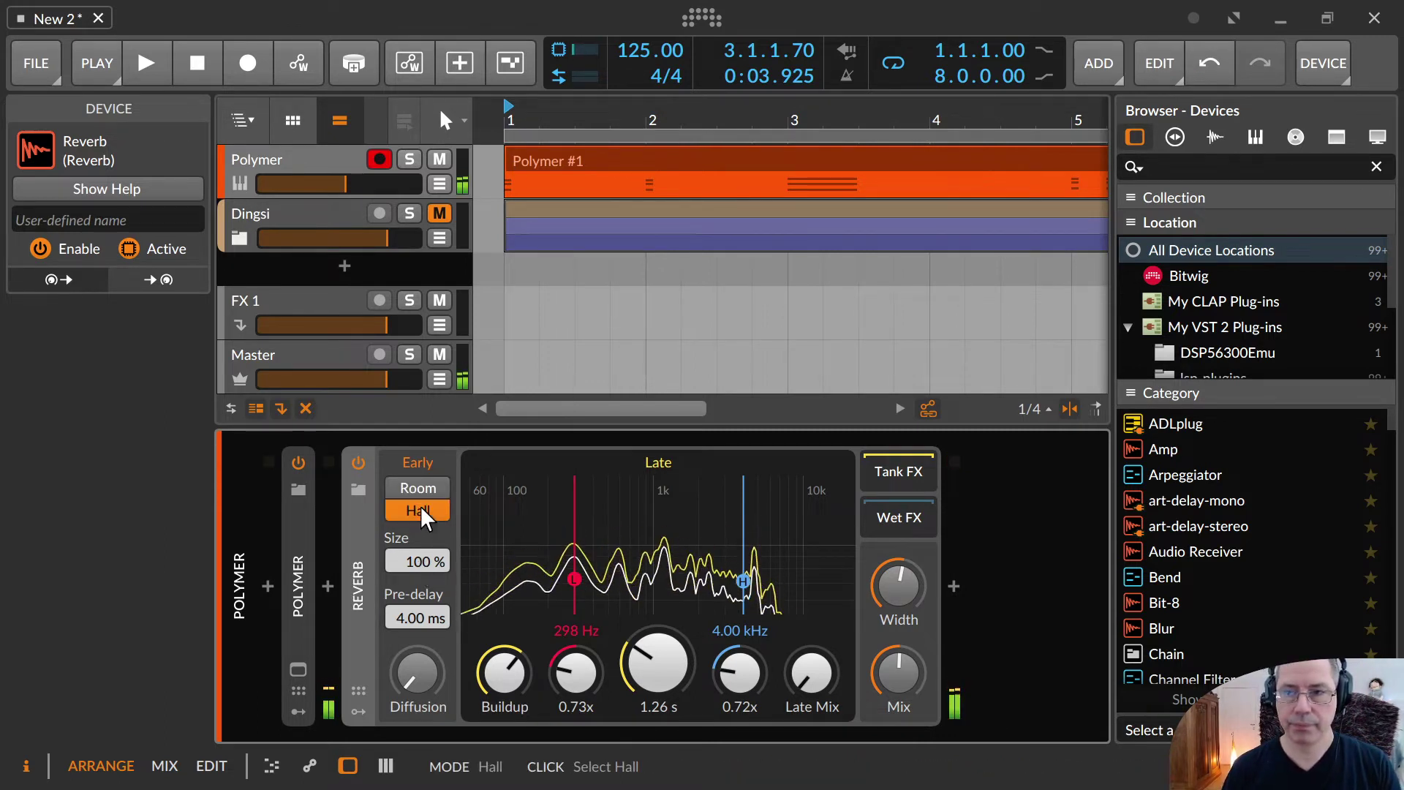
pyautogui.moveTo(420, 559); pyautogui.dragTo(419, 482)
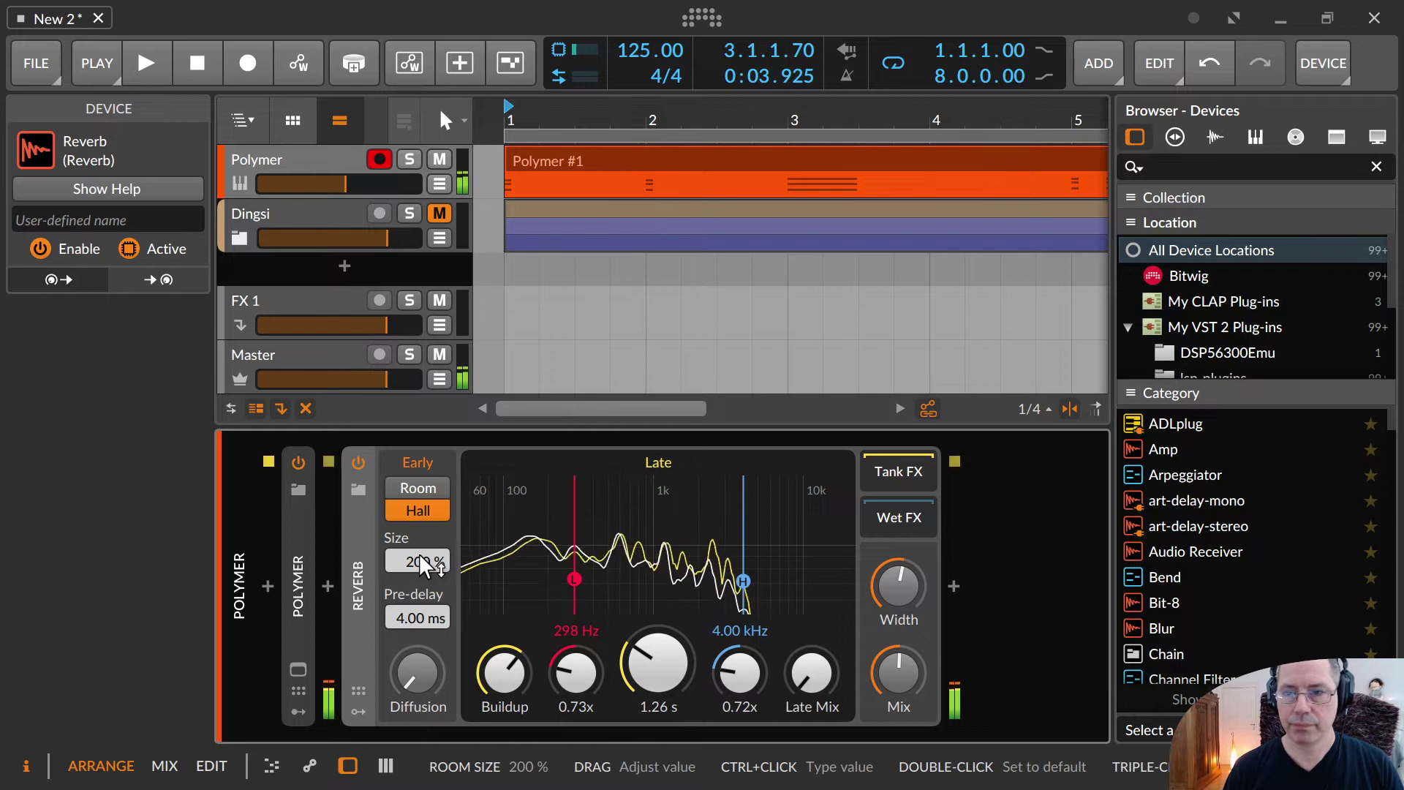
pyautogui.moveTo(422, 565); pyautogui.dragTo(419, 553)
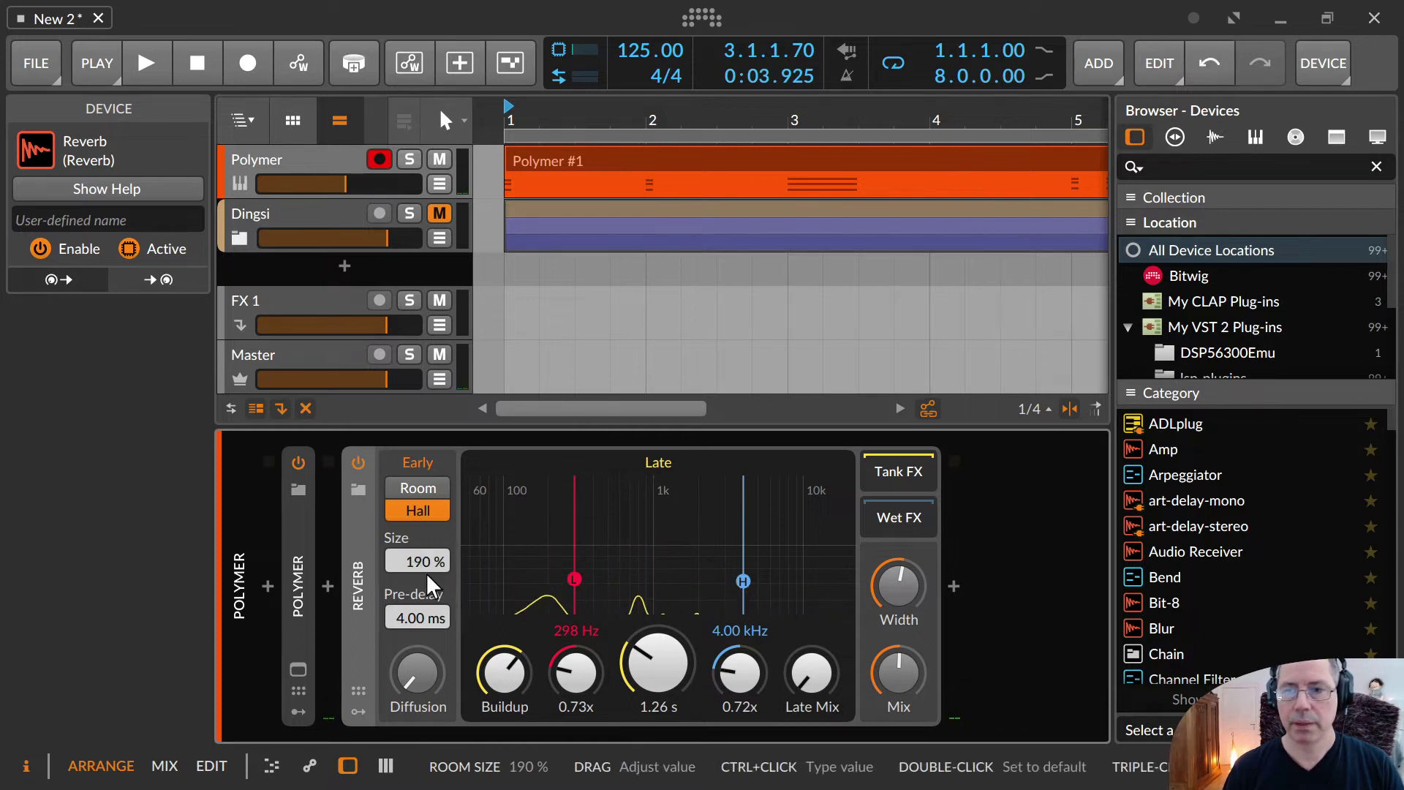
pyautogui.click(424, 484)
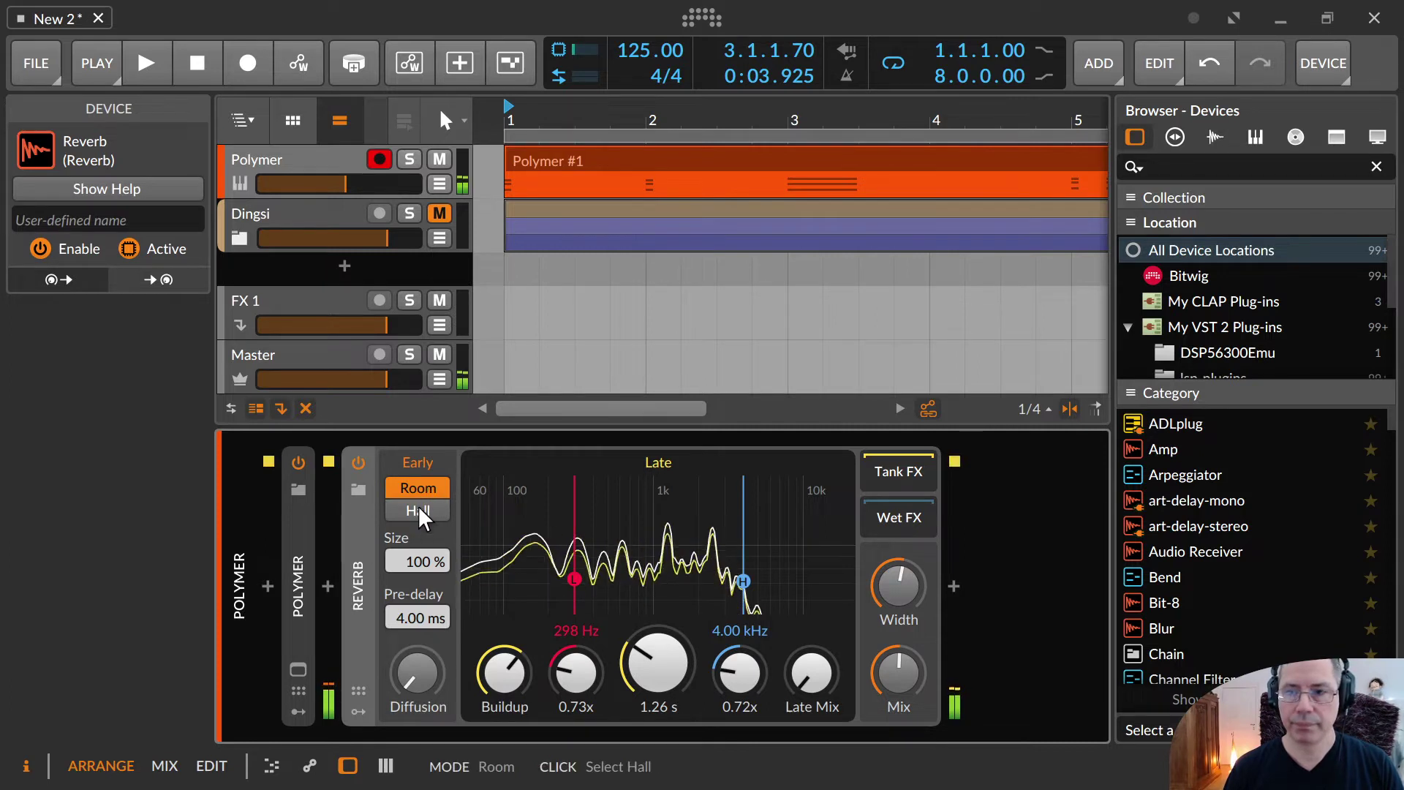
pyautogui.click(418, 509)
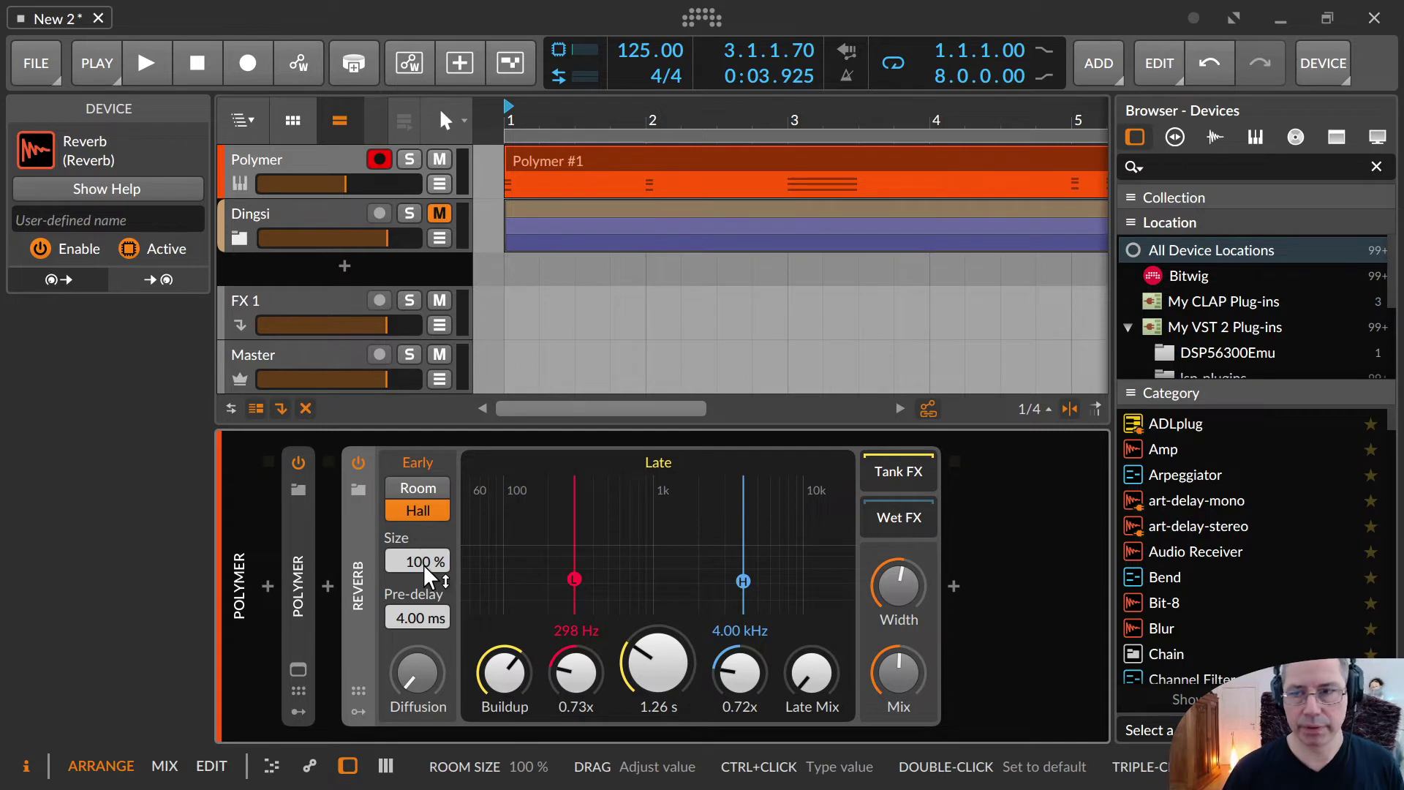
pyautogui.click(423, 495)
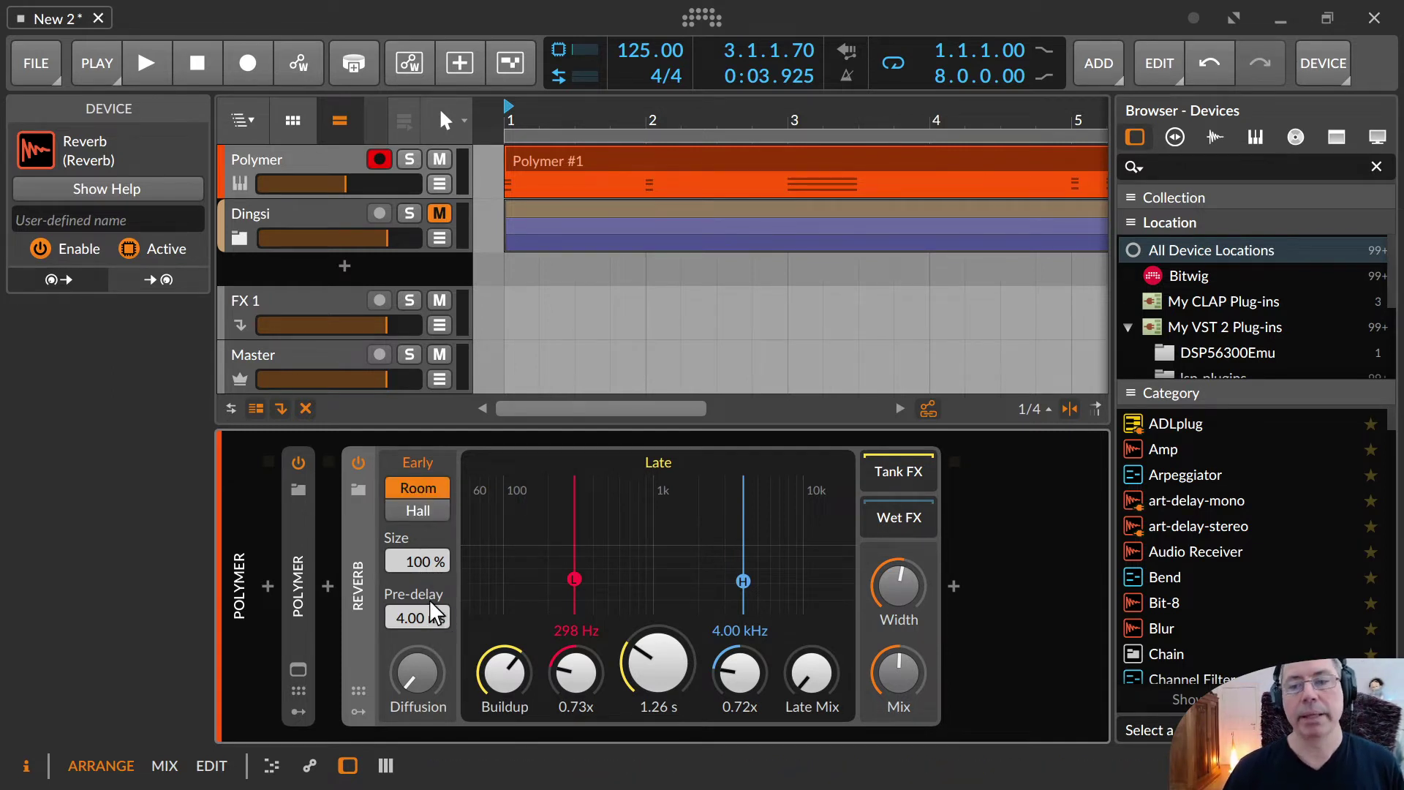
# Set the early reflection Size to 200 % and compare Pre-delay at 0 ms and 100 ms
pyautogui.moveTo(415, 567); pyautogui.dragTo(416, 559)
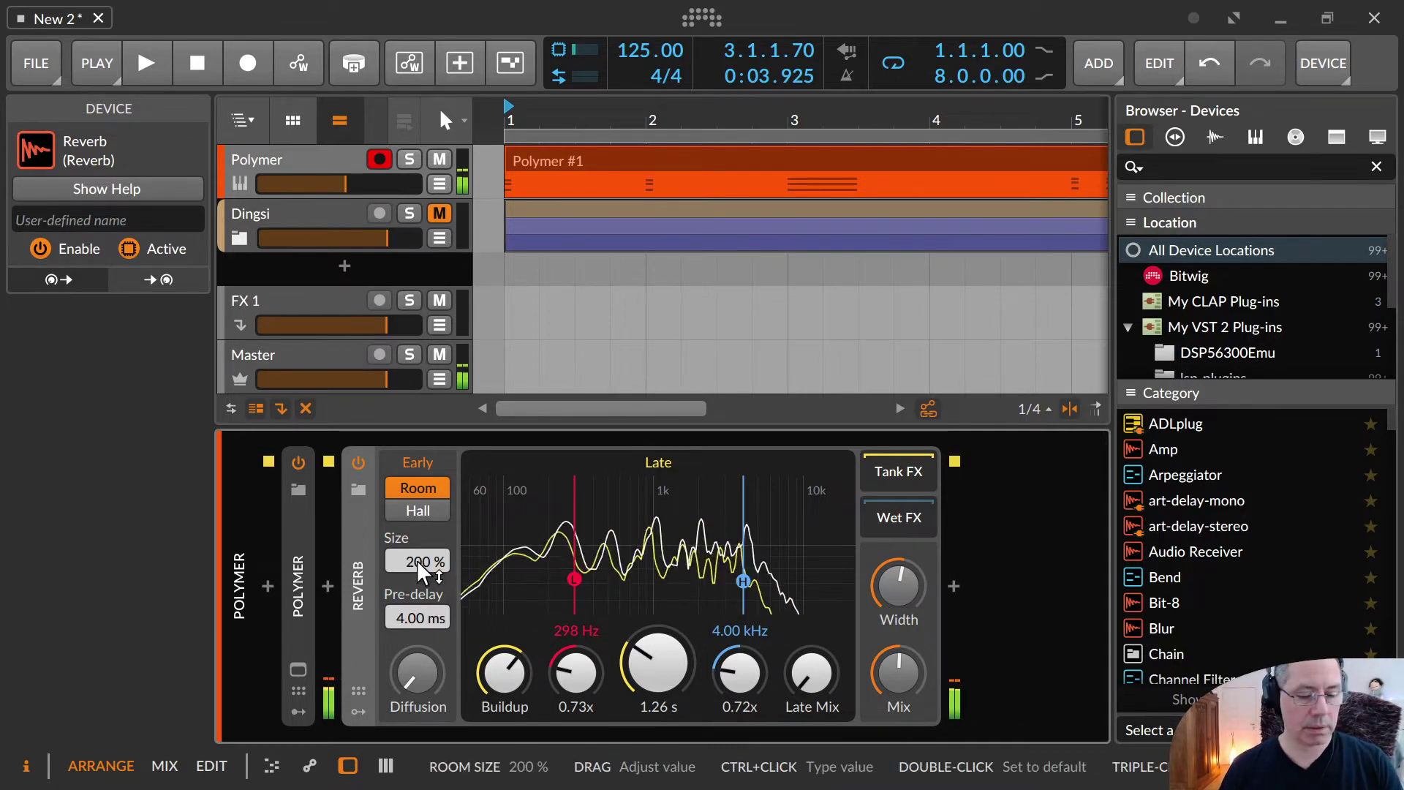
pyautogui.doubleClick(443, 615)
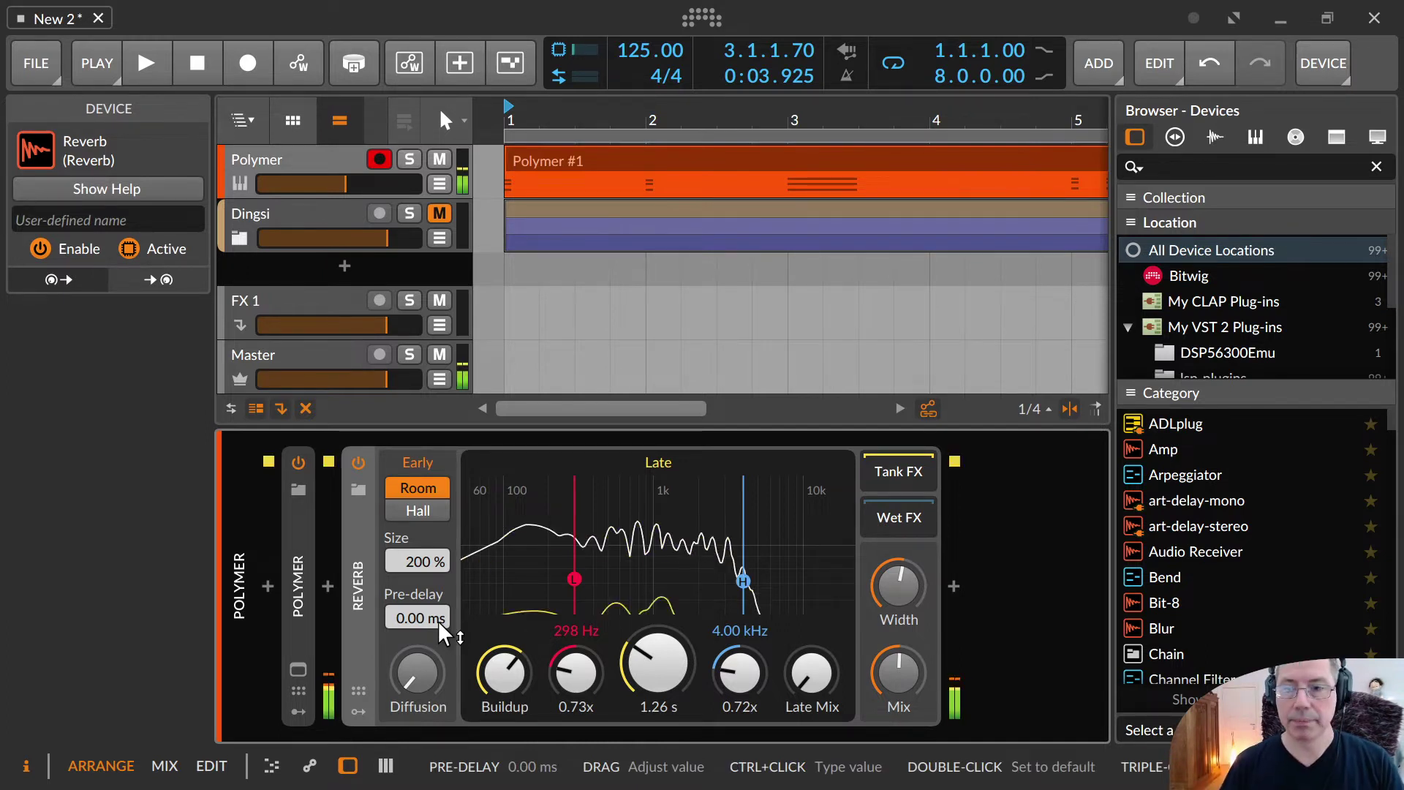
pyautogui.moveTo(437, 620); pyautogui.dragTo(437, 585)
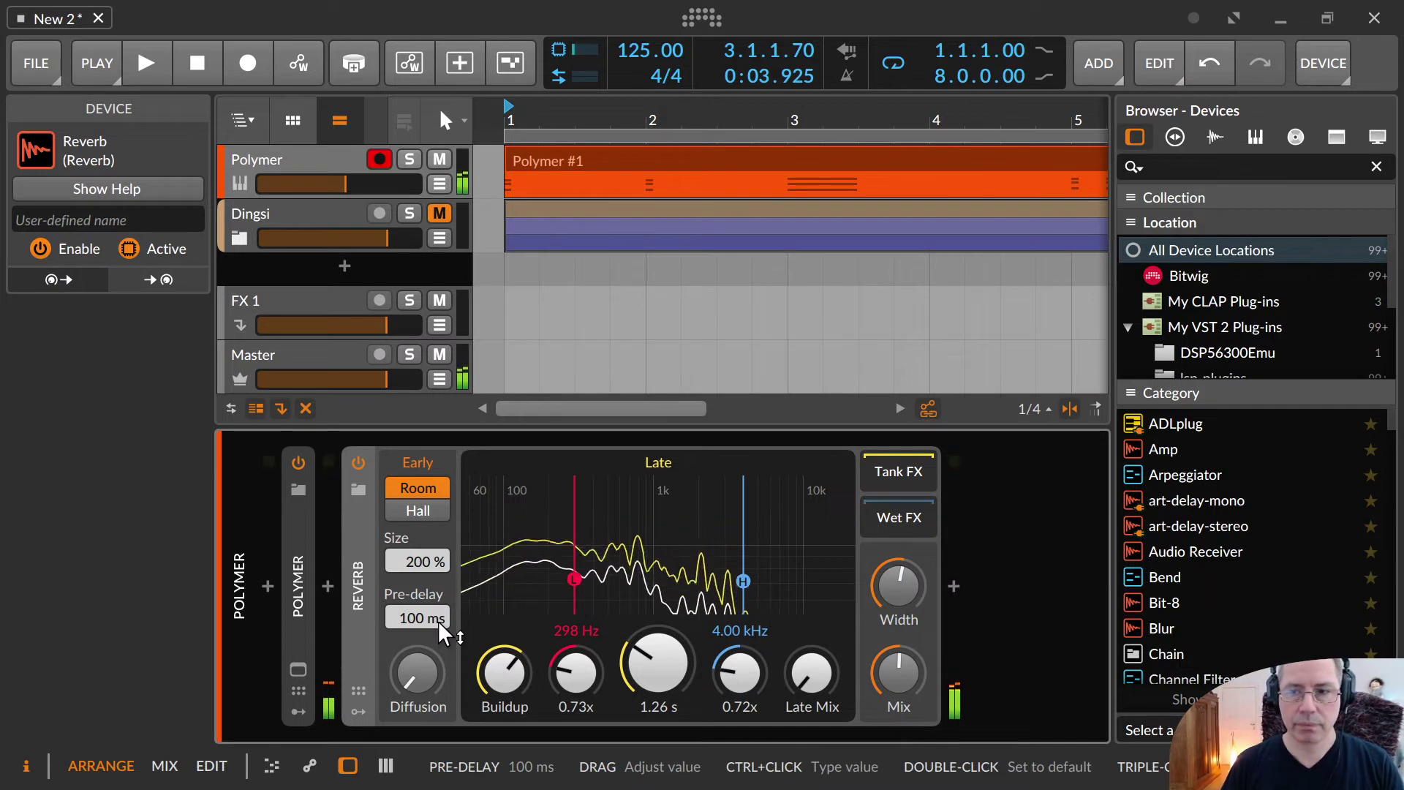
pyautogui.doubleClick(438, 621)
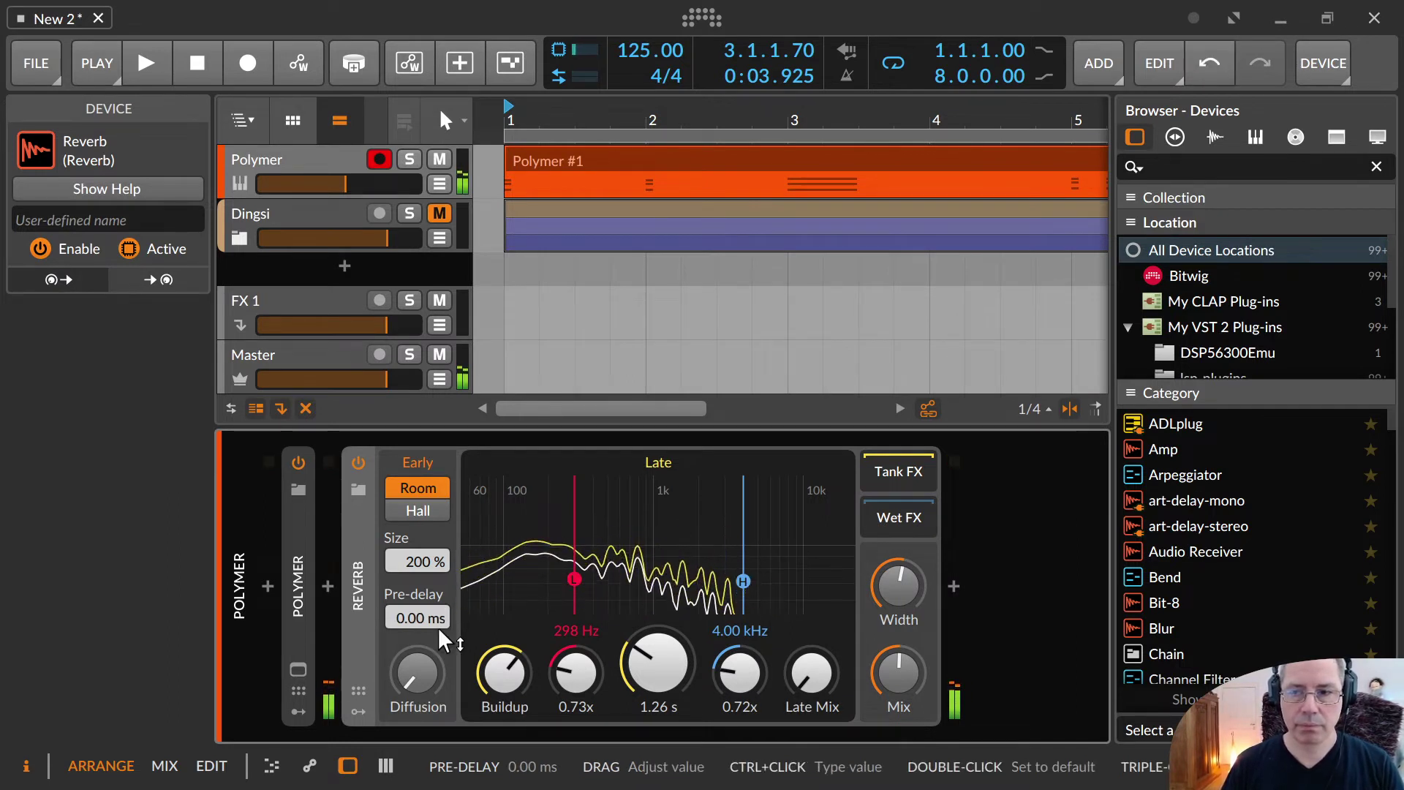
pyautogui.moveTo(435, 608); pyautogui.dragTo(435, 609)
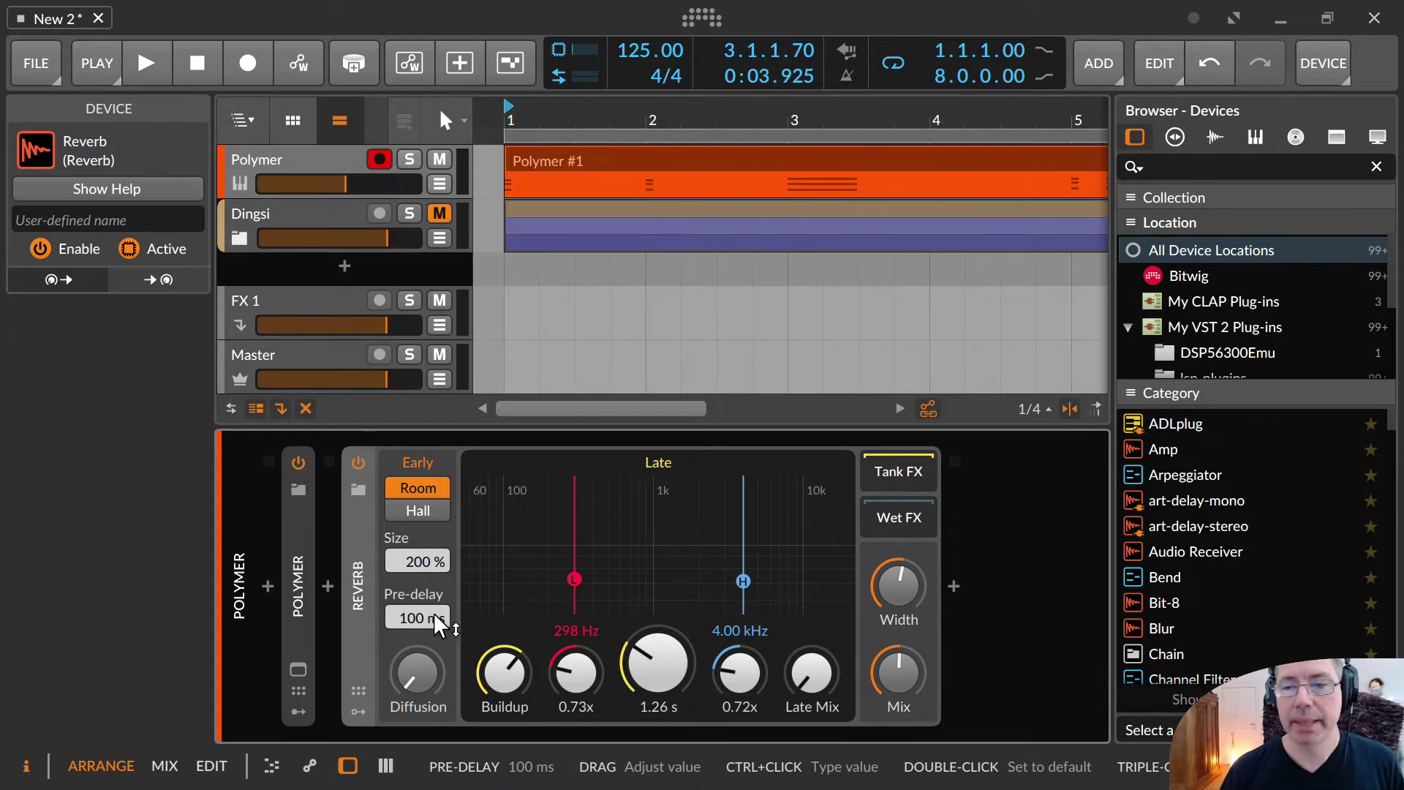
# Set the Reverb's Pre-delay to 4 ms
pyautogui.tripleClick(433, 615)
pyautogui.write('4')
pyautogui.press('Return')
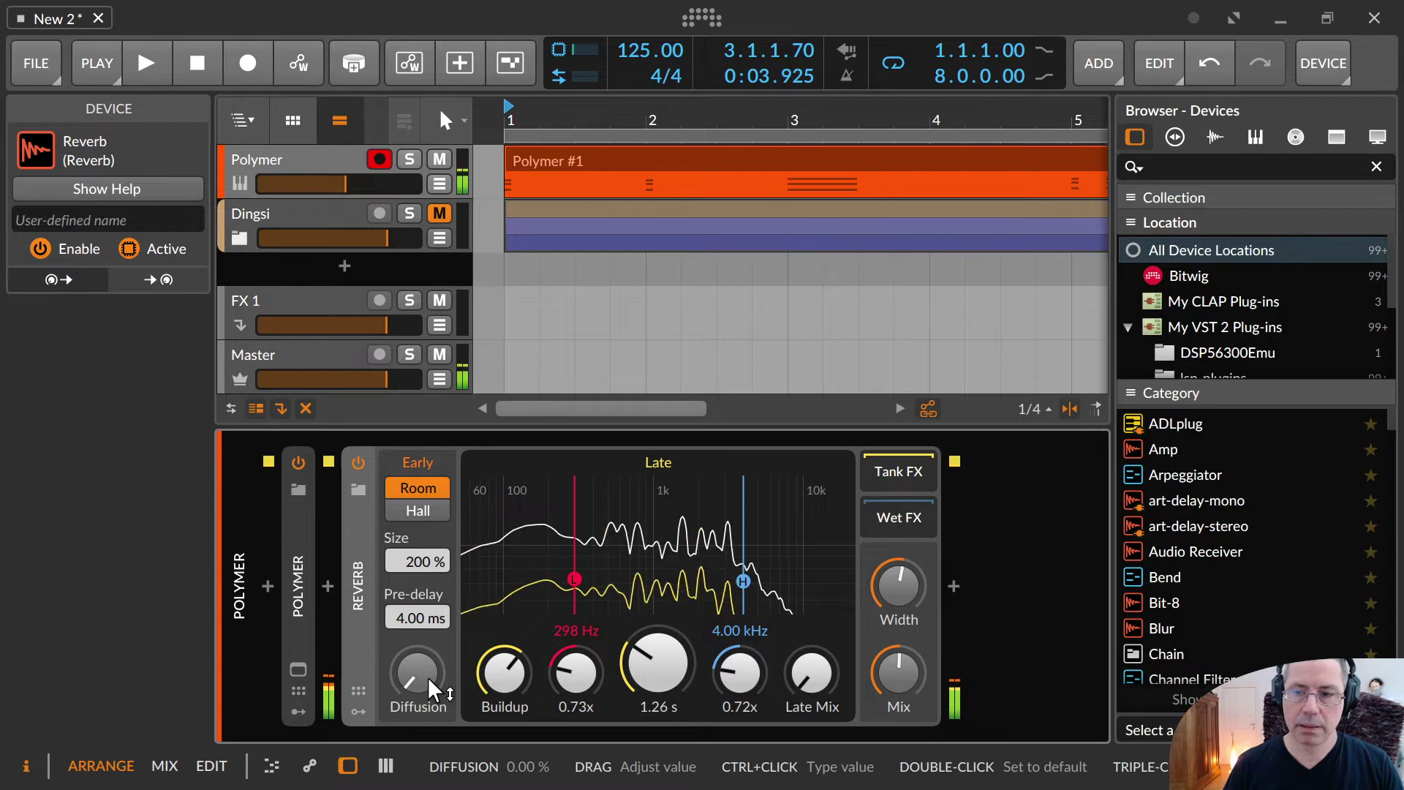
# Switch the early reflections to Hall and compare Diffusion at 100 % and 0 %, ending at 100 %
pyautogui.moveTo(427, 677); pyautogui.dragTo(421, 736)
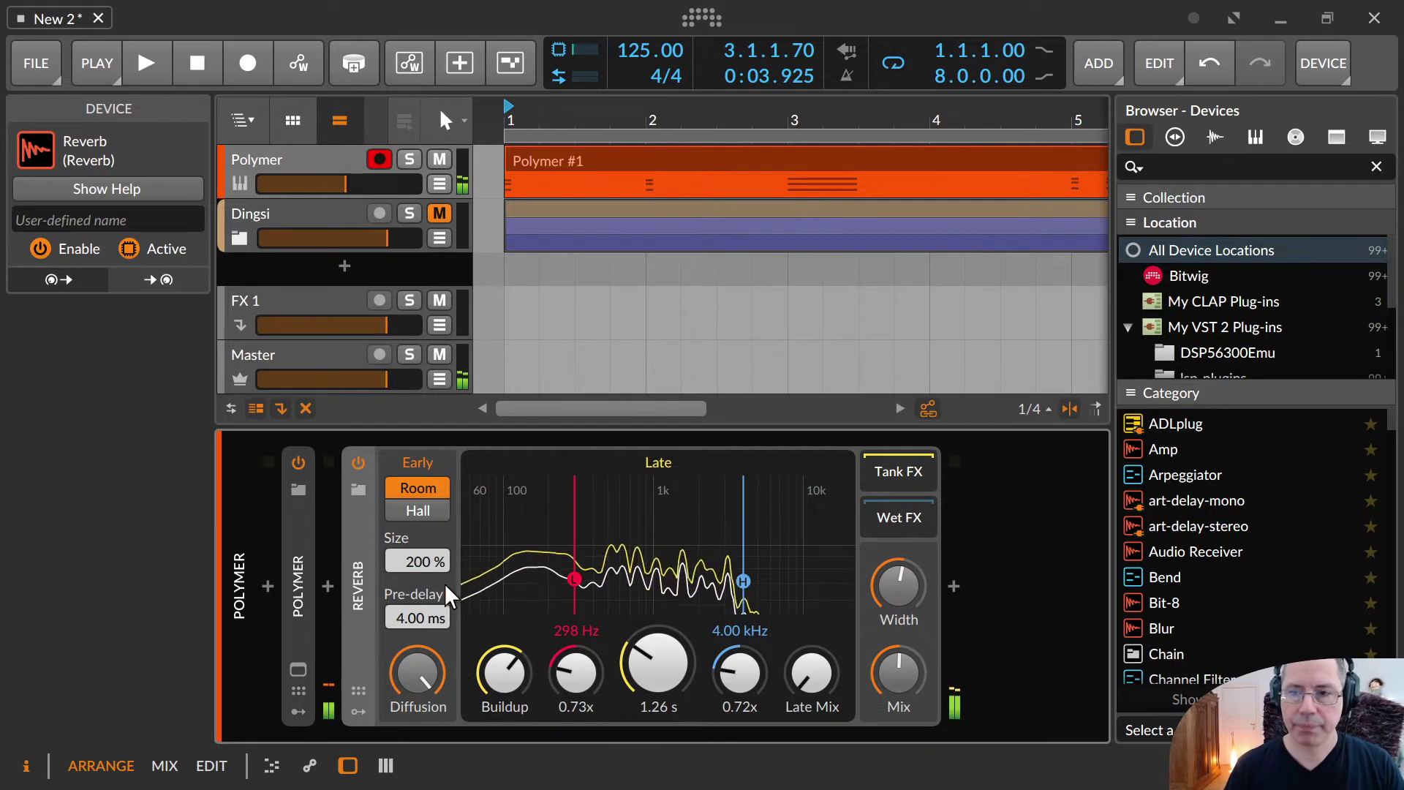
pyautogui.click(424, 509)
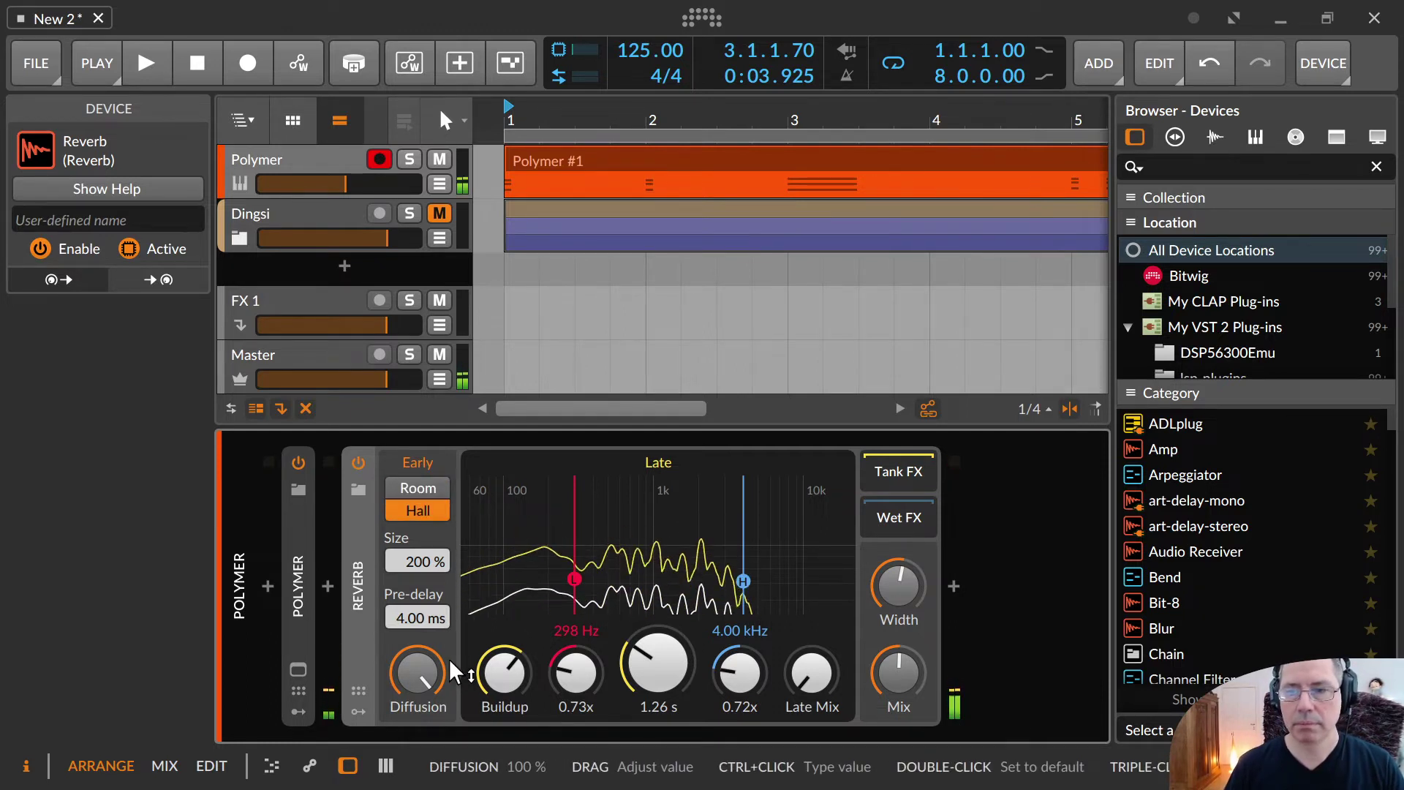
pyautogui.doubleClick(416, 673)
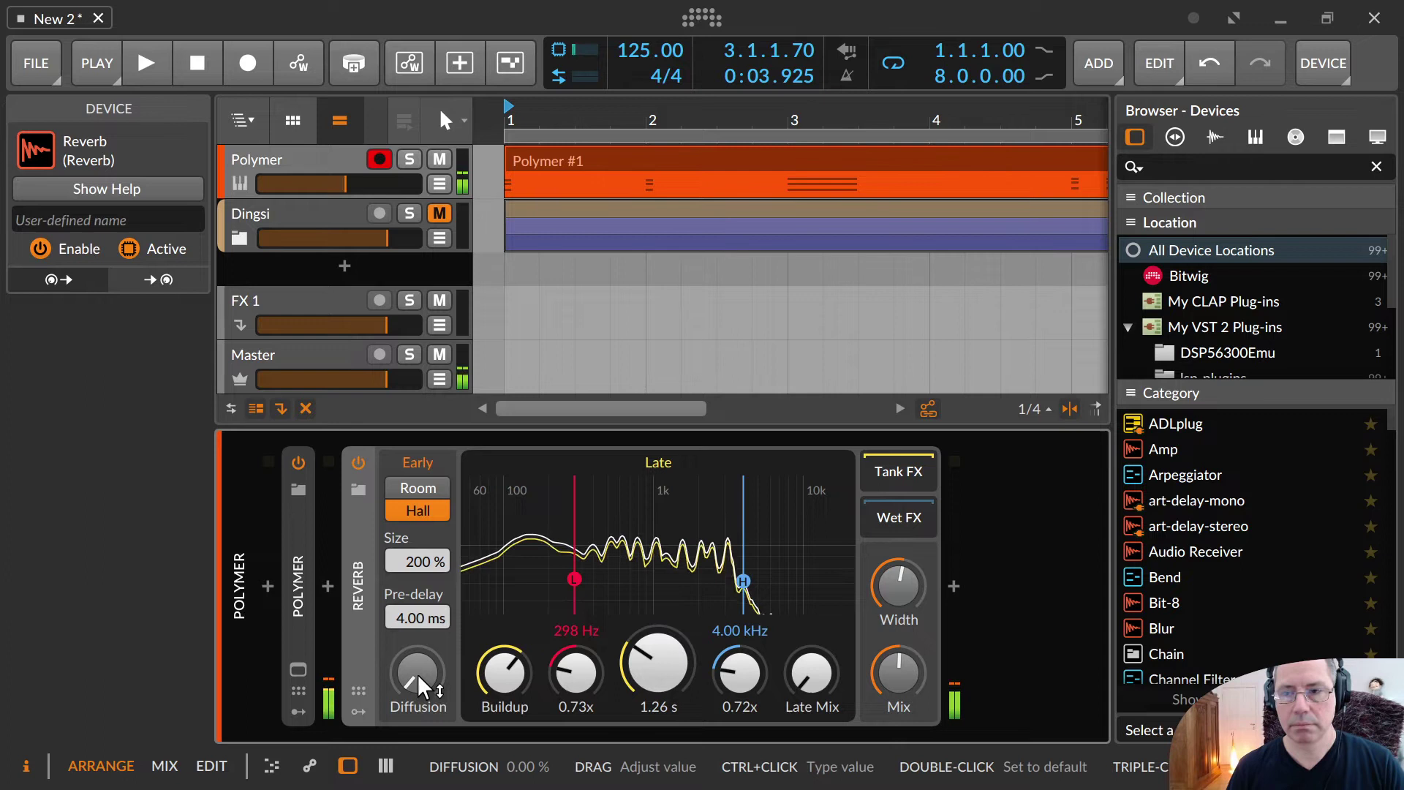
pyautogui.hotkey('ctrl', 'z')
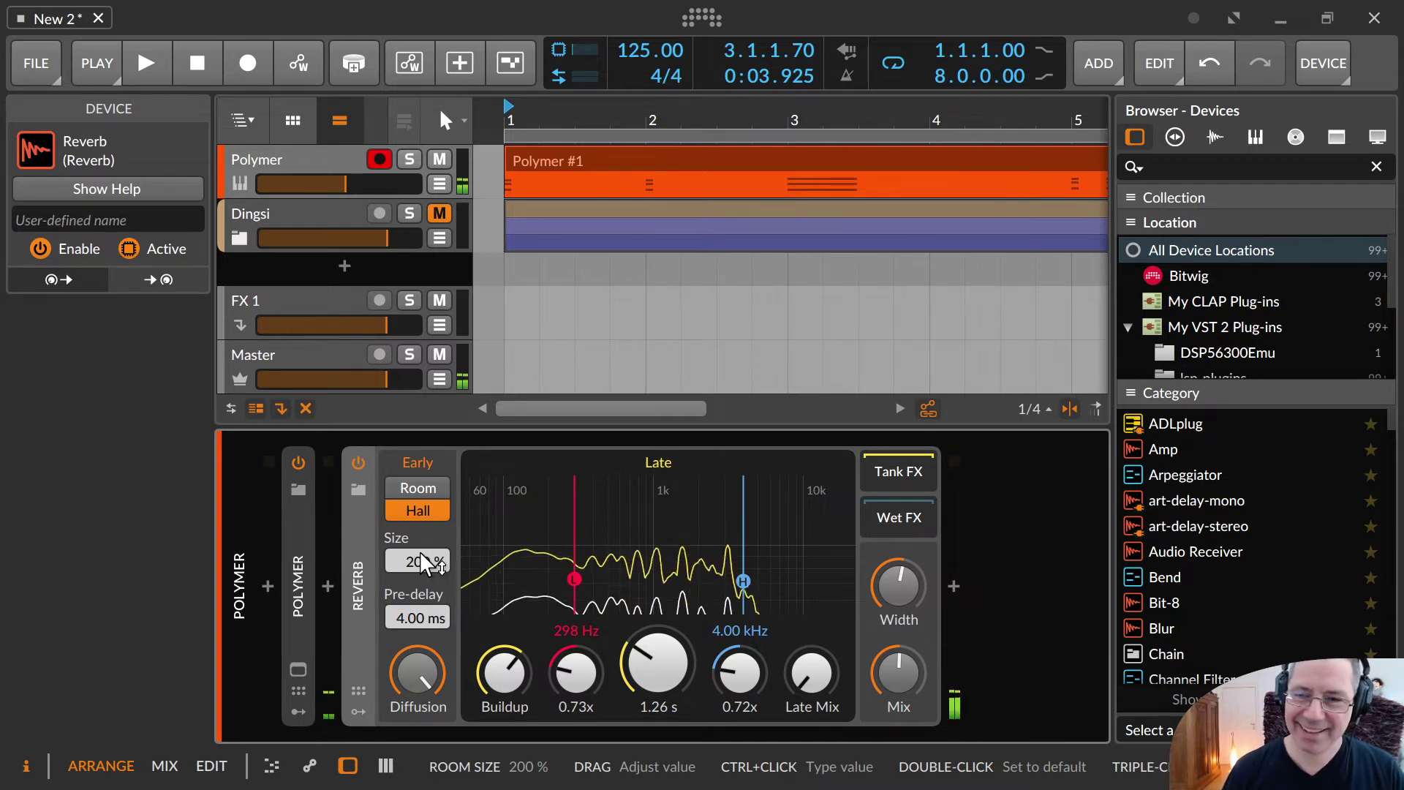
# Set Diffusion to 83.4 % and turn Late Mix fully up
pyautogui.moveTo(417, 673); pyautogui.dragTo(417, 643)
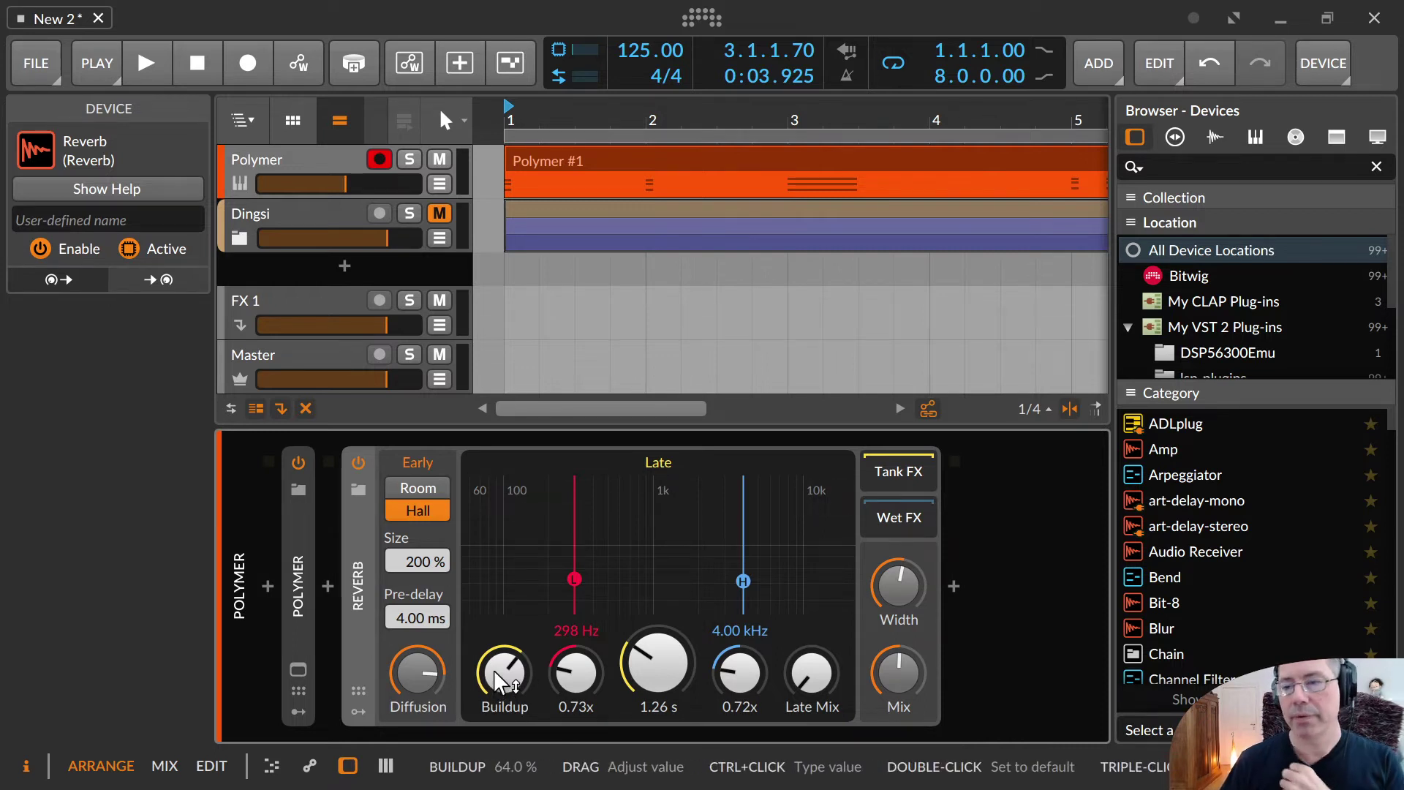
pyautogui.moveTo(804, 676); pyautogui.dragTo(804, 593)
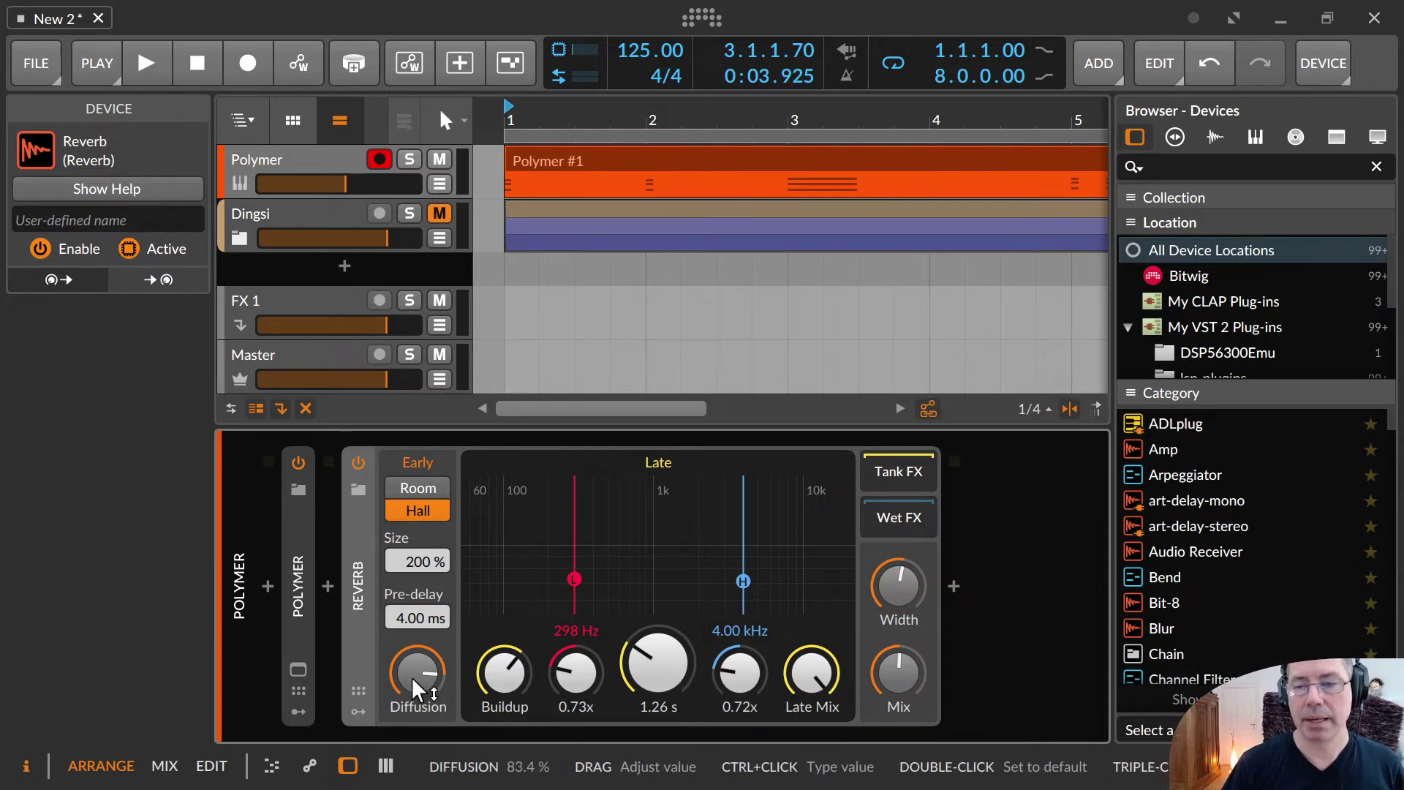
# Turn the Reverb's Diffusion and Buildup down to 0 % and set the reverb time to 3.25 s
pyautogui.moveTo(411, 677); pyautogui.dragTo(411, 739)
pyautogui.moveTo(505, 673); pyautogui.dragTo(505, 731)
pyautogui.moveTo(674, 667); pyautogui.dragTo(673, 622)
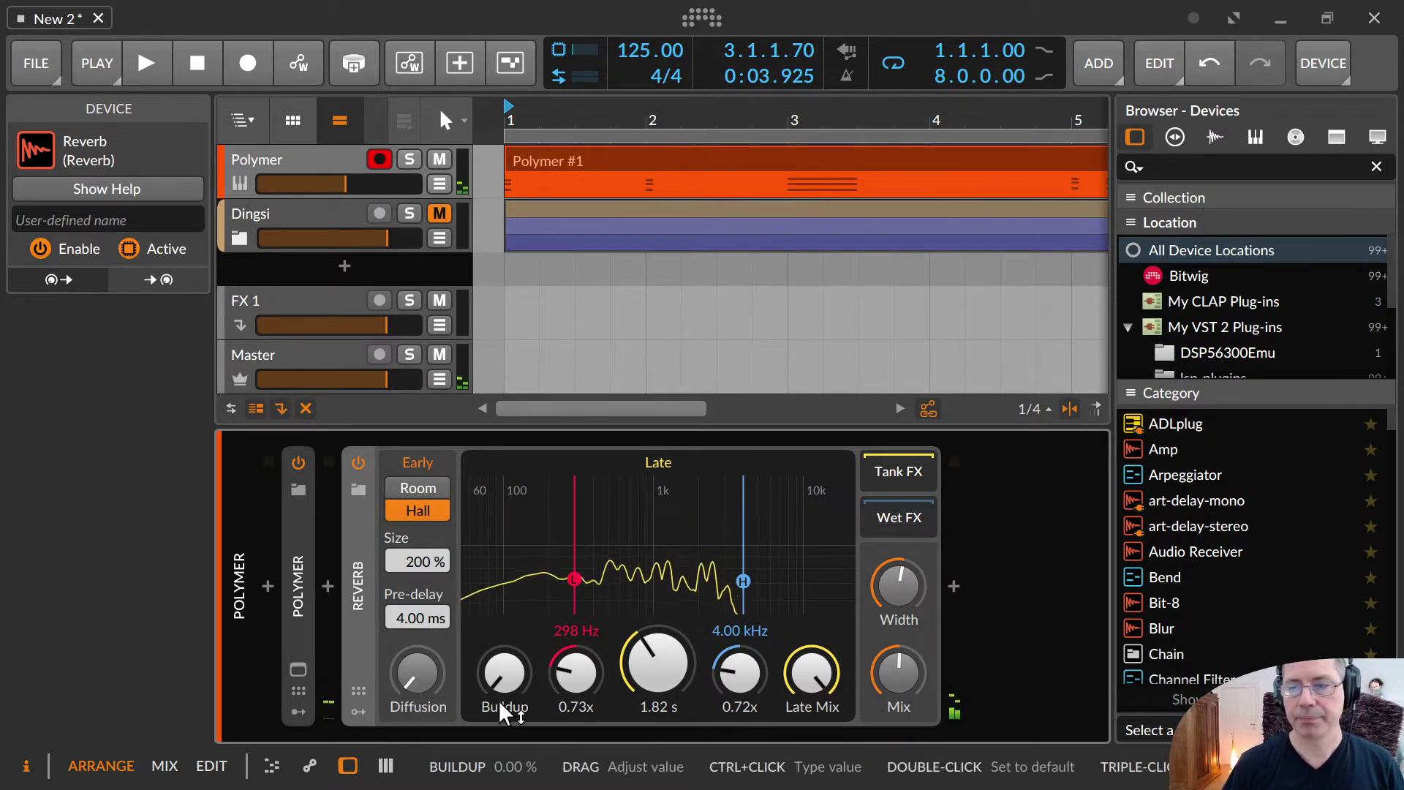
pyautogui.moveTo(651, 666); pyautogui.dragTo(651, 570)
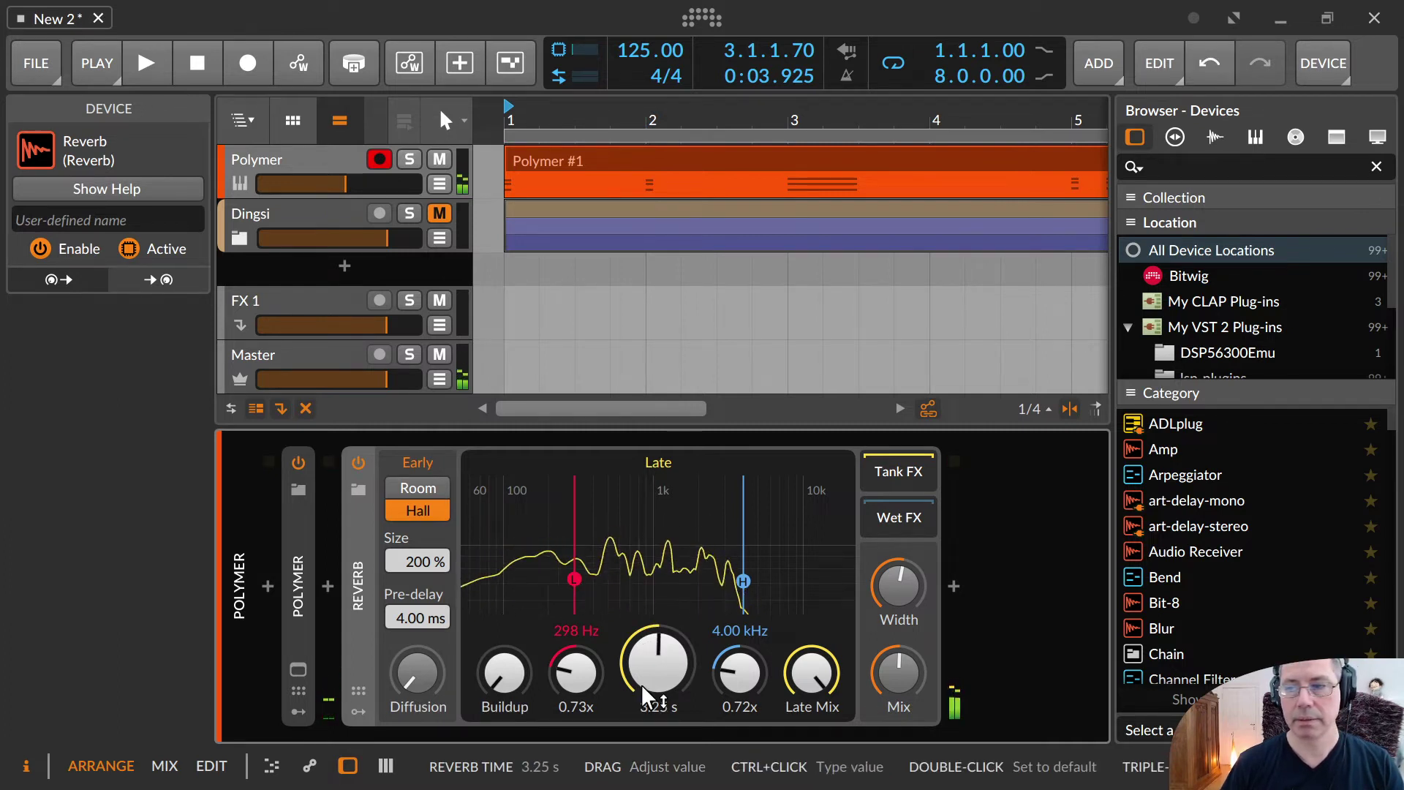
# Compare Diffusion at 100 % and 0 %, and Buildup at 80 % and 0 %, ending with both at 0 %
pyautogui.moveTo(415, 692); pyautogui.dragTo(416, 634)
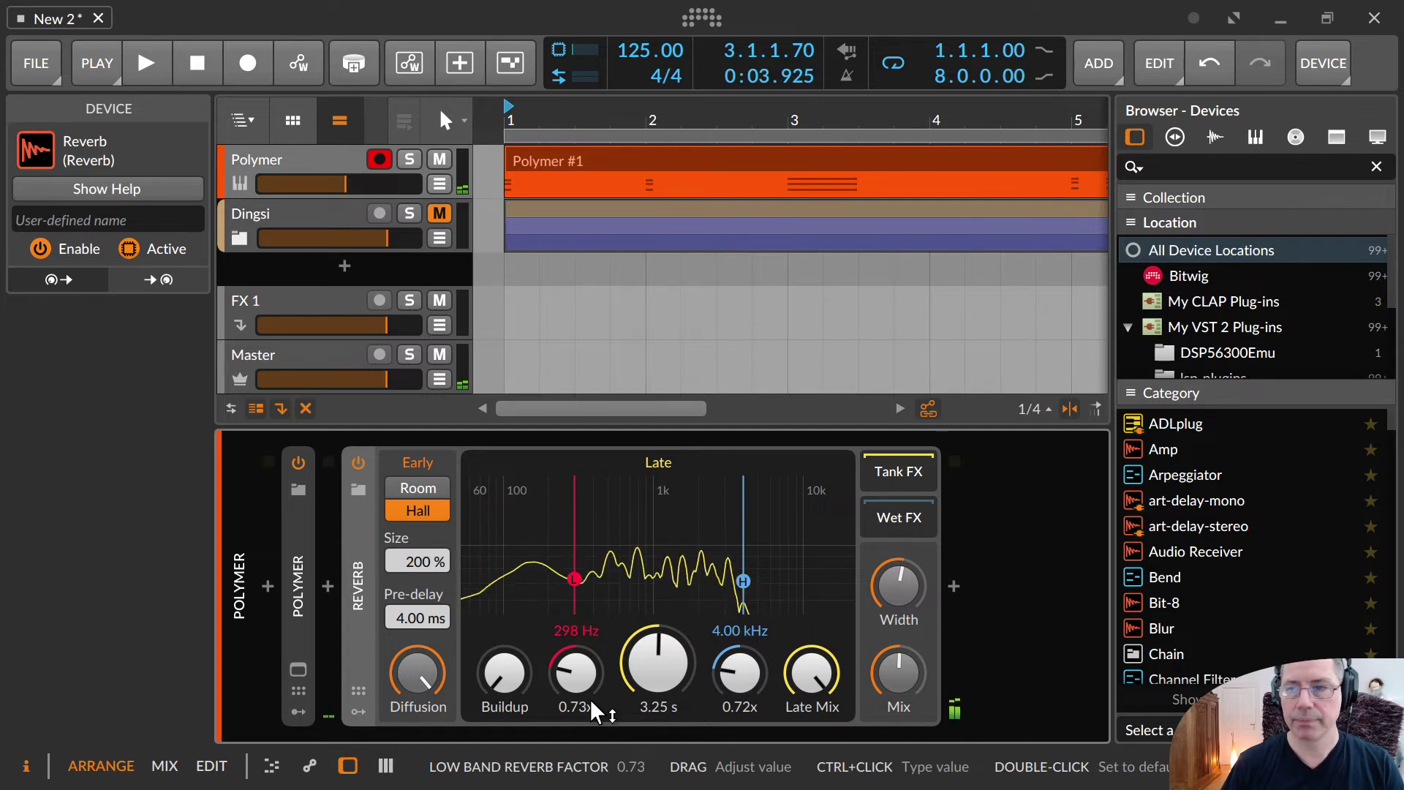
pyautogui.moveTo(430, 685)
pyautogui.mouseDown()
pyautogui.moveTo(429, 716)
pyautogui.moveTo(418, 679)
pyautogui.mouseUp()
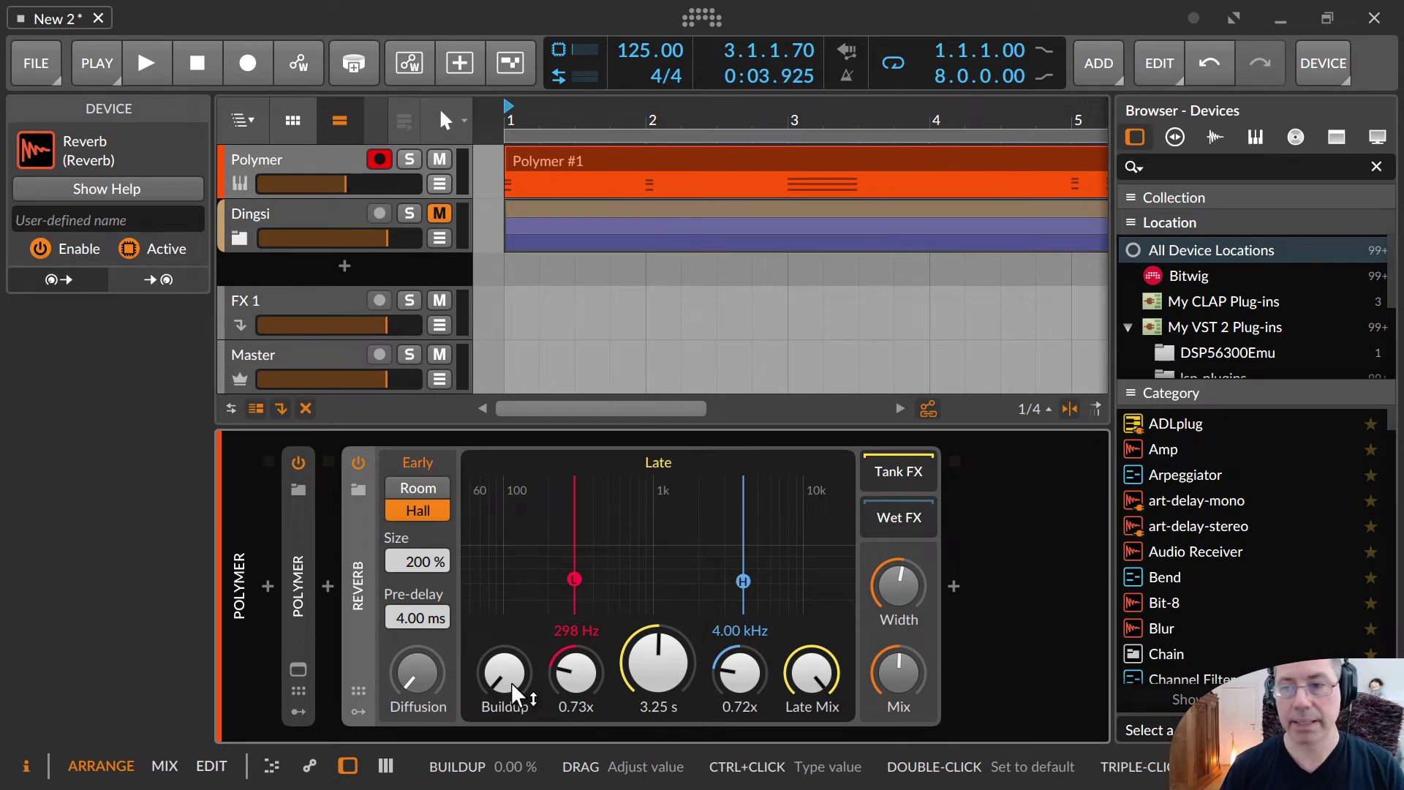
pyautogui.moveTo(512, 681)
pyautogui.mouseDown()
pyautogui.moveTo(511, 571)
pyautogui.moveTo(512, 679)
pyautogui.mouseUp()
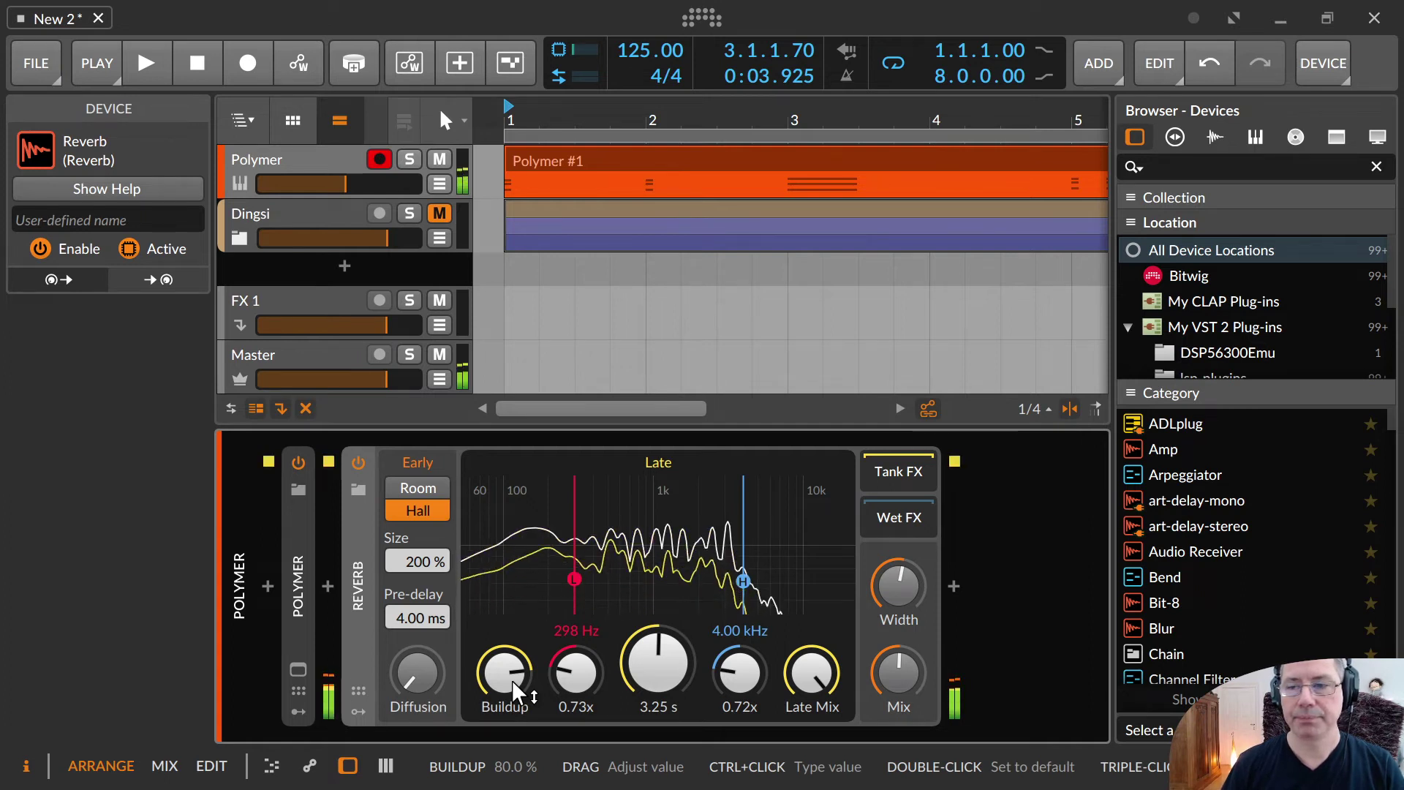
pyautogui.moveTo(512, 678)
pyautogui.mouseDown()
pyautogui.moveTo(512, 702)
pyautogui.moveTo(510, 654)
pyautogui.moveTo(511, 682)
pyautogui.moveTo(494, 686)
pyautogui.mouseUp()
# Set the reverb time to 31.6 s and compare Buildup at 61.4 %, 100 % and 0 %
pyautogui.moveTo(655, 693); pyautogui.dragTo(656, 618)
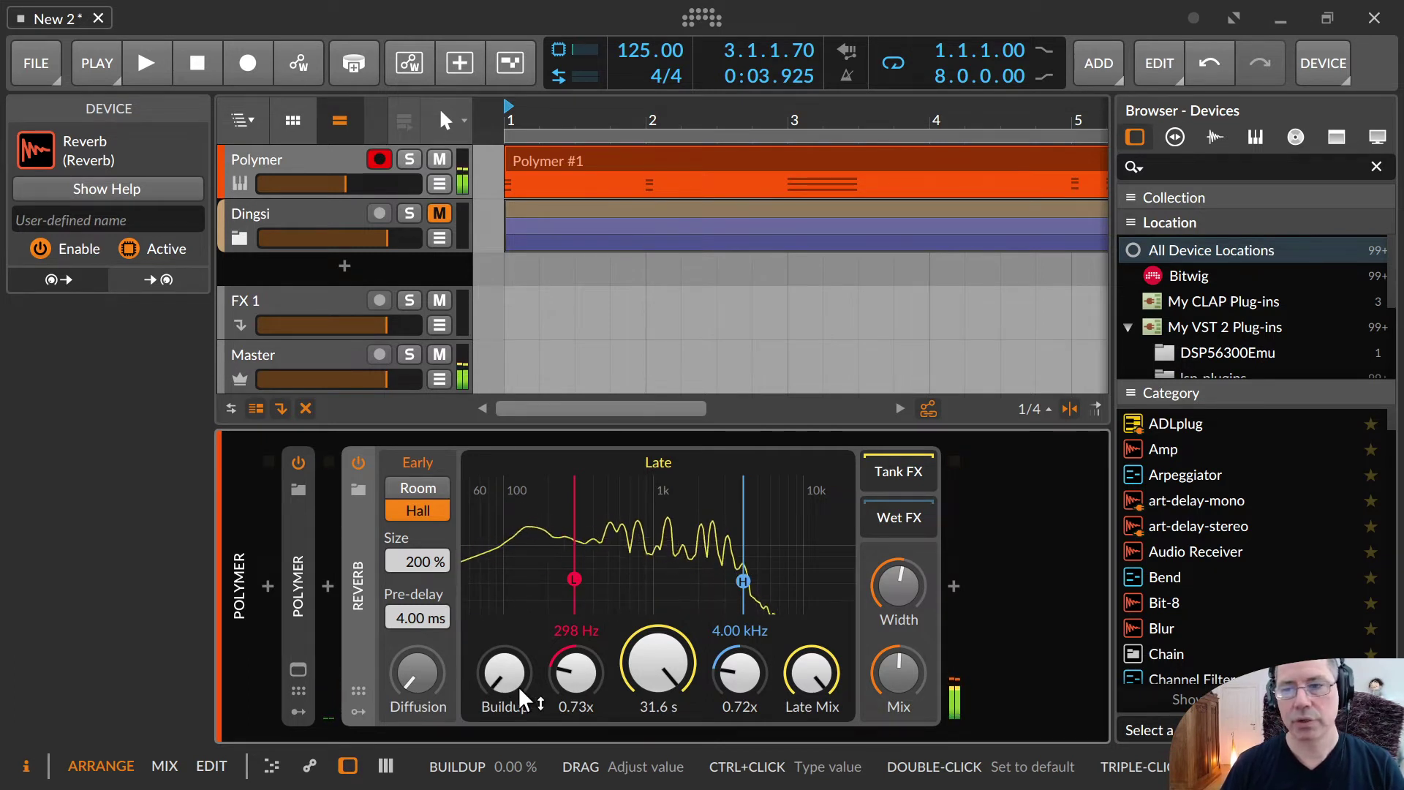
pyautogui.moveTo(519, 682); pyautogui.dragTo(520, 662)
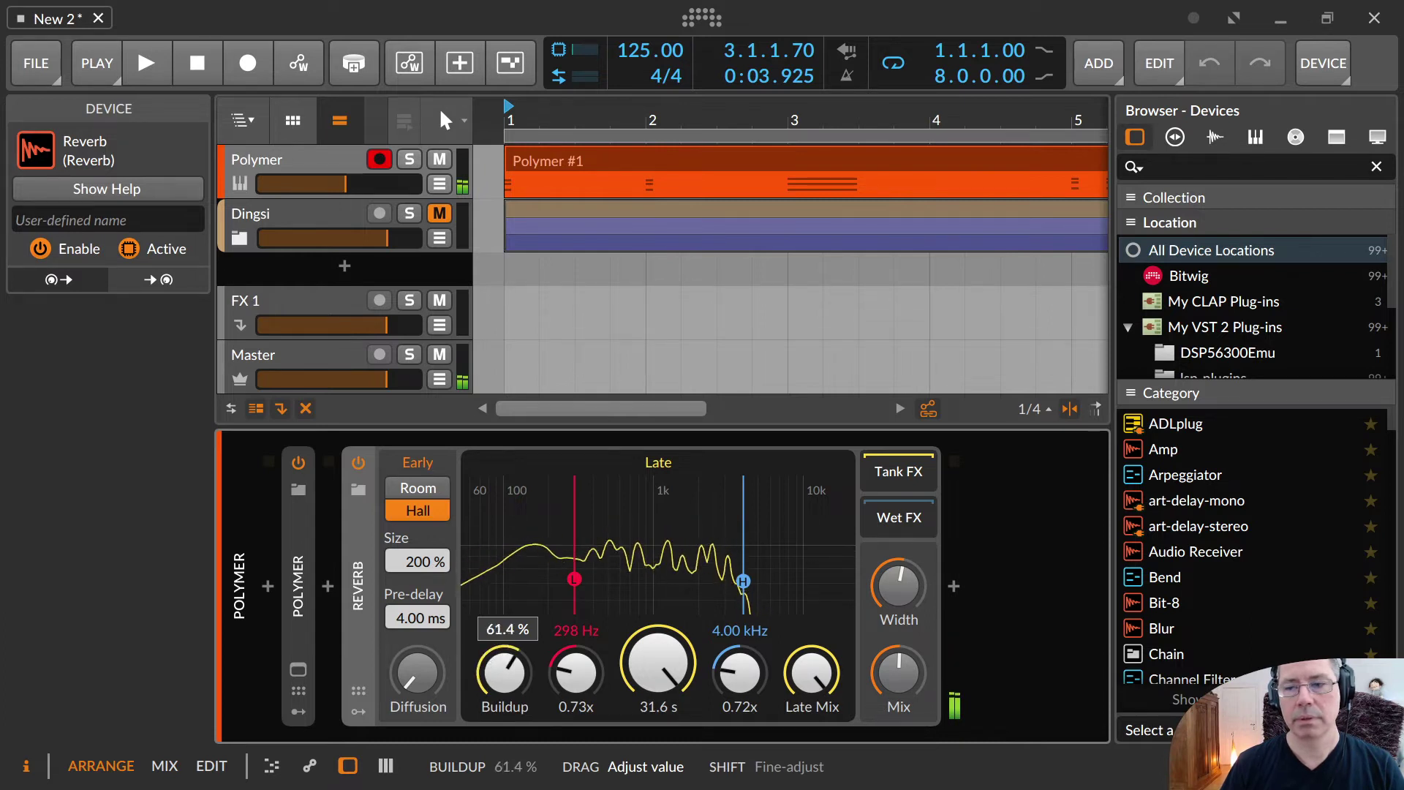
pyautogui.moveTo(519, 662); pyautogui.dragTo(519, 655)
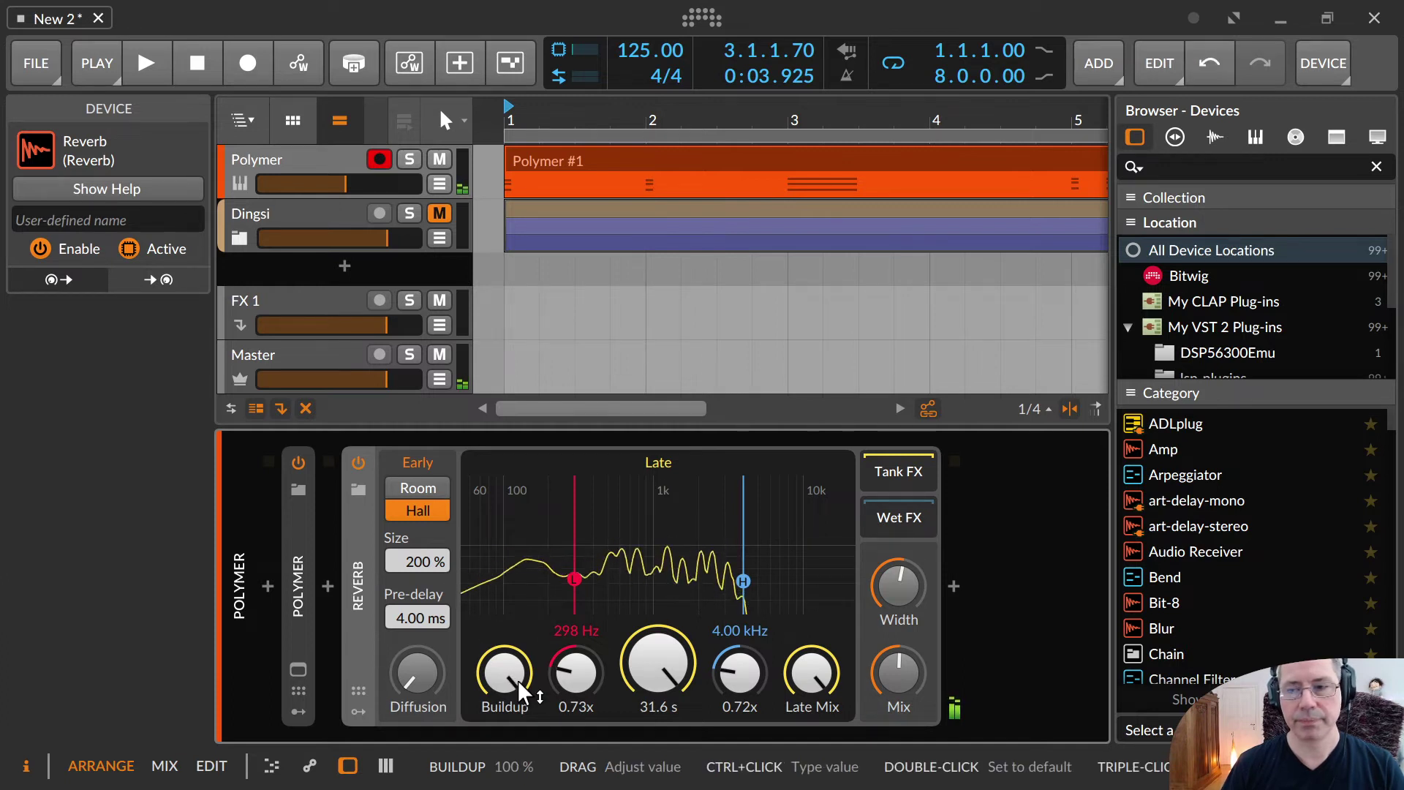
pyautogui.moveTo(518, 679); pyautogui.dragTo(518, 775)
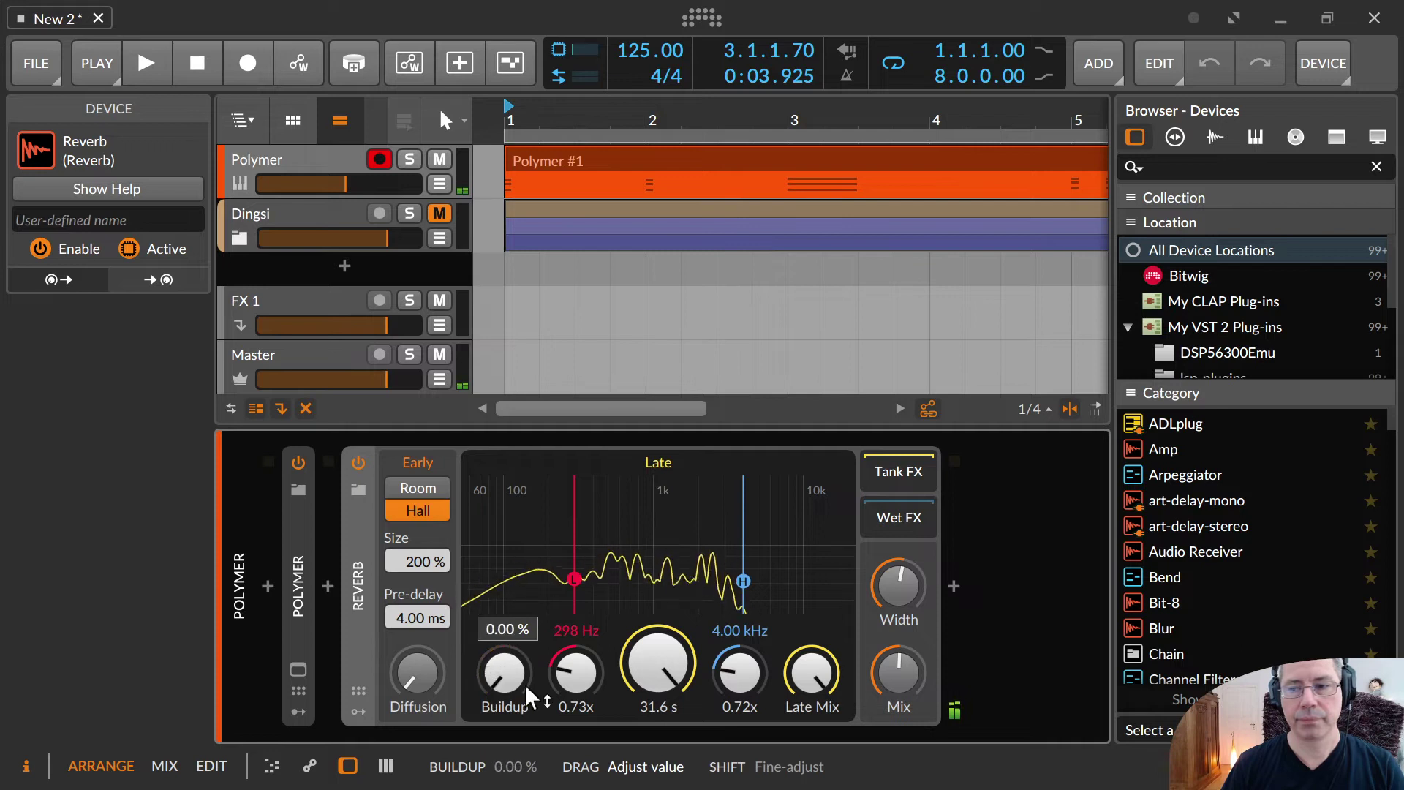
# Return the reverb time to 3.25 s and turn Late Mix down to 0 %
pyautogui.moveTo(662, 667); pyautogui.dragTo(662, 720)
pyautogui.moveTo(812, 673); pyautogui.dragTo(812, 706)
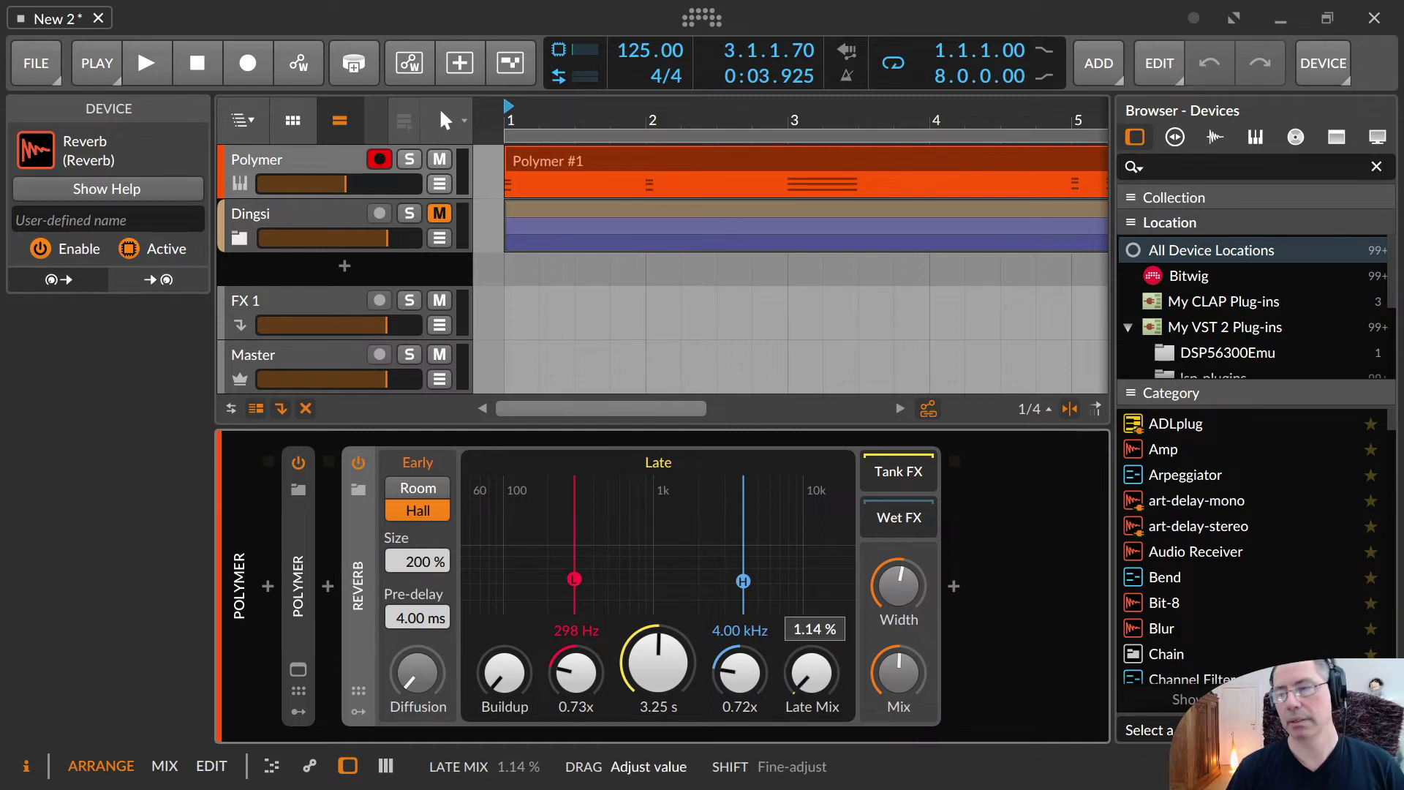
pyautogui.moveTo(812, 673)
pyautogui.mouseDown()
pyautogui.moveTo(812, 658)
pyautogui.moveTo(828, 693)
pyautogui.moveTo(820, 678)
pyautogui.mouseUp()
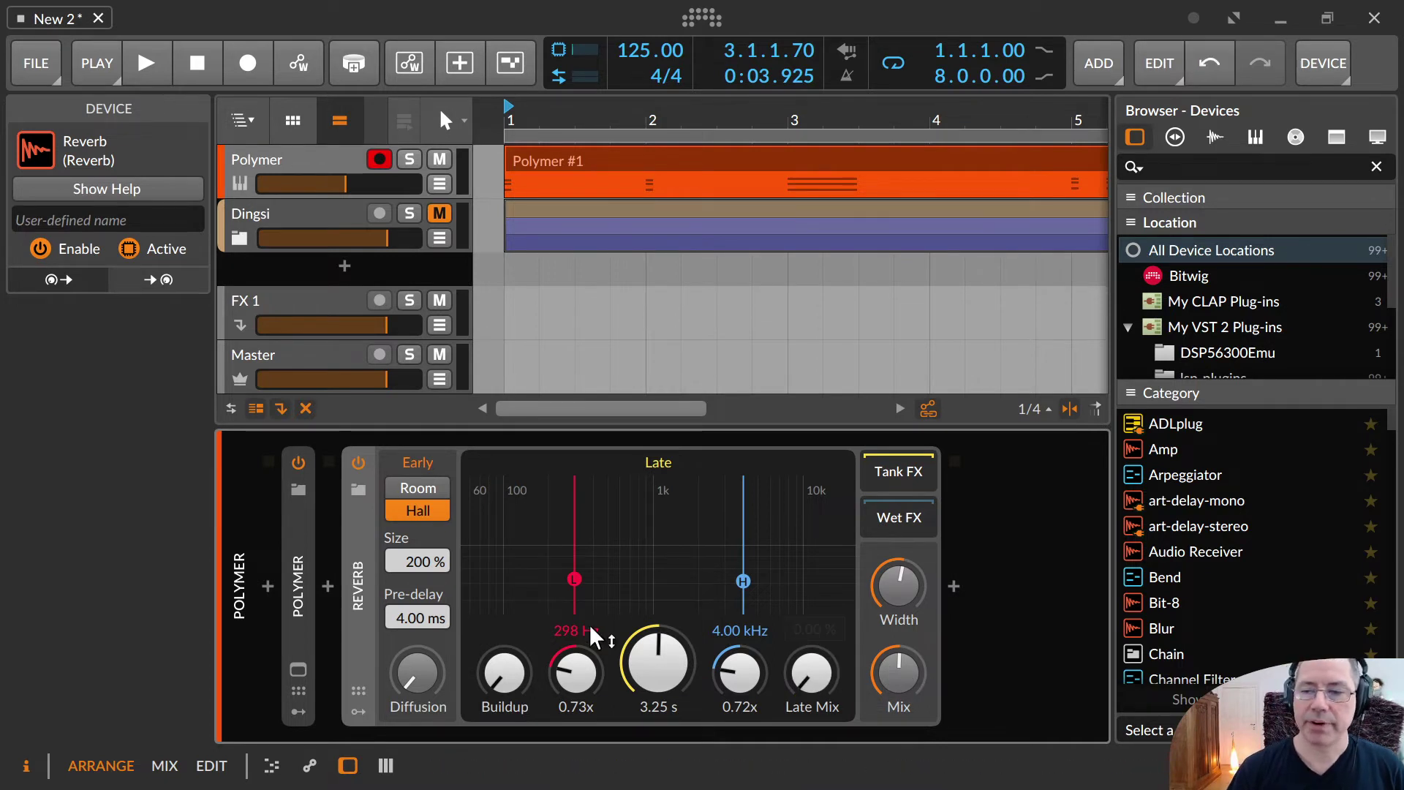
# Raise the reverb time to 31.6 s and set Late Mix to 9.71 %
pyautogui.moveTo(645, 687); pyautogui.dragTo(645, 665)
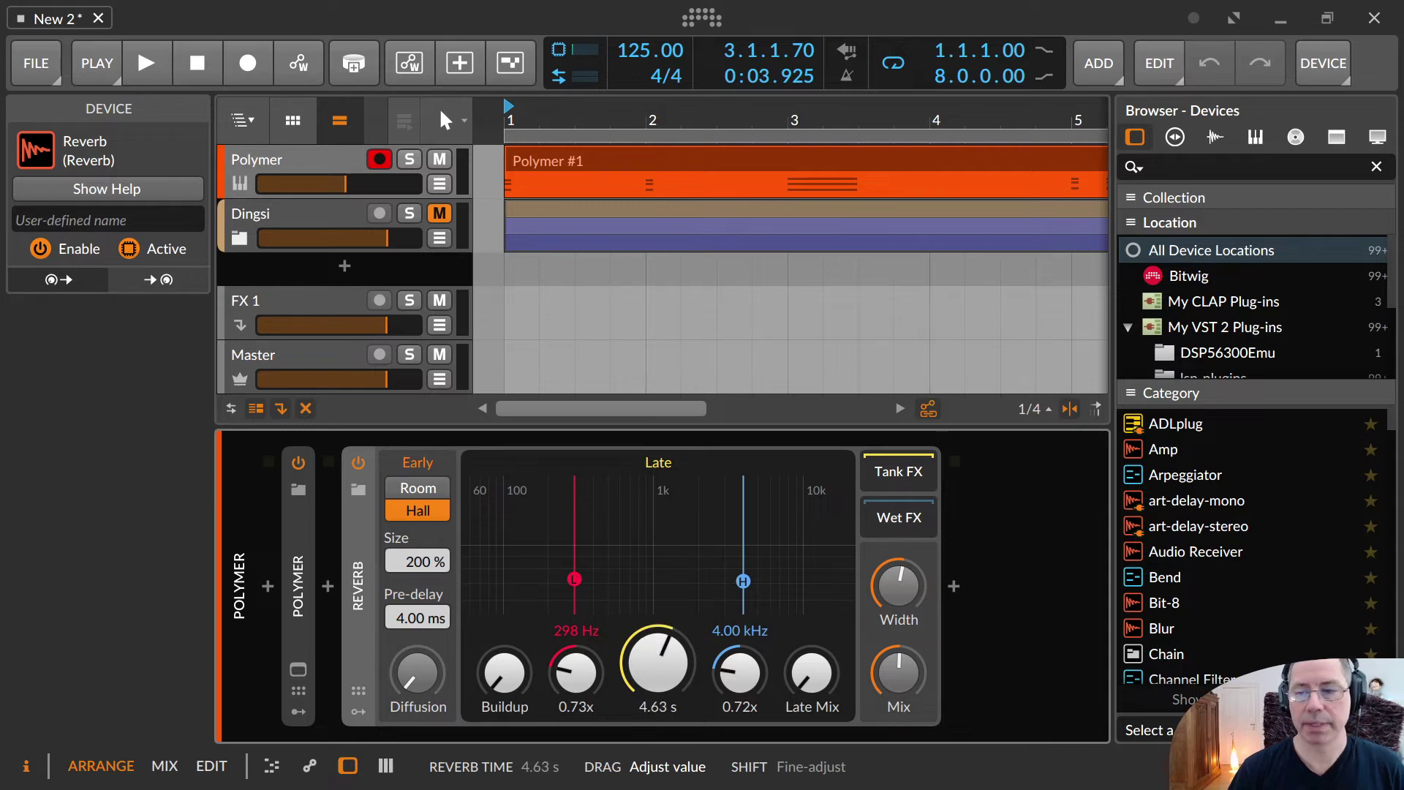
pyautogui.moveTo(645, 666); pyautogui.dragTo(644, 687)
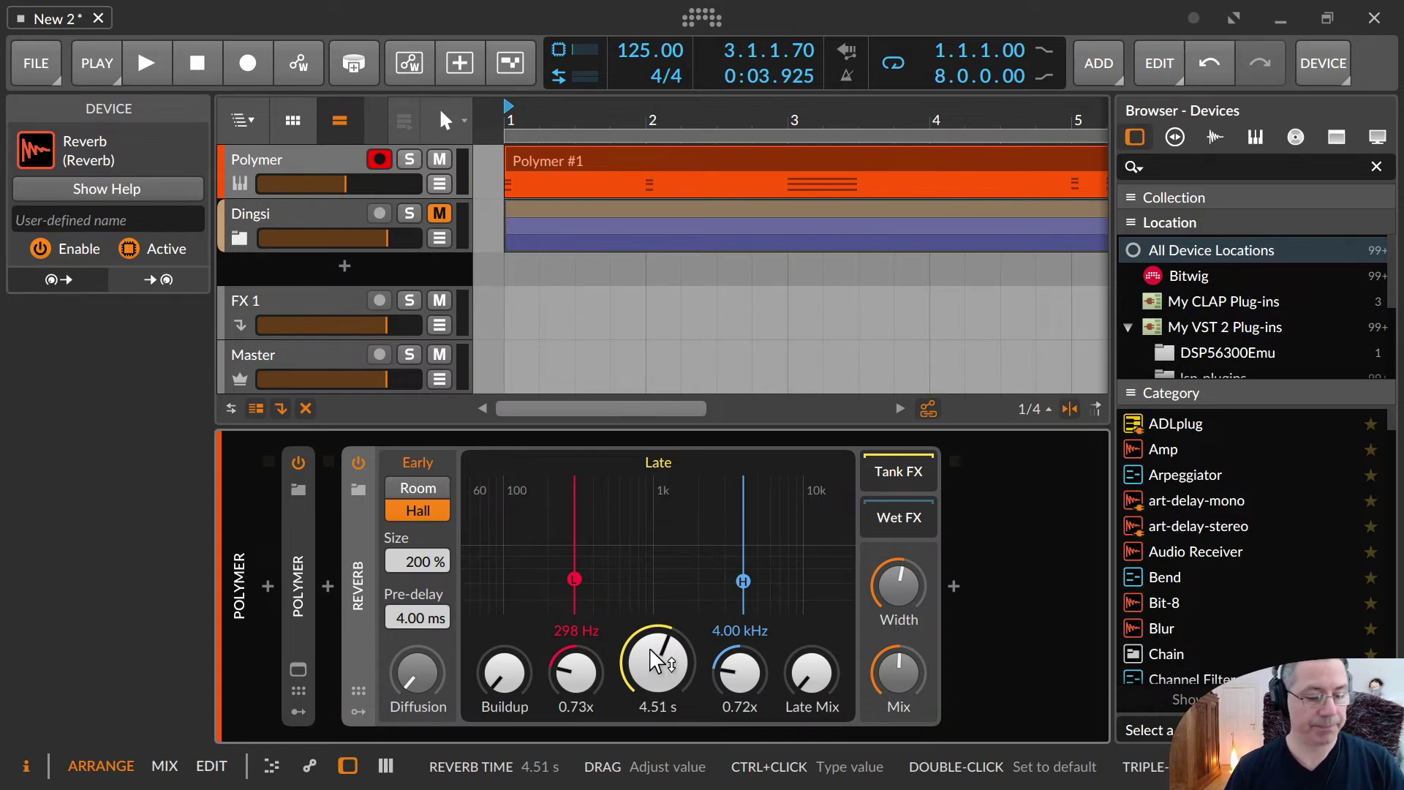
pyautogui.moveTo(657, 661)
pyautogui.mouseDown()
pyautogui.moveTo(657, 644)
pyautogui.moveTo(658, 662)
pyautogui.mouseUp()
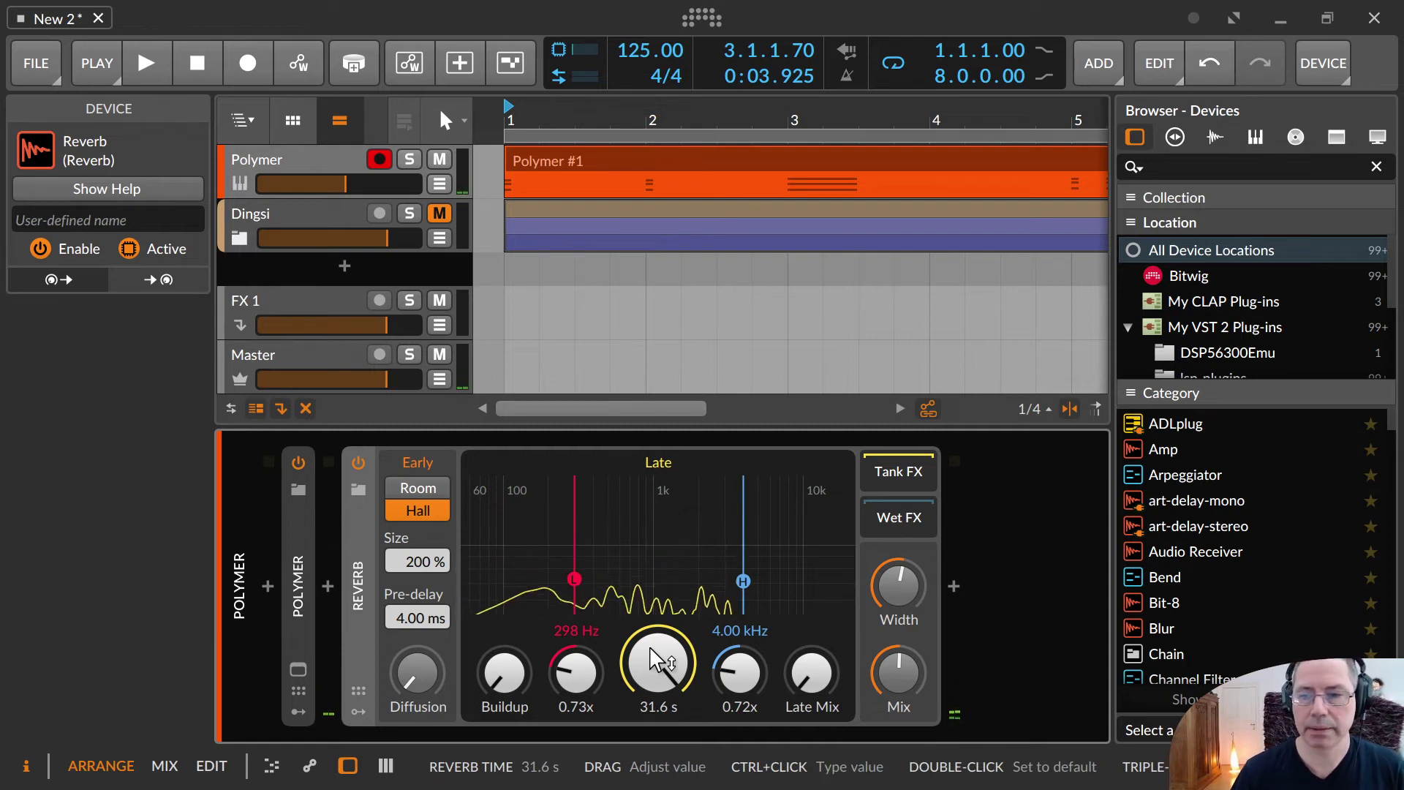
pyautogui.moveTo(838, 705); pyautogui.dragTo(822, 643)
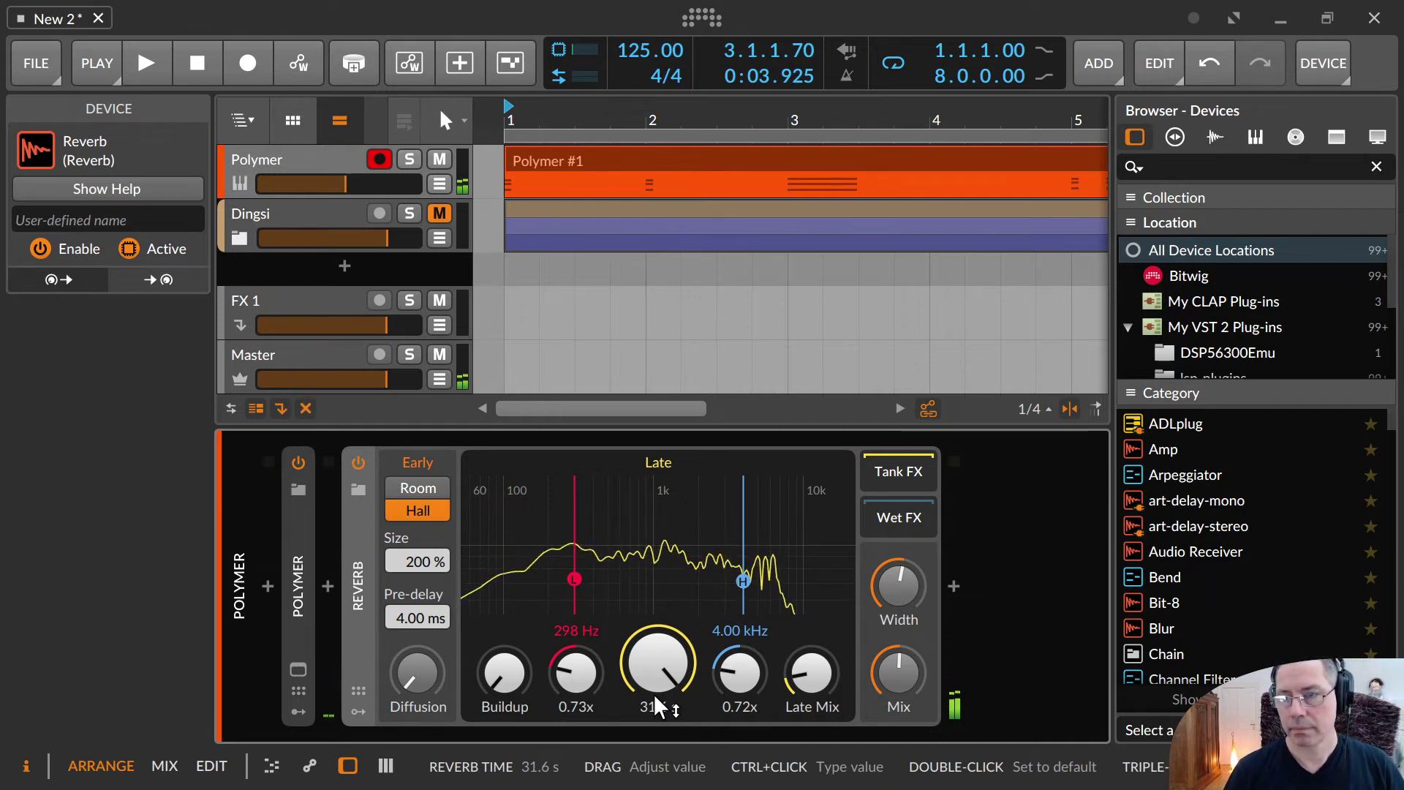
pyautogui.moveTo(786, 674)
pyautogui.mouseDown()
pyautogui.moveTo(786, 697)
pyautogui.moveTo(787, 674)
pyautogui.mouseUp()
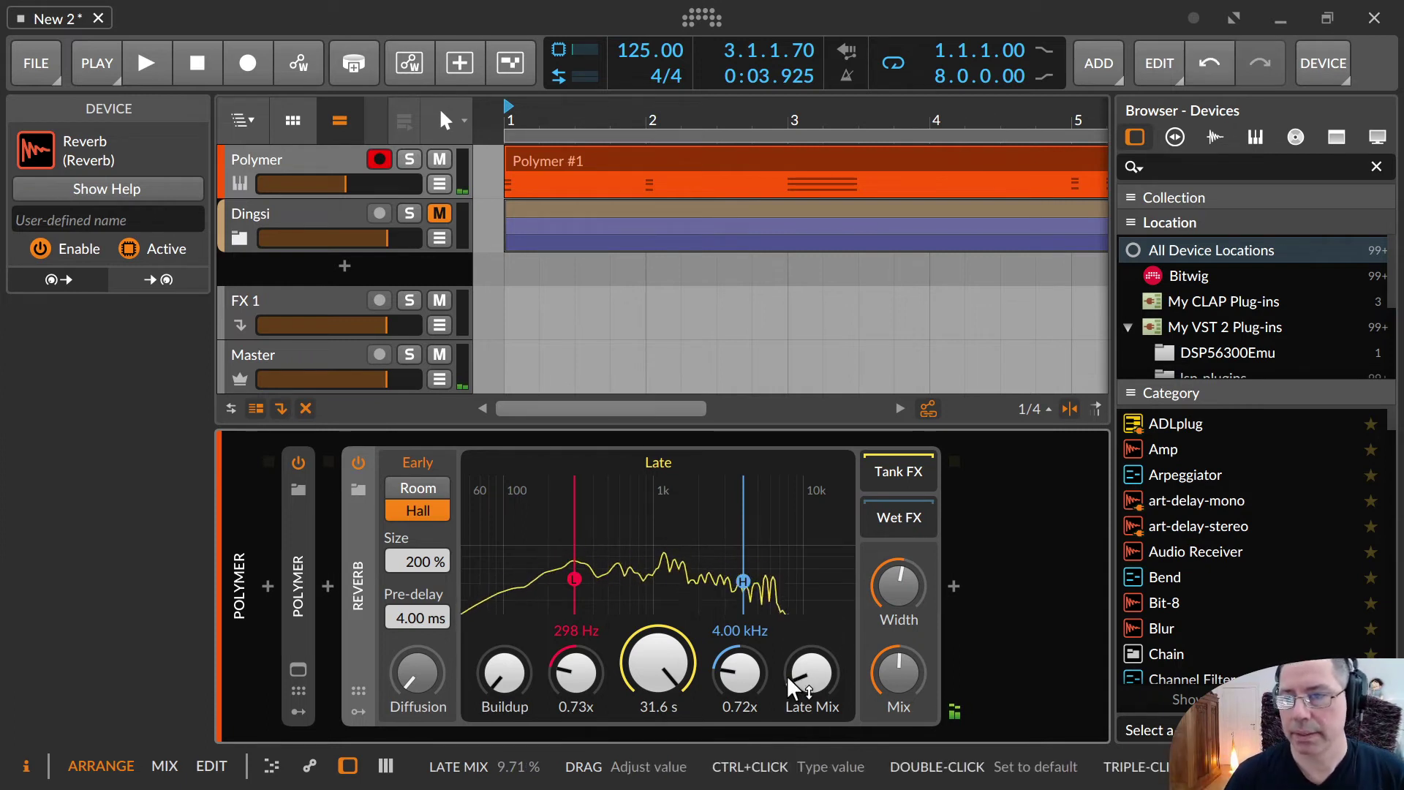
# Shorten the reverb time to 8.60 s and raise Late Mix to about its midpoint
pyautogui.moveTo(687, 695); pyautogui.dragTo(687, 753)
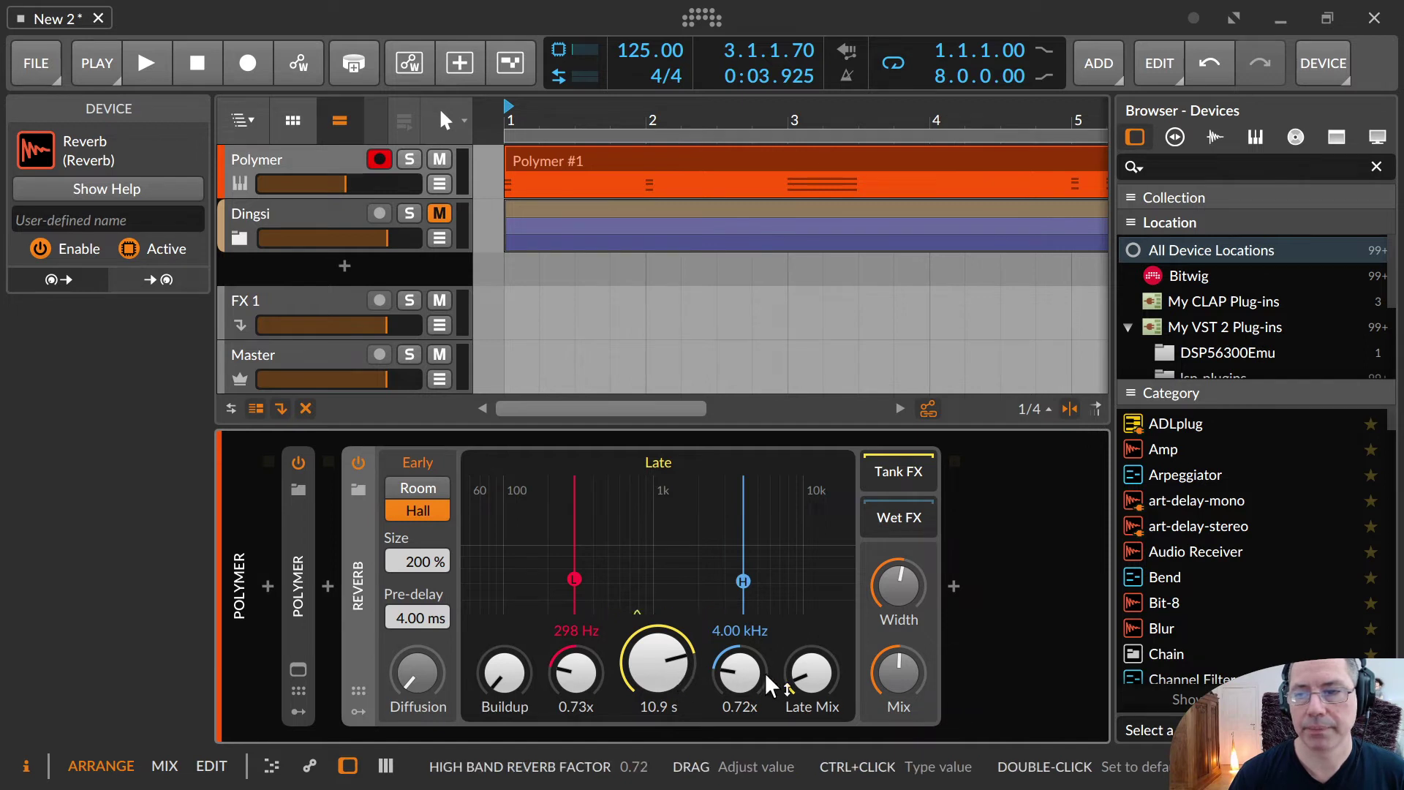
pyautogui.moveTo(660, 669); pyautogui.dragTo(660, 721)
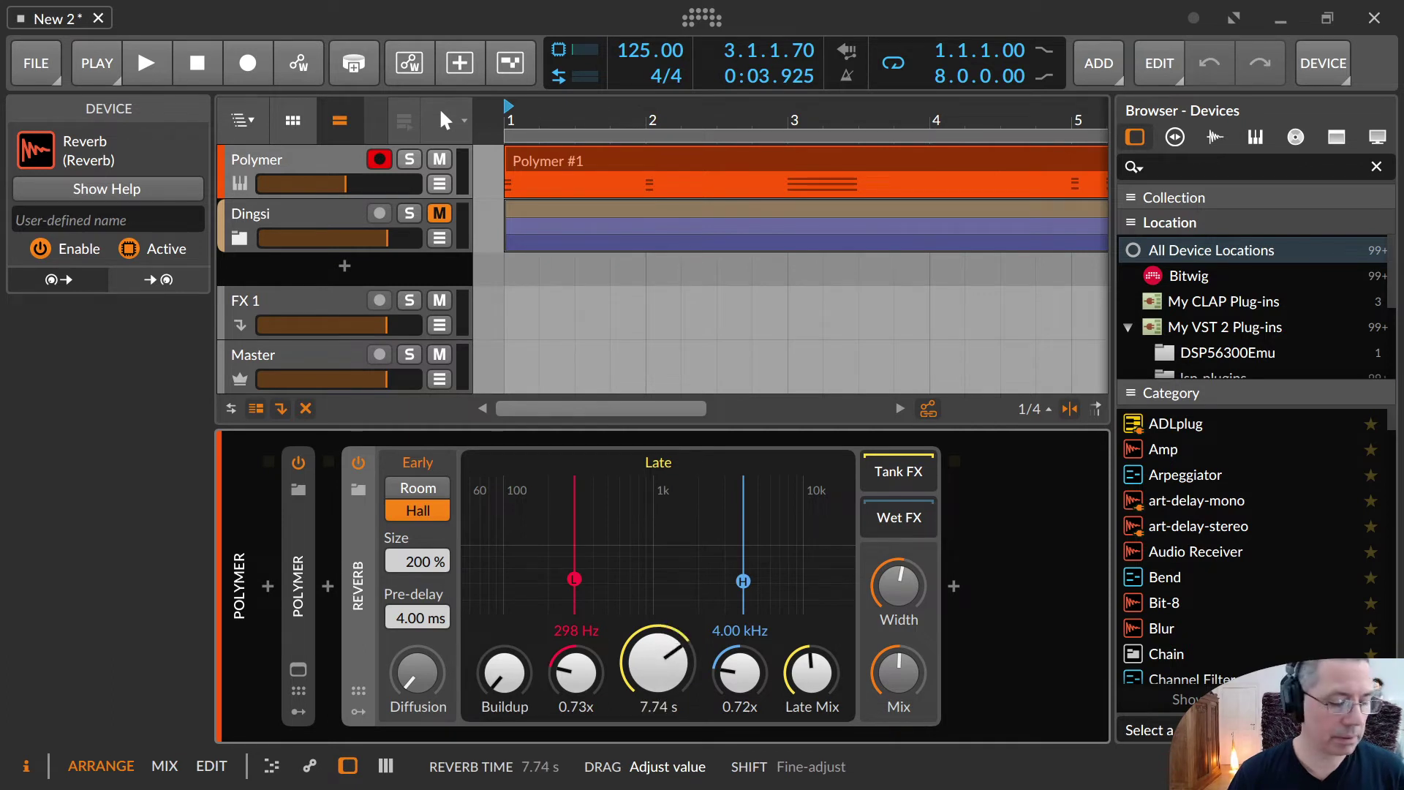
pyautogui.moveTo(660, 668); pyautogui.dragTo(658, 665)
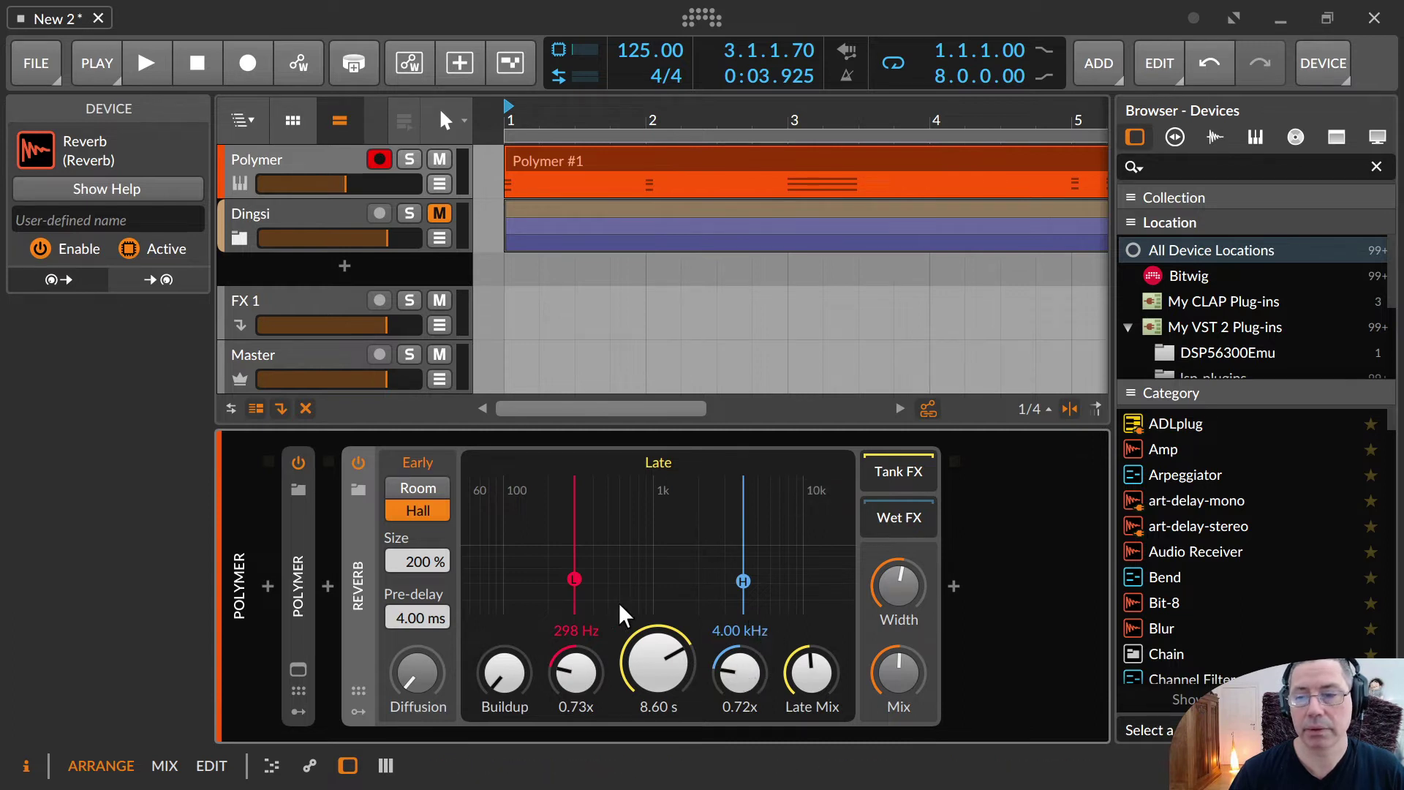
# Try different crossover frequencies for the late reverb, ending with the low band split at 263 Hz and the high band split at 2.59 kHz
pyautogui.moveTo(581, 631)
pyautogui.mouseDown()
pyautogui.moveTo(581, 599)
pyautogui.moveTo(581, 645)
pyautogui.moveTo(581, 619)
pyautogui.mouseUp()
pyautogui.moveTo(740, 631)
pyautogui.mouseDown()
pyautogui.moveTo(740, 600)
pyautogui.moveTo(740, 612)
pyautogui.mouseUp()
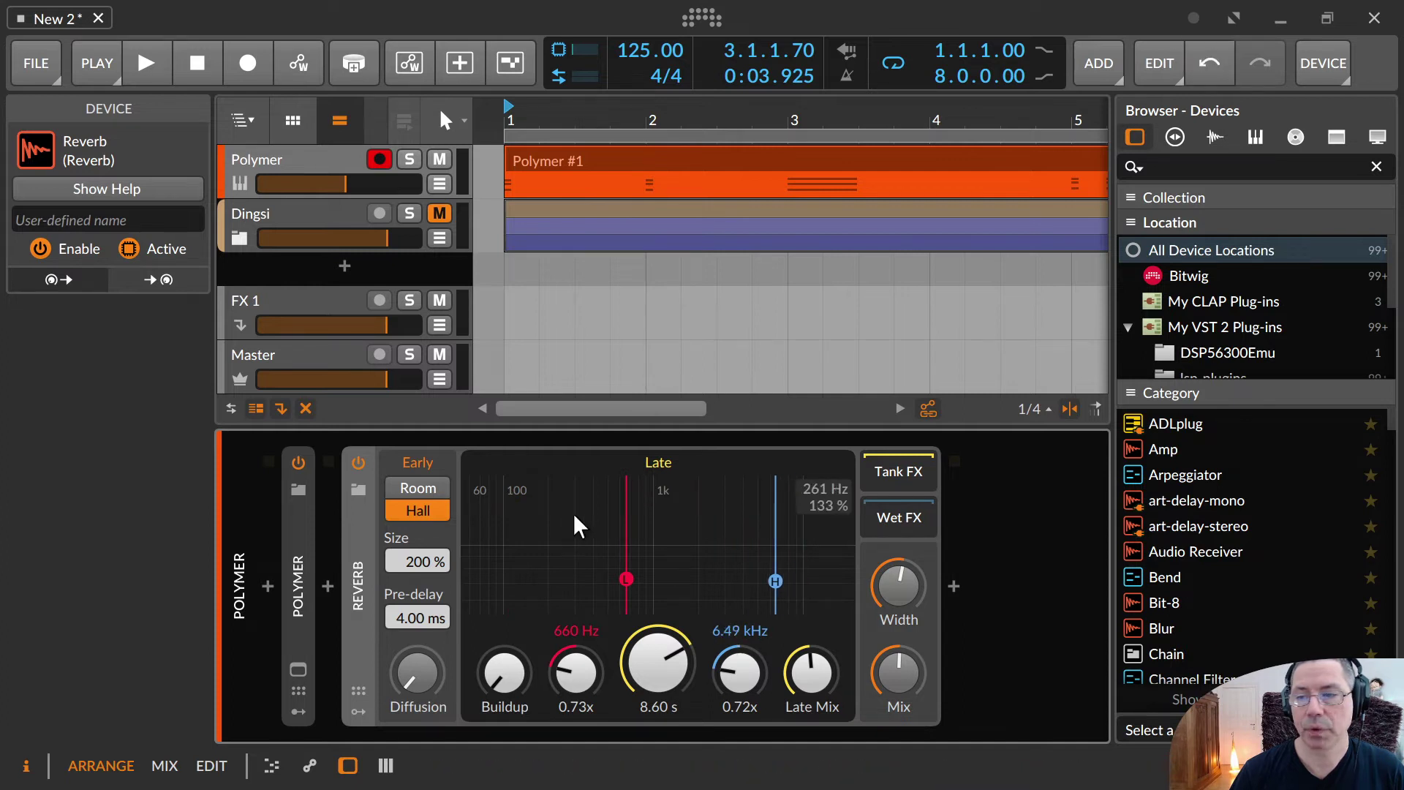
pyautogui.moveTo(626, 542); pyautogui.dragTo(596, 576)
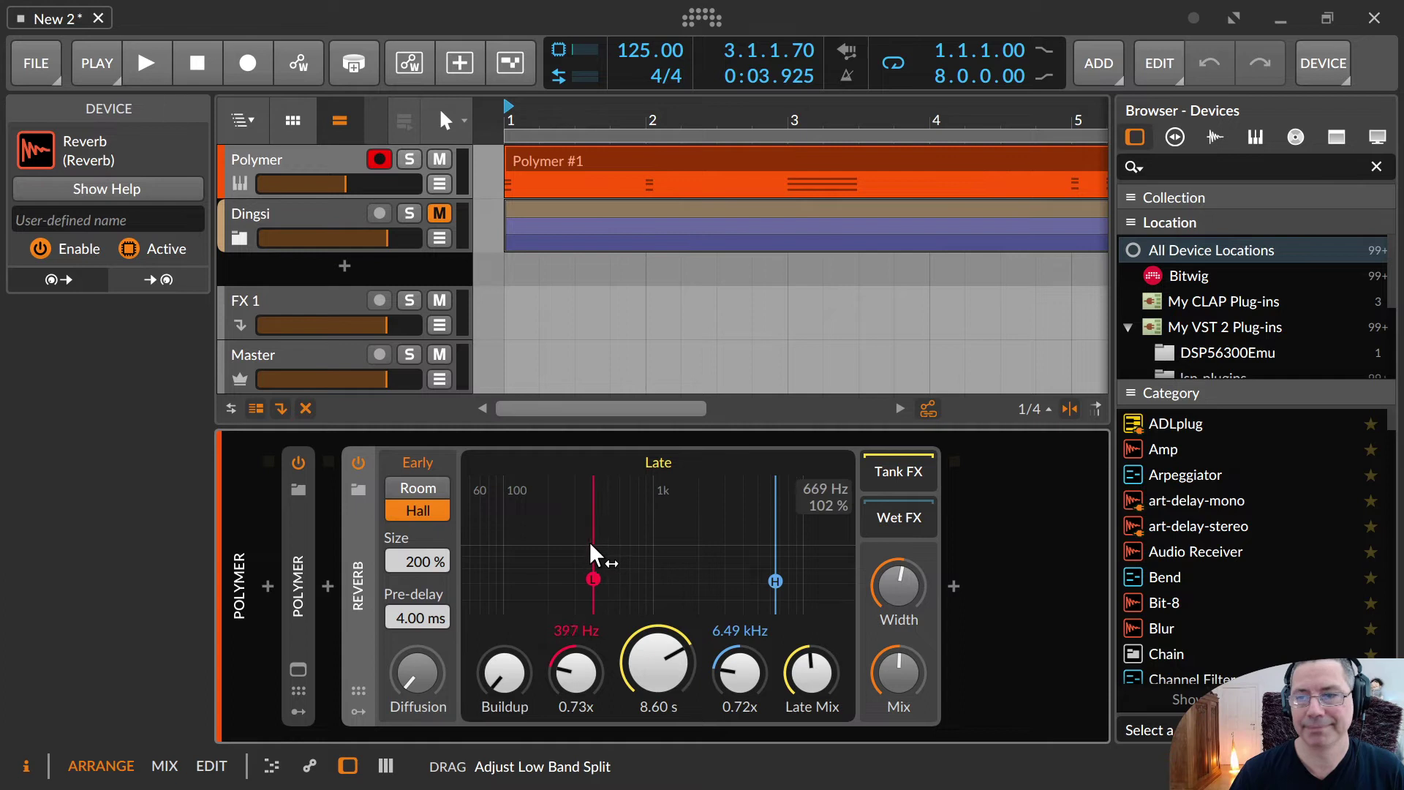
pyautogui.moveTo(776, 581); pyautogui.dragTo(715, 563)
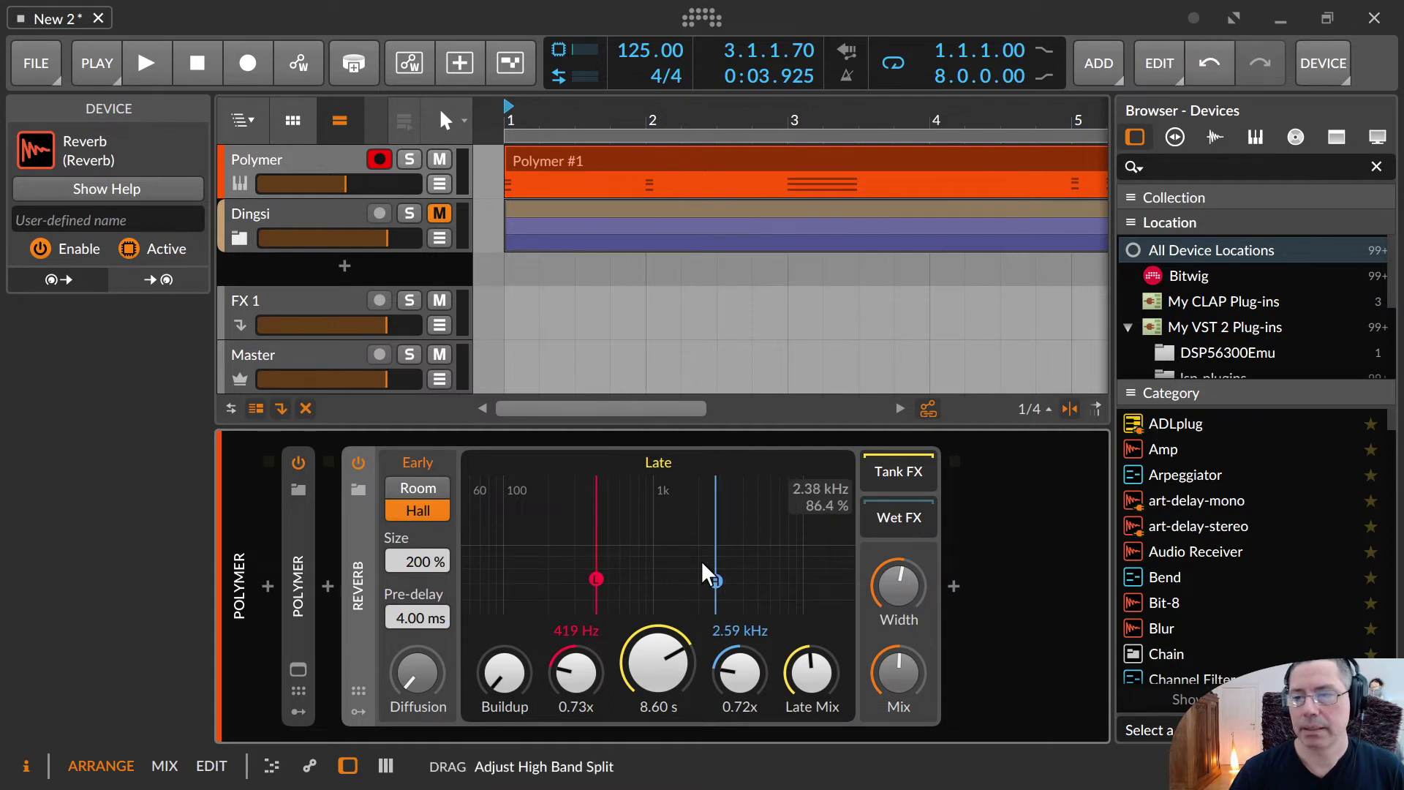
pyautogui.moveTo(592, 560); pyautogui.dragTo(585, 557)
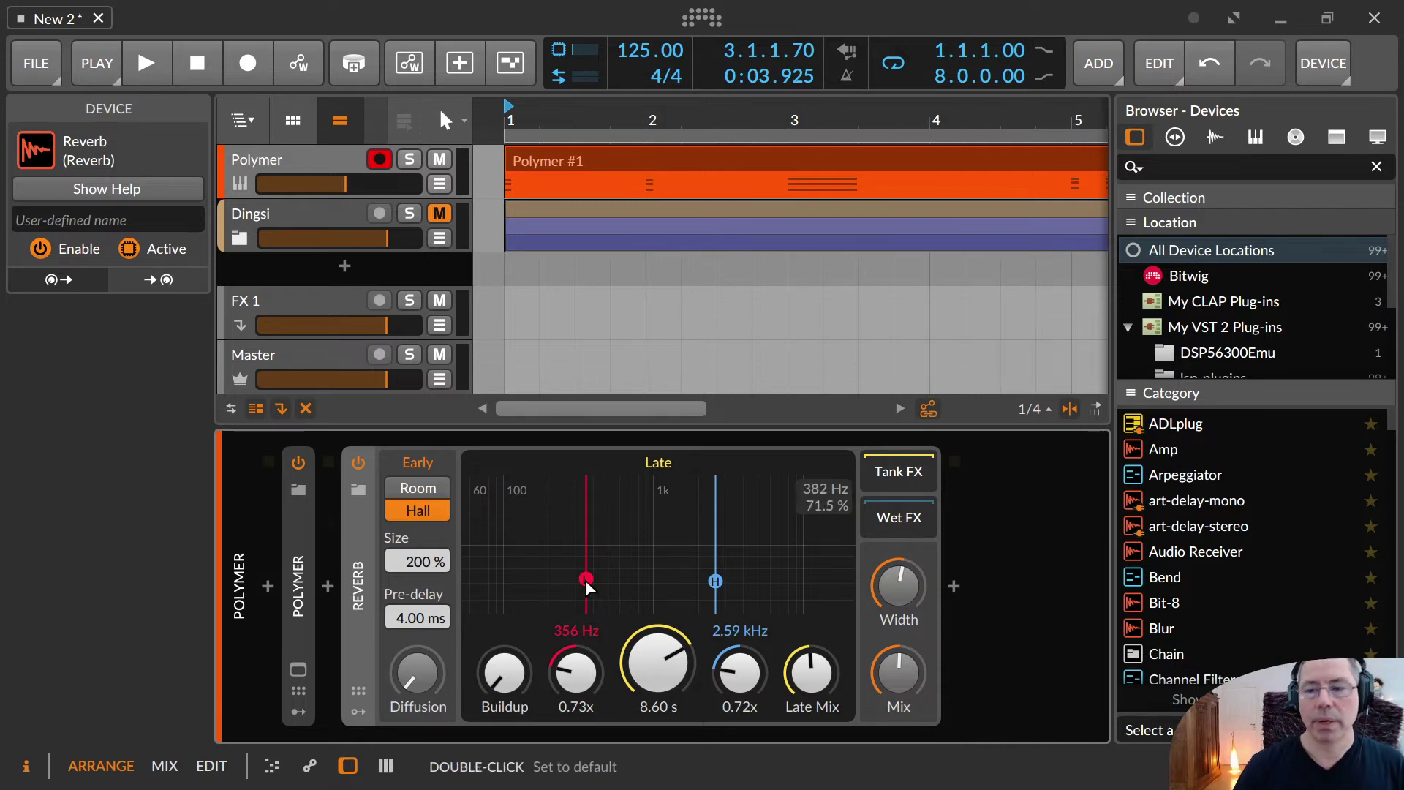
pyautogui.moveTo(588, 577); pyautogui.dragTo(560, 603)
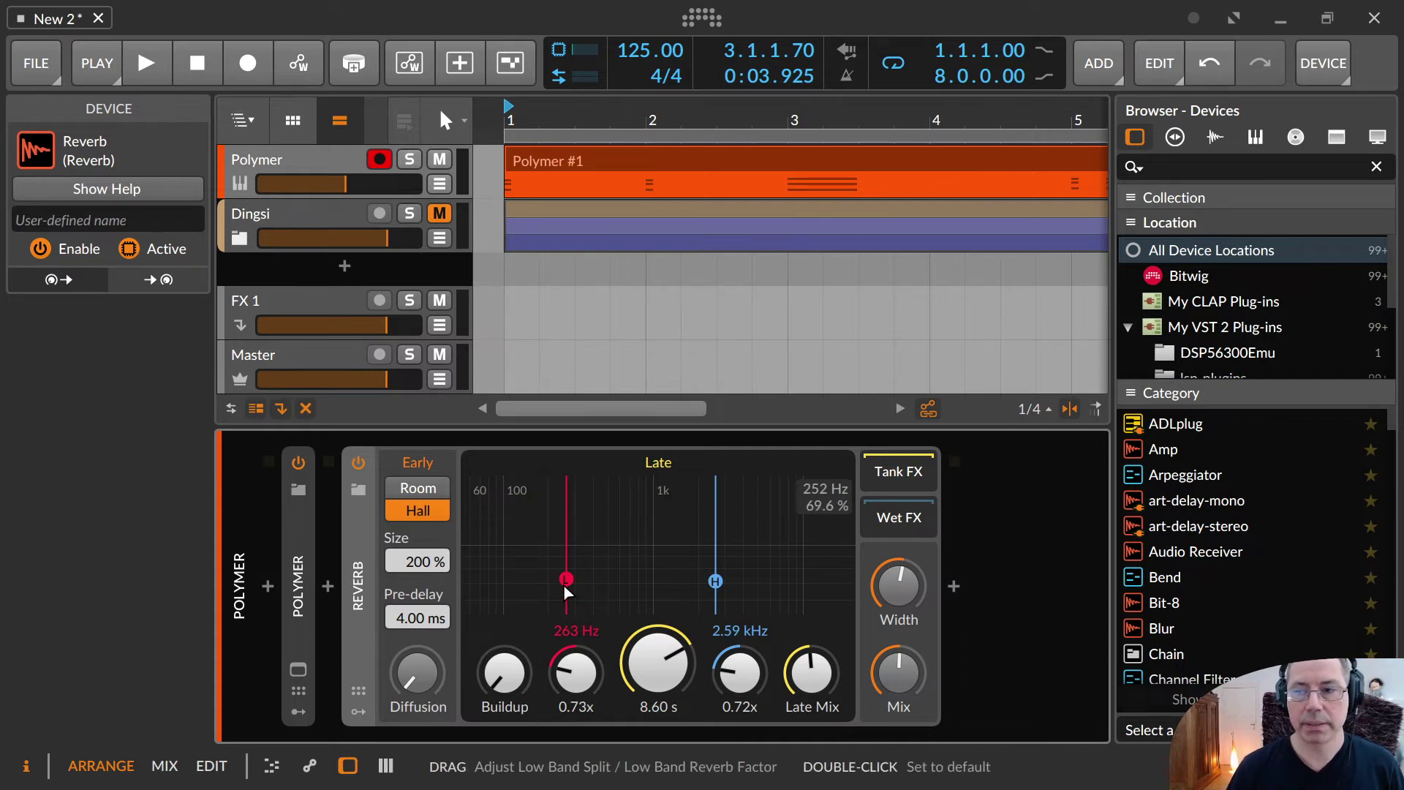
# Compare low band reverb factors of 0.56x and 1.78x, ending at 1.78x with a 180 Hz split, and set Buildup to 100 %
pyautogui.moveTo(568, 585); pyautogui.dragTo(568, 662)
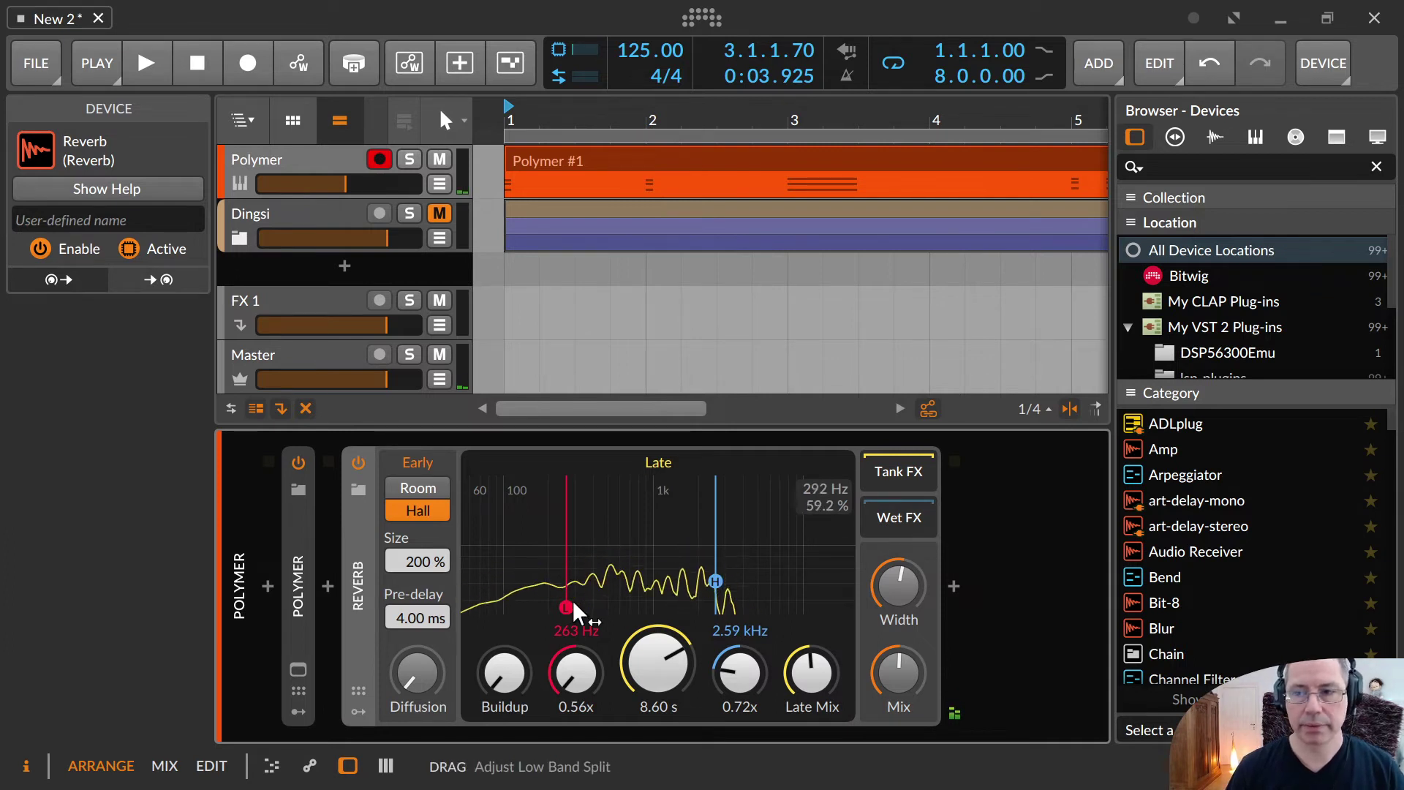
pyautogui.moveTo(566, 607); pyautogui.dragTo(534, 453)
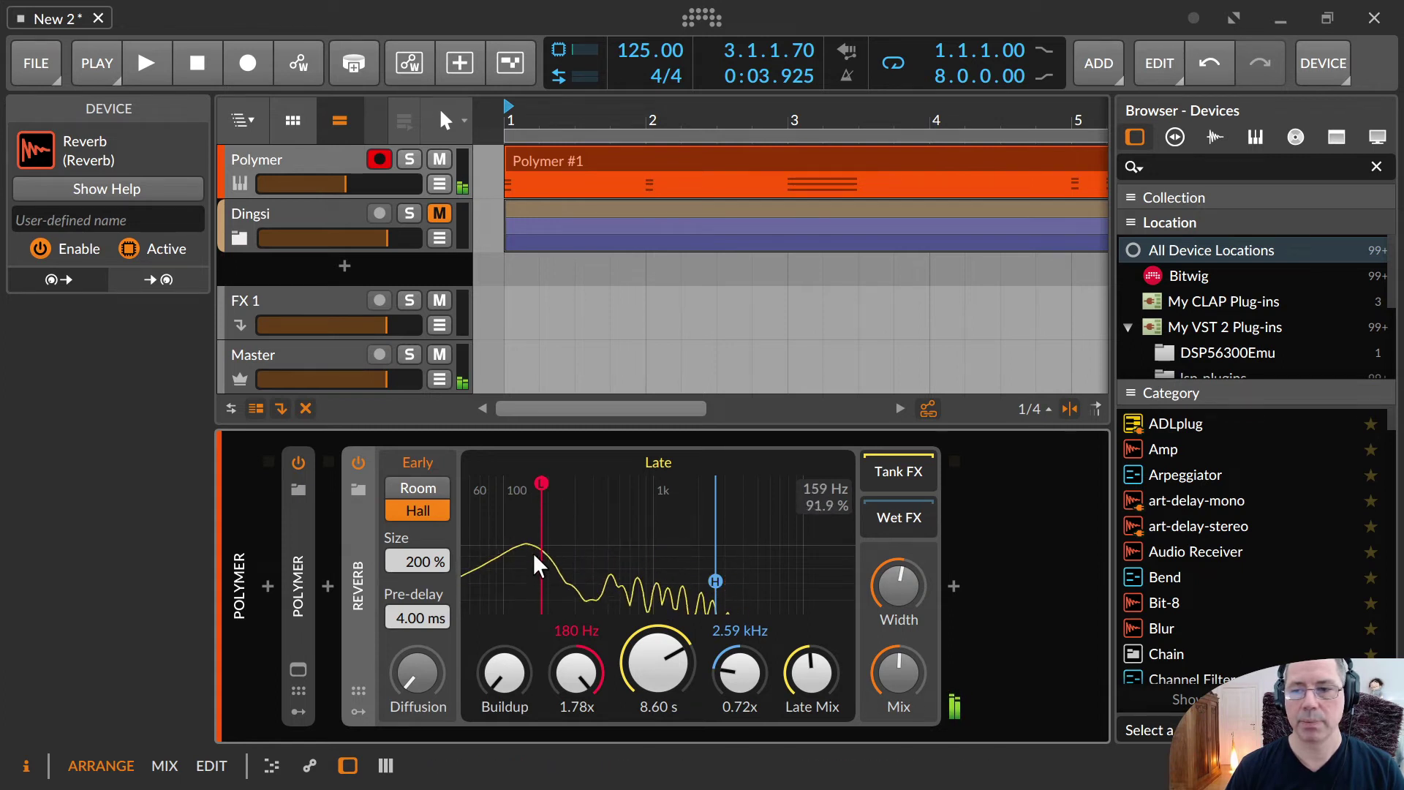
pyautogui.moveTo(501, 660); pyautogui.dragTo(502, 549)
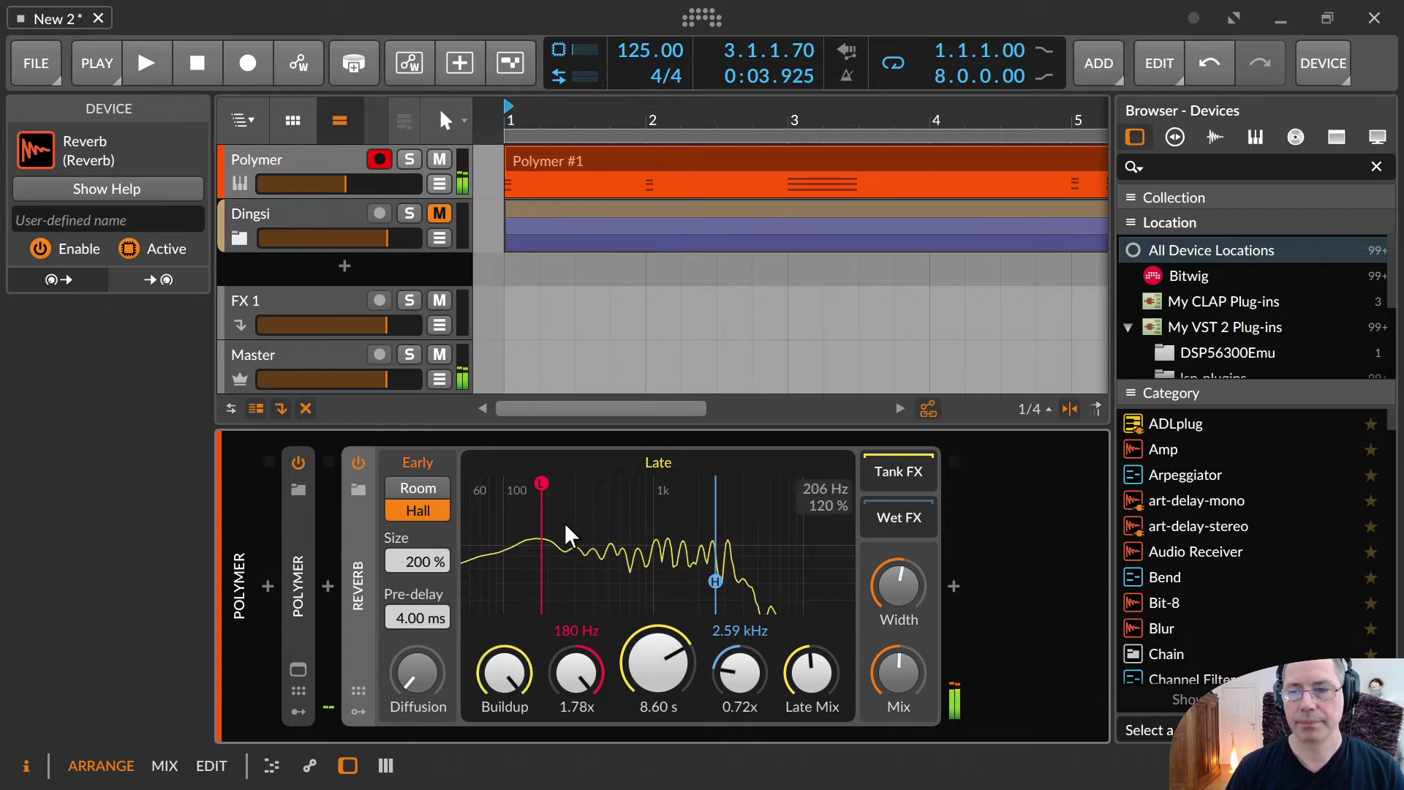
# Set the low band split to 210 Hz with factor 0.56x and the high band split to 2.48 kHz with factor 1.73x
pyautogui.moveTo(541, 484); pyautogui.dragTo(552, 600)
pyautogui.moveTo(716, 581); pyautogui.dragTo(681, 441)
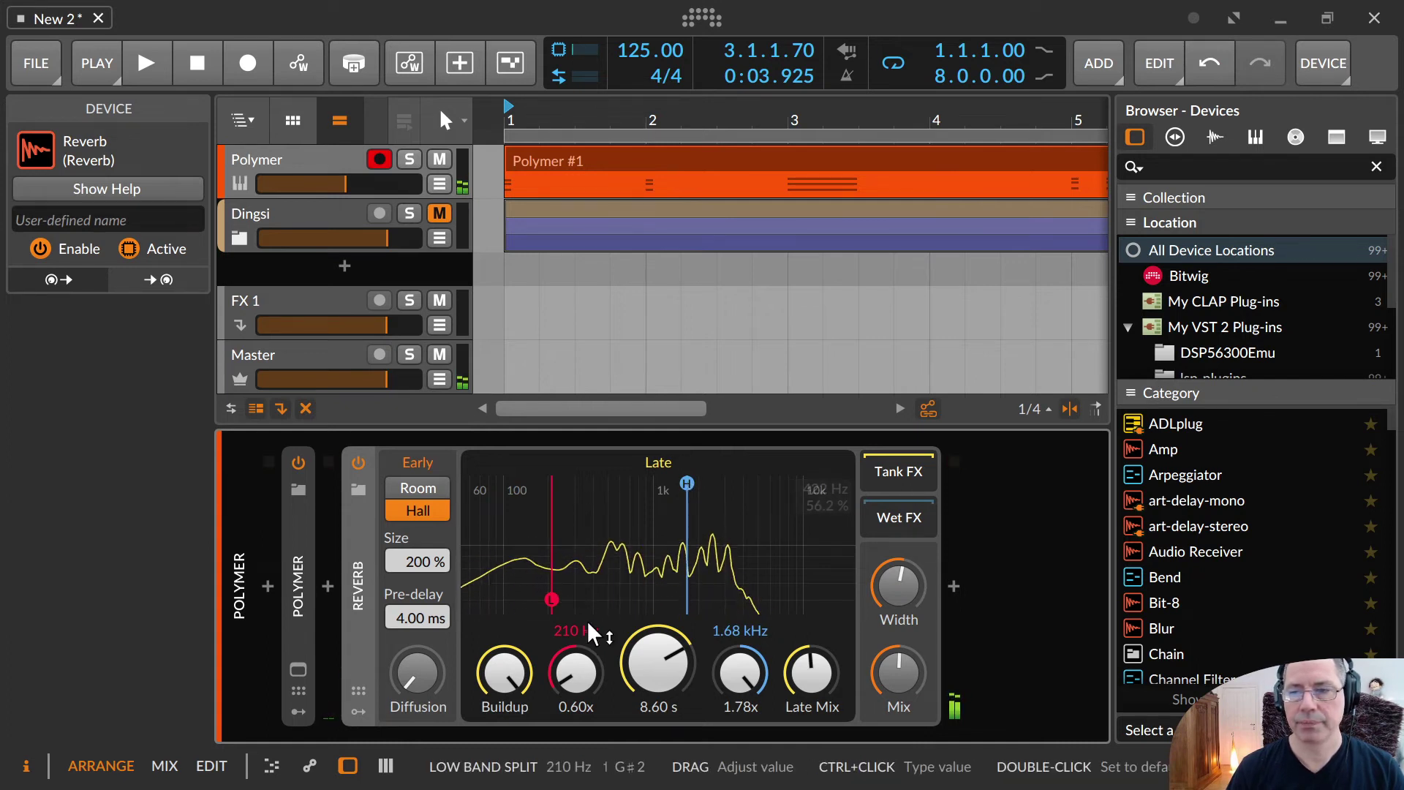
pyautogui.moveTo(571, 654); pyautogui.dragTo(571, 662)
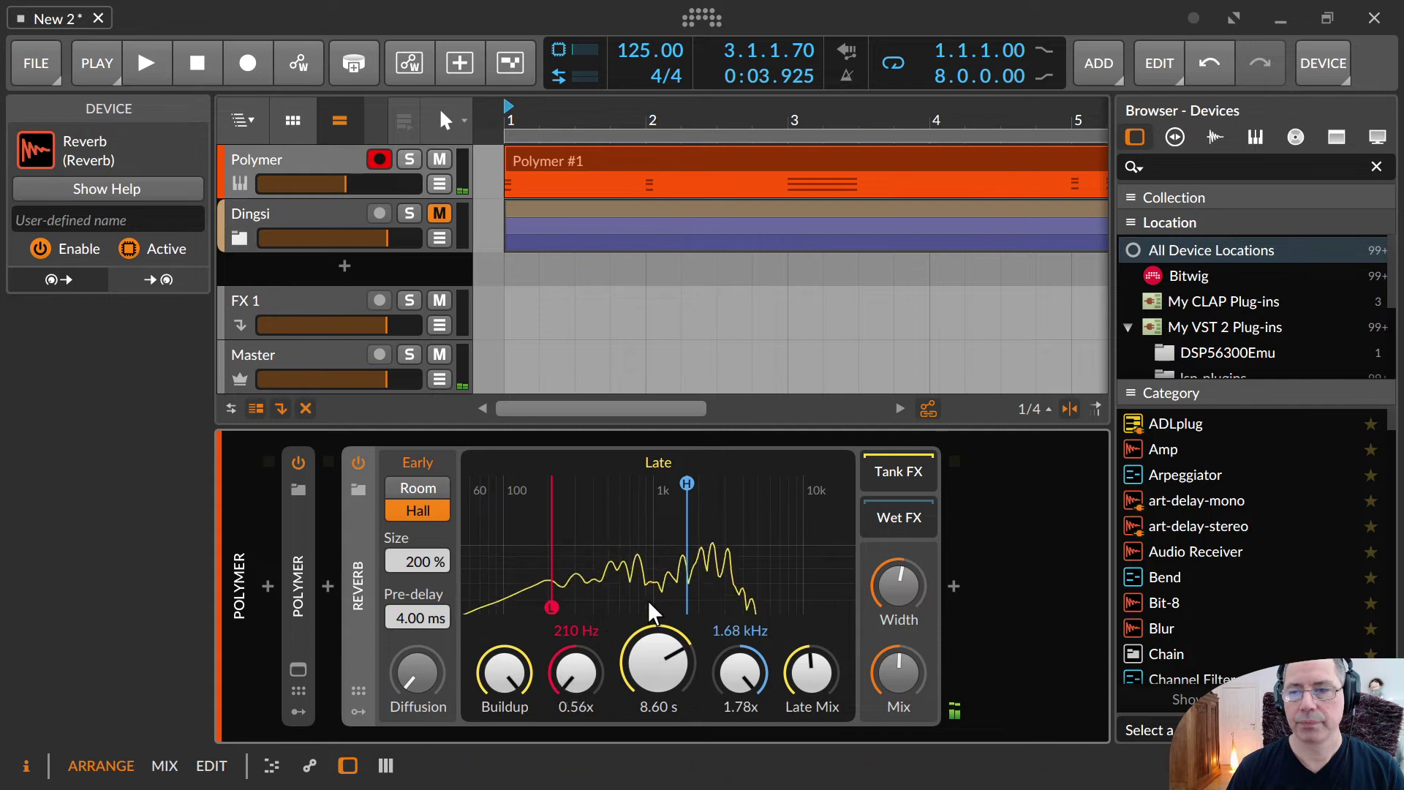
pyautogui.click(714, 488)
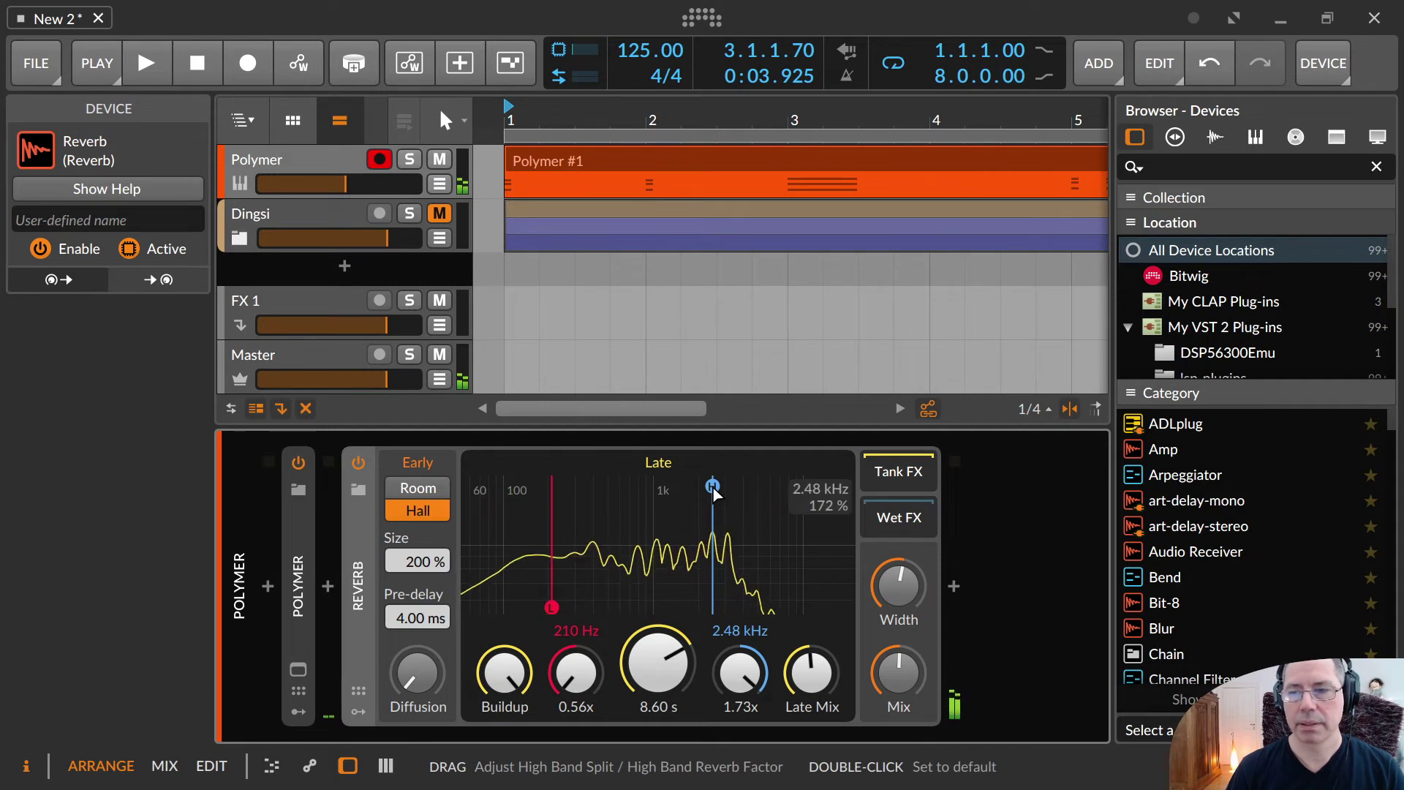
# Raise Late Mix to 100 % to hear the full late reverb, and bring it back to slightly below its midpoint
pyautogui.moveTo(812, 671); pyautogui.dragTo(811, 594)
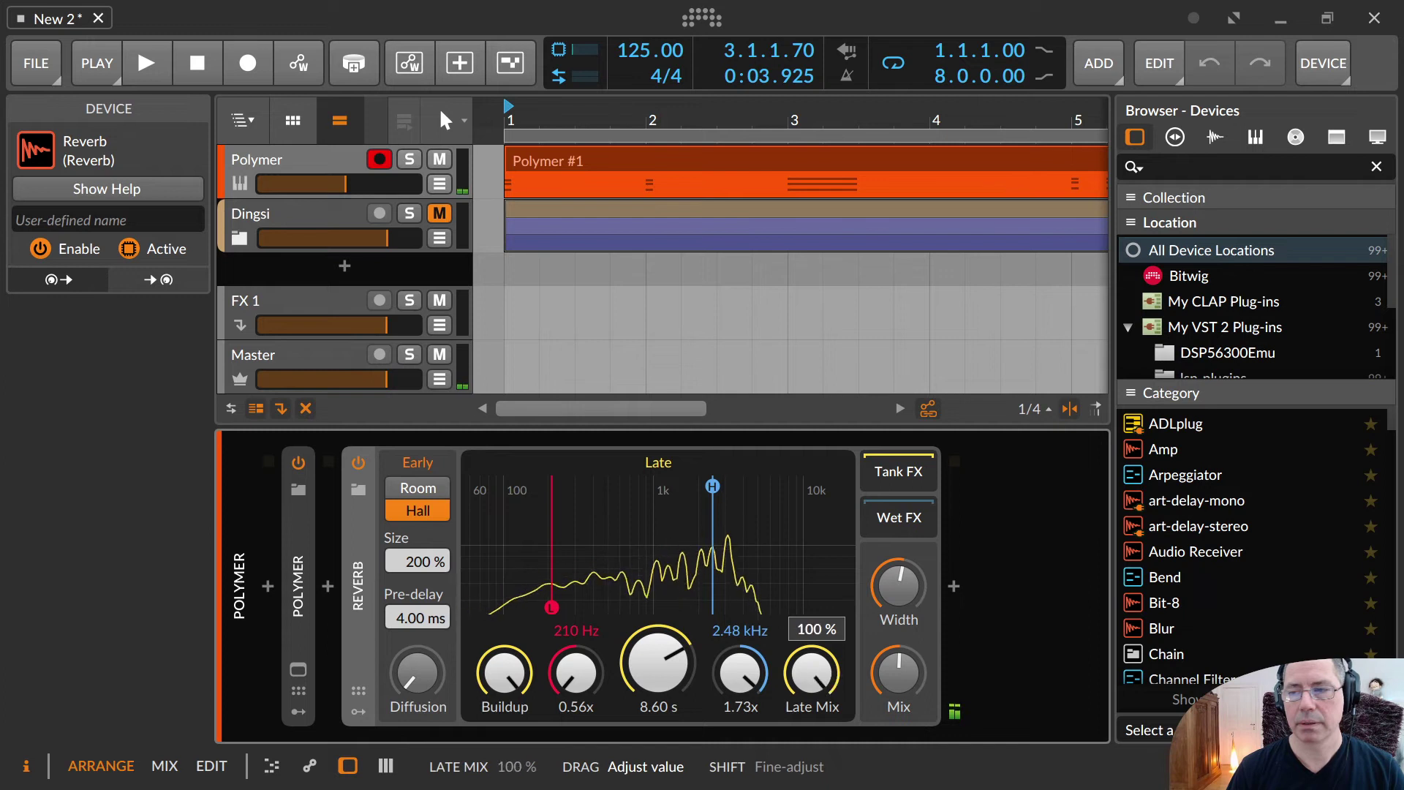
pyautogui.moveTo(826, 698); pyautogui.dragTo(826, 698)
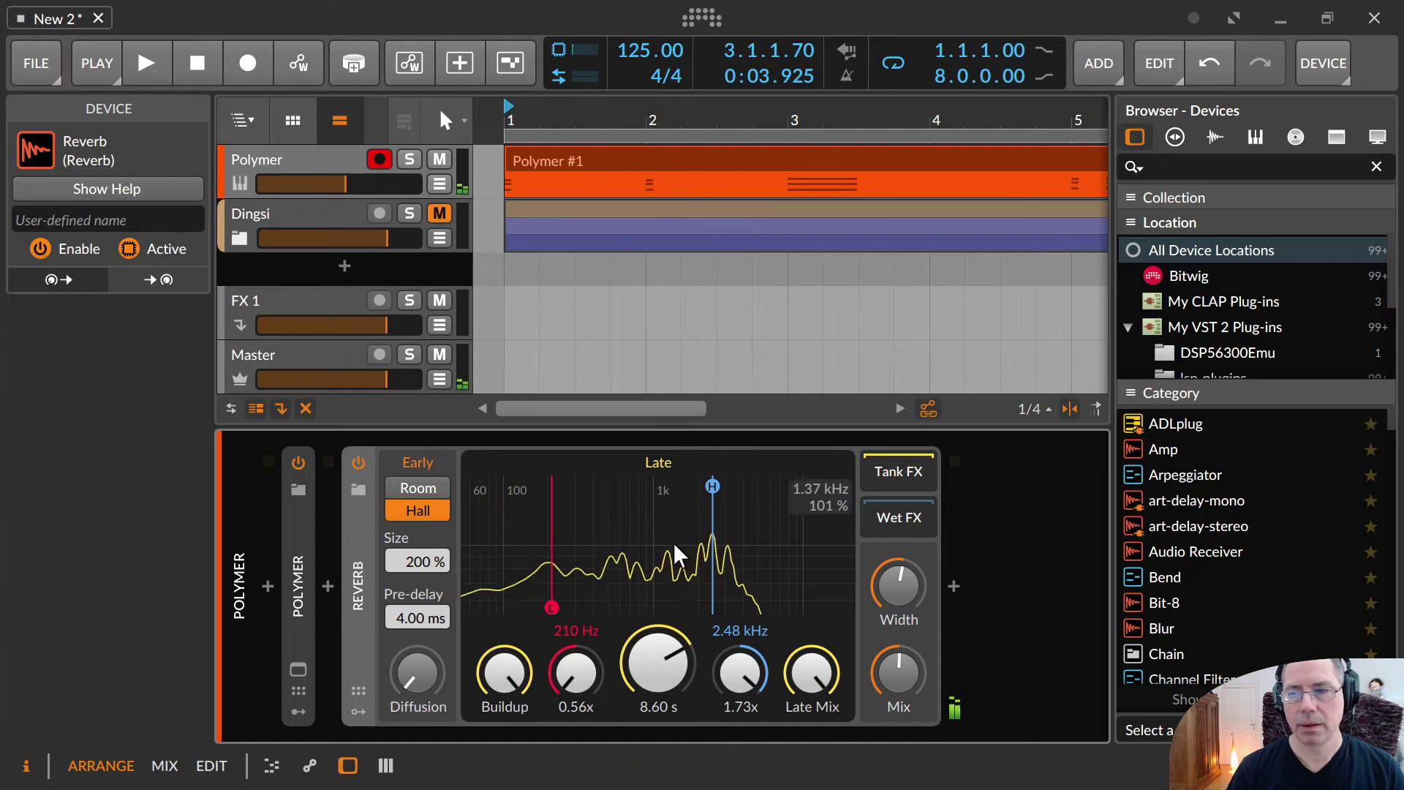
pyautogui.moveTo(807, 669)
pyautogui.mouseDown()
pyautogui.moveTo(808, 696)
pyautogui.moveTo(807, 678)
pyautogui.mouseUp()
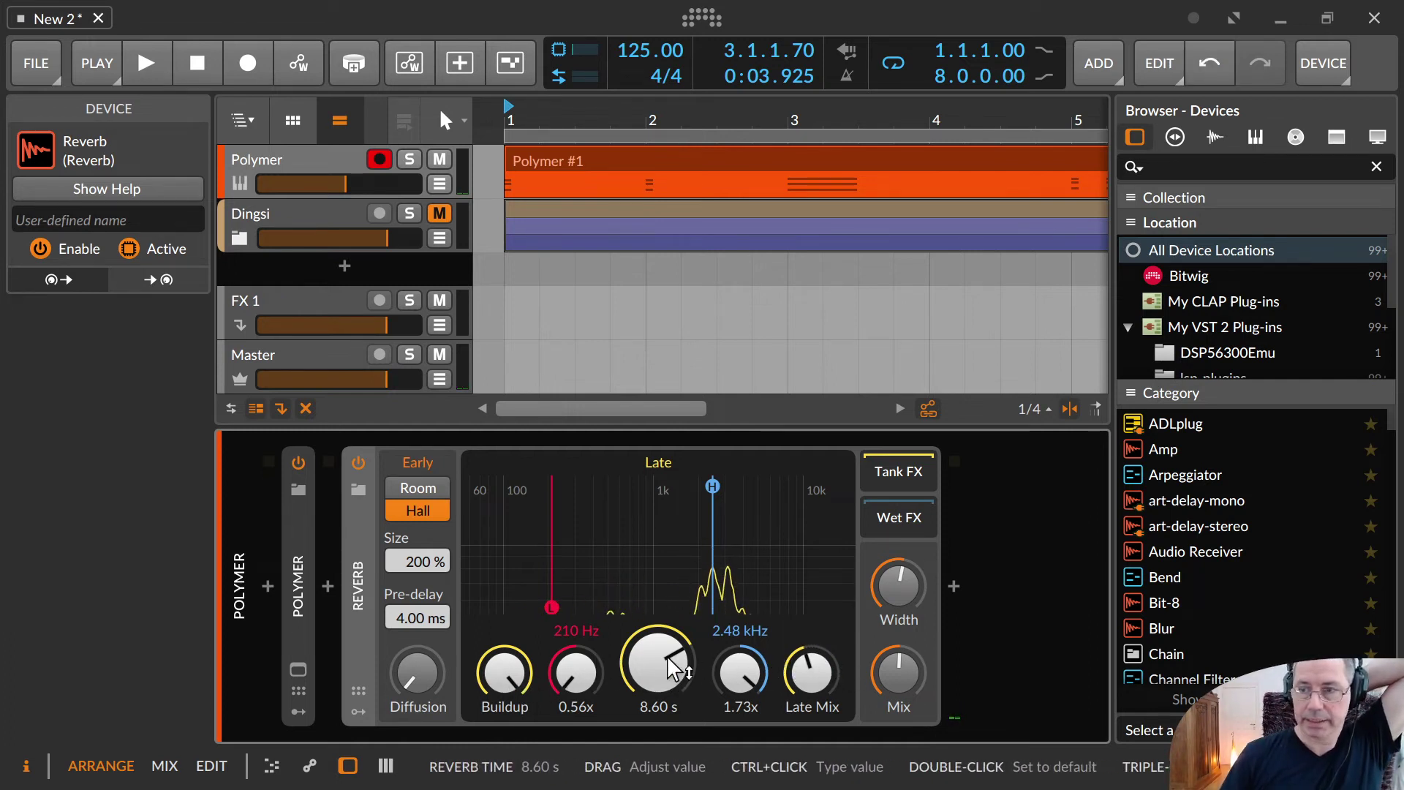
# Set the high band reverb factor to 0.56x and the reverb time to 7.06 s
pyautogui.moveTo(740, 671)
pyautogui.mouseDown()
pyautogui.moveTo(740, 709)
pyautogui.moveTo(740, 688)
pyautogui.mouseUp()
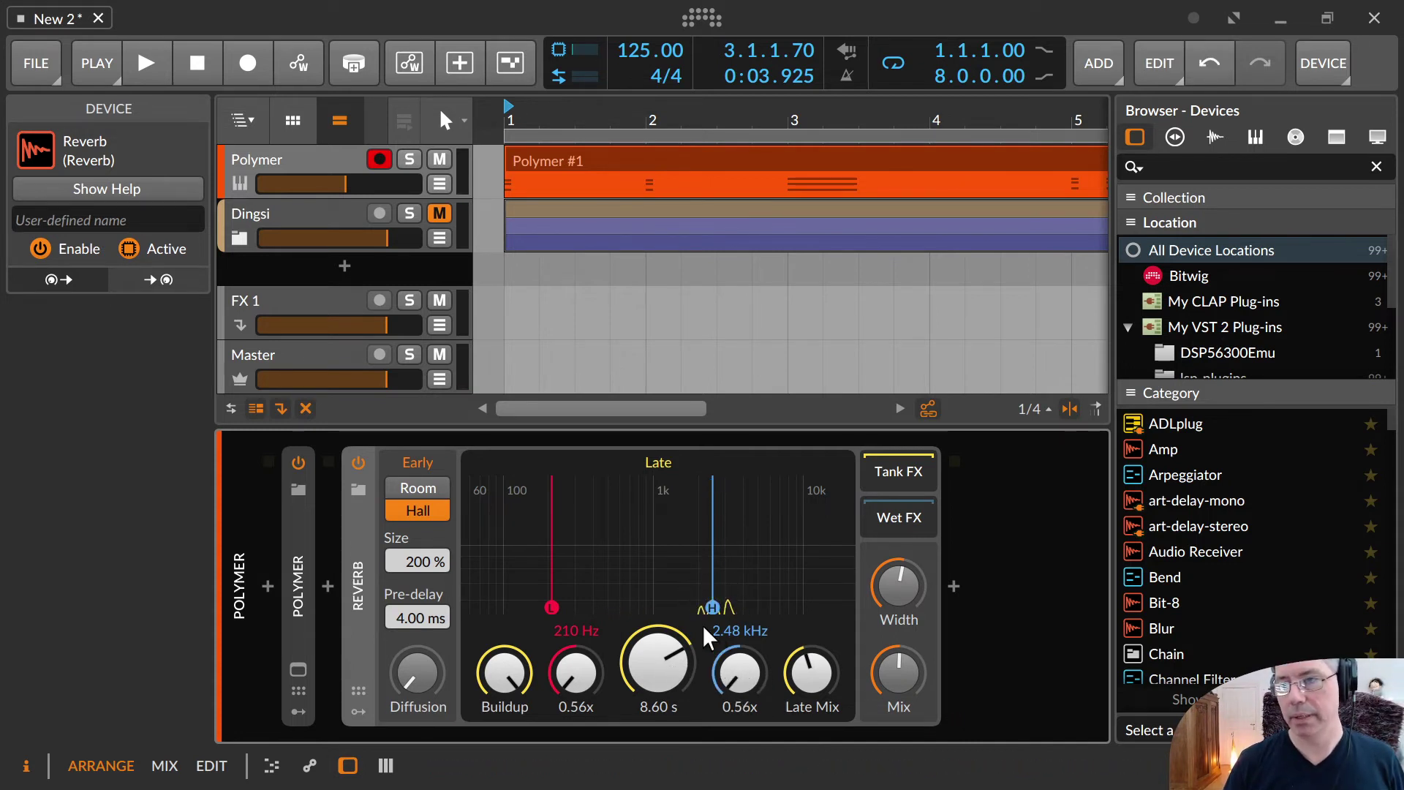
pyautogui.moveTo(659, 662); pyautogui.dragTo(658, 684)
pyautogui.moveTo(812, 671); pyautogui.dragTo(812, 675)
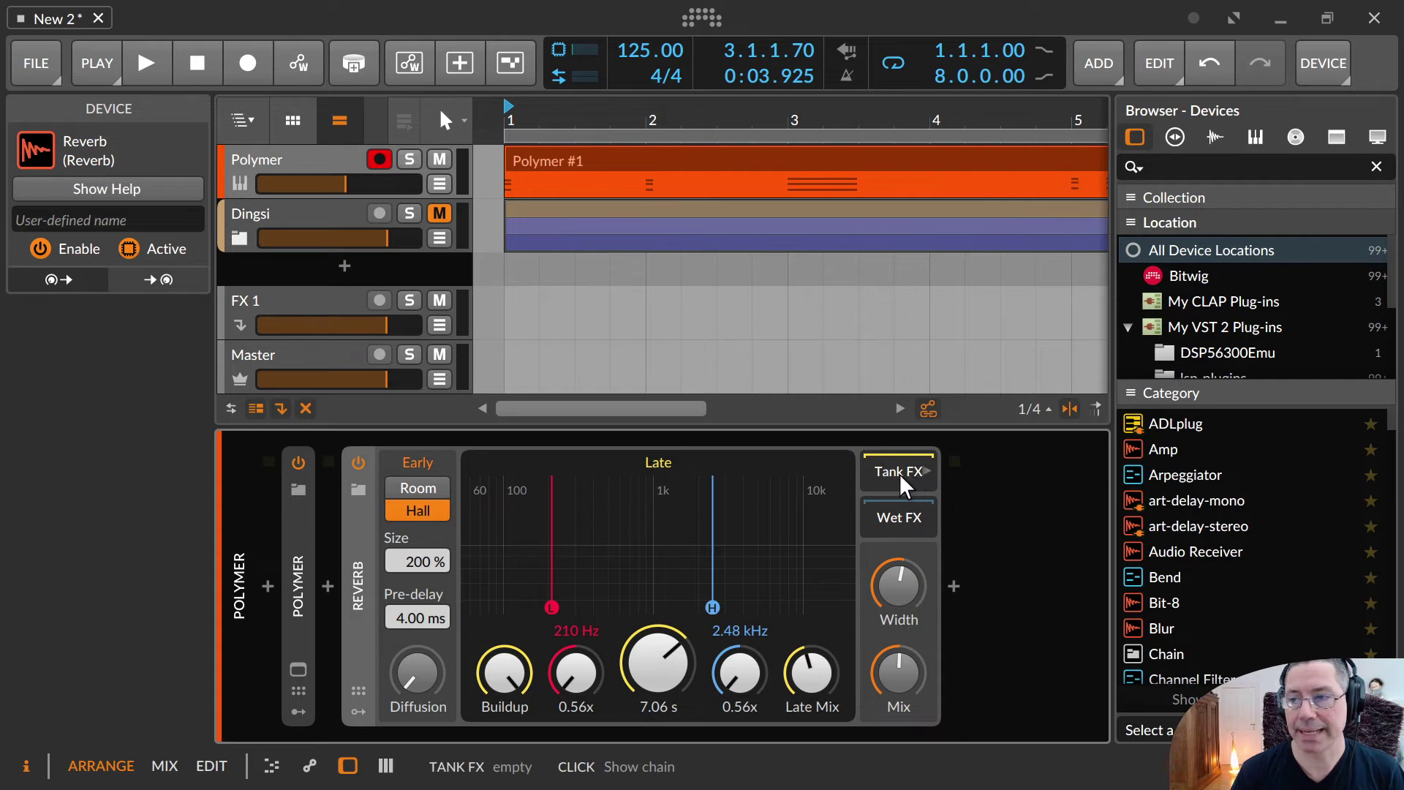
# Hide the device inspector and insert a Chorus in the Reverb's Tank FX chain
pyautogui.click(27, 766)
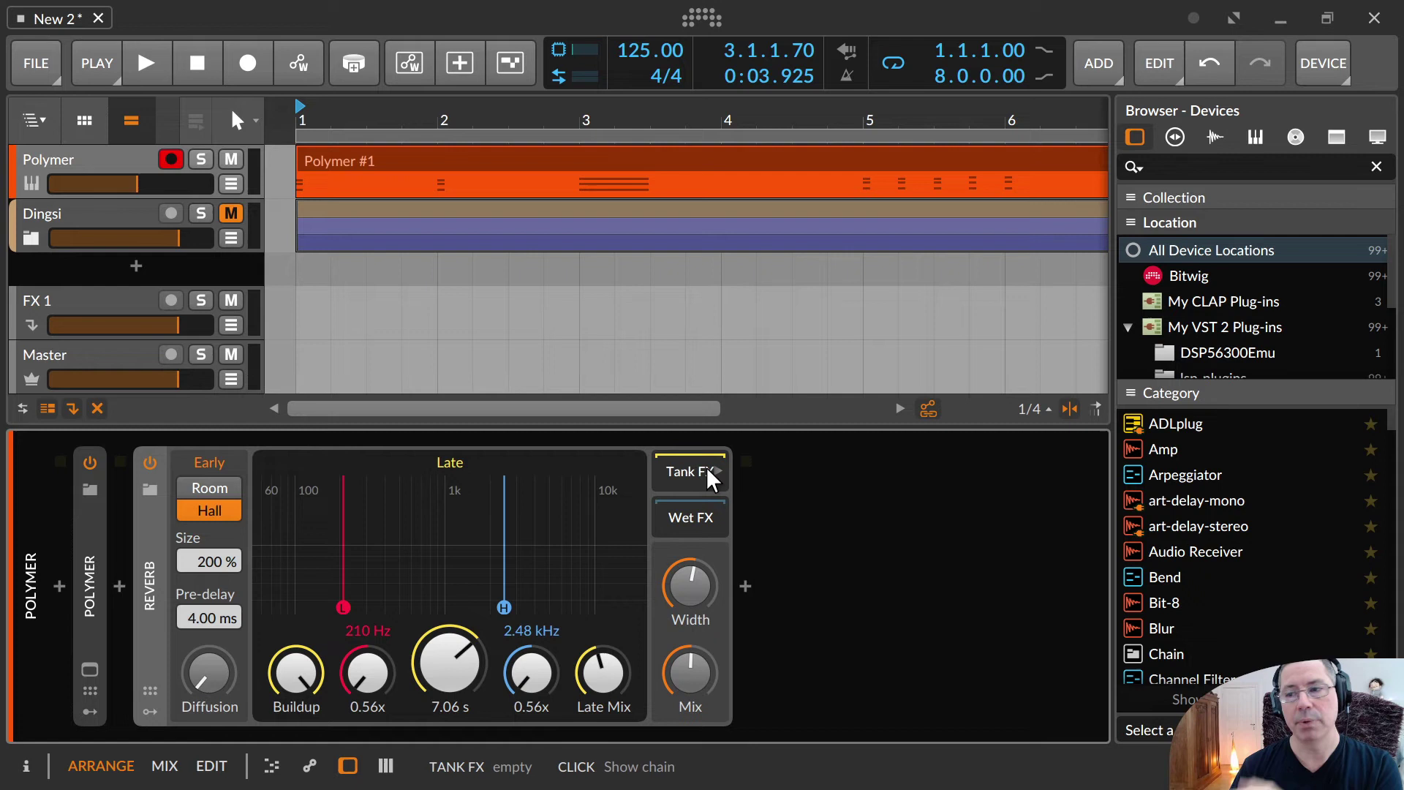
pyautogui.click(739, 580)
pyautogui.write('char')
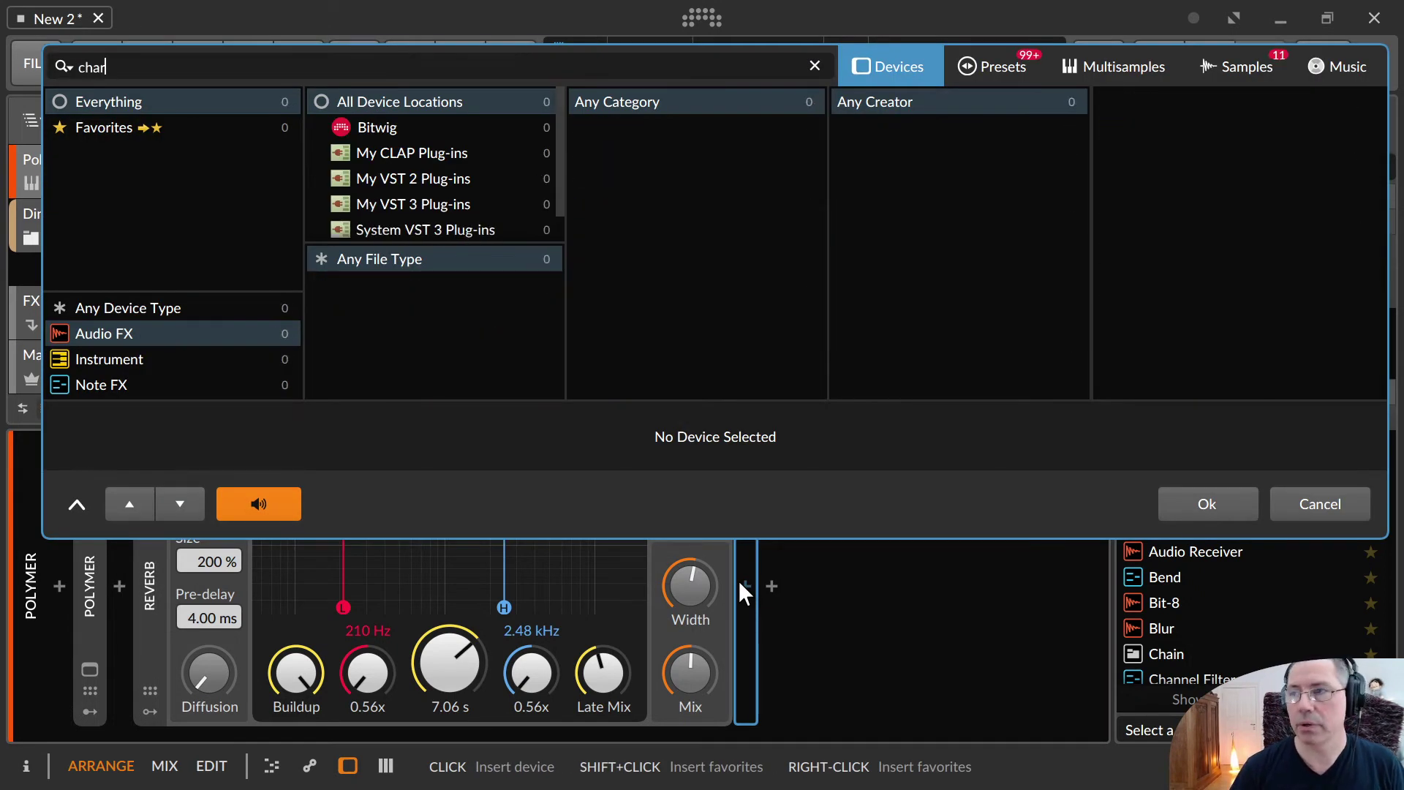
pyautogui.press('BackSpace')
pyautogui.write('o')
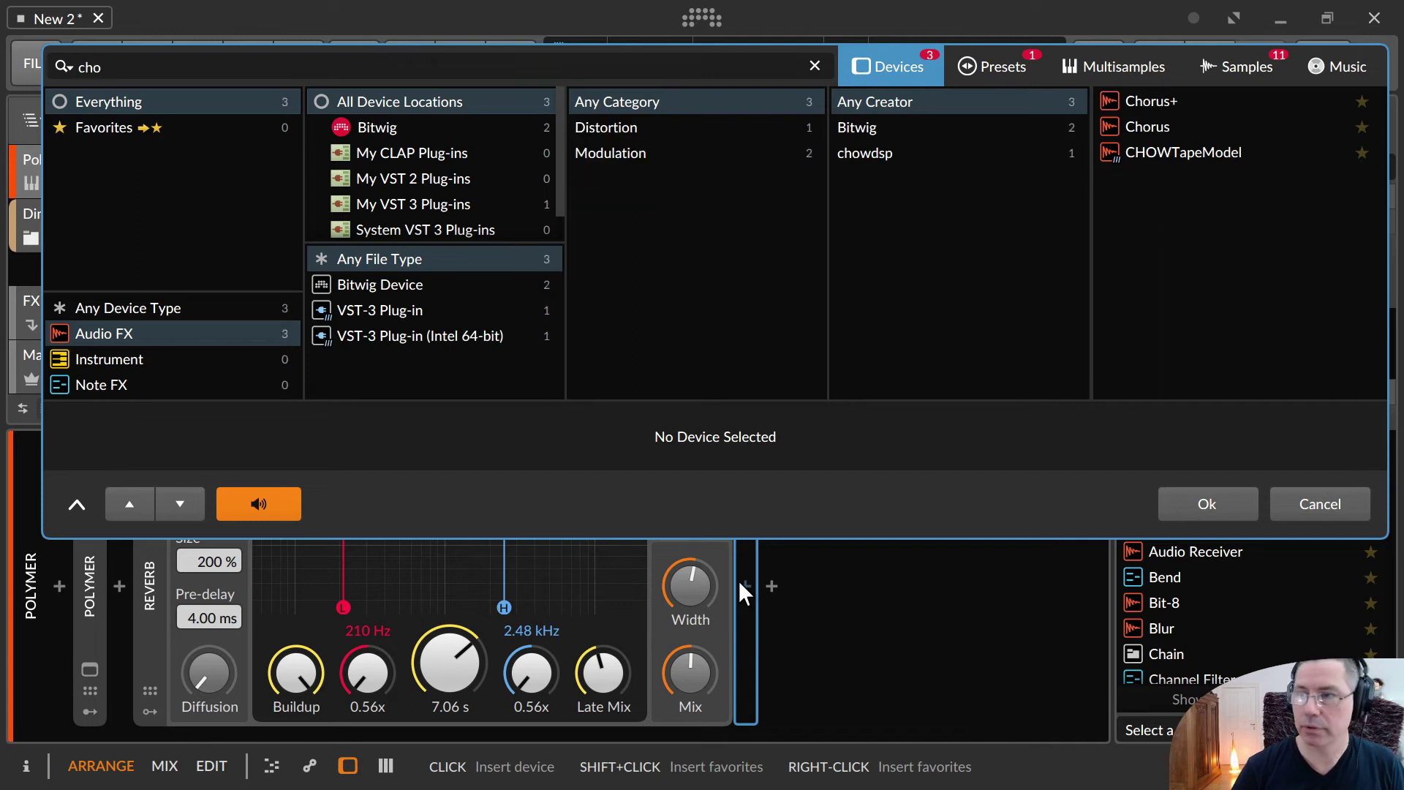
pyautogui.press('Return')
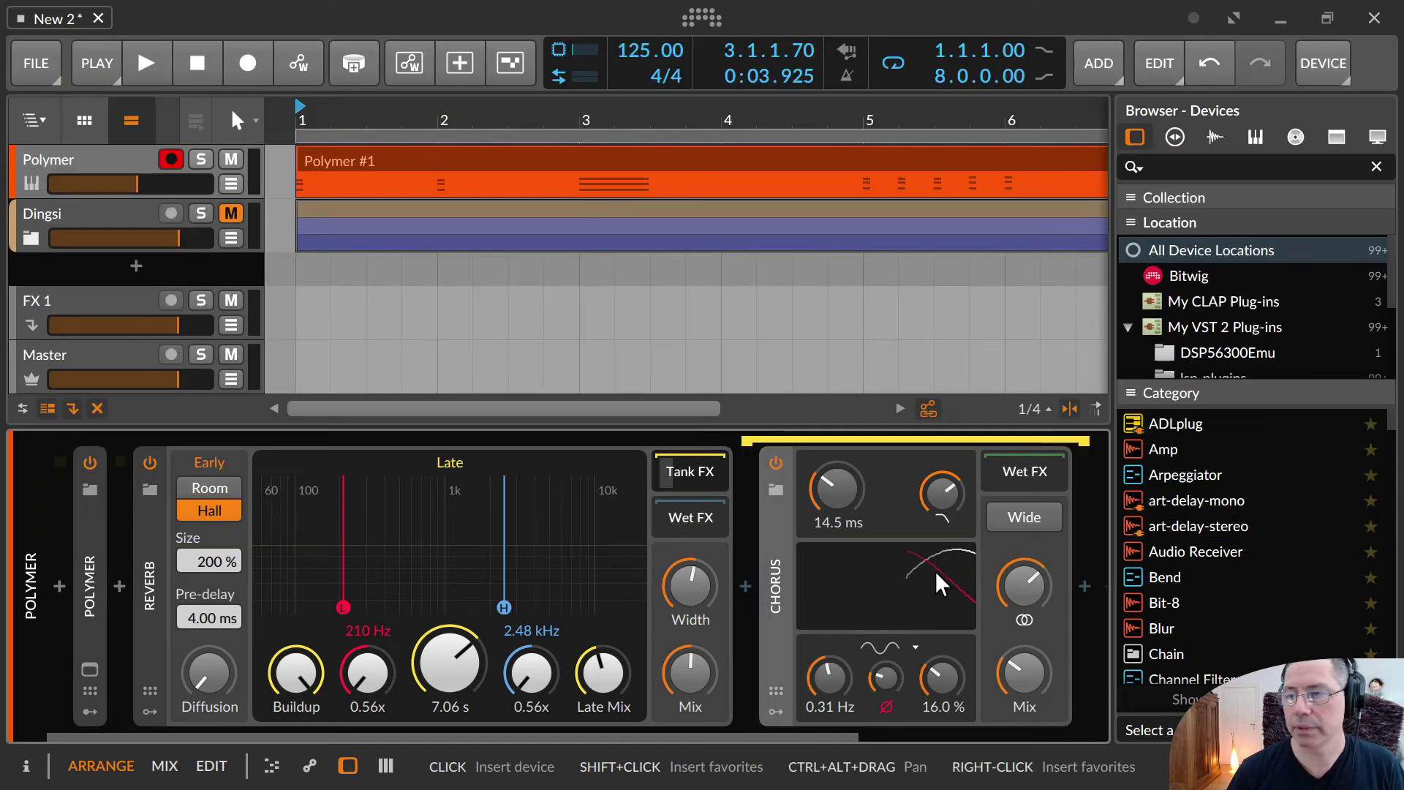
# Set the Chorus to 18.1 ms delay, 1.77 Hz rate, 24.3 % depth and about 41 % right phase offset, with Mix at minimum
pyautogui.moveTo(1016, 661); pyautogui.dragTo(946, 675)
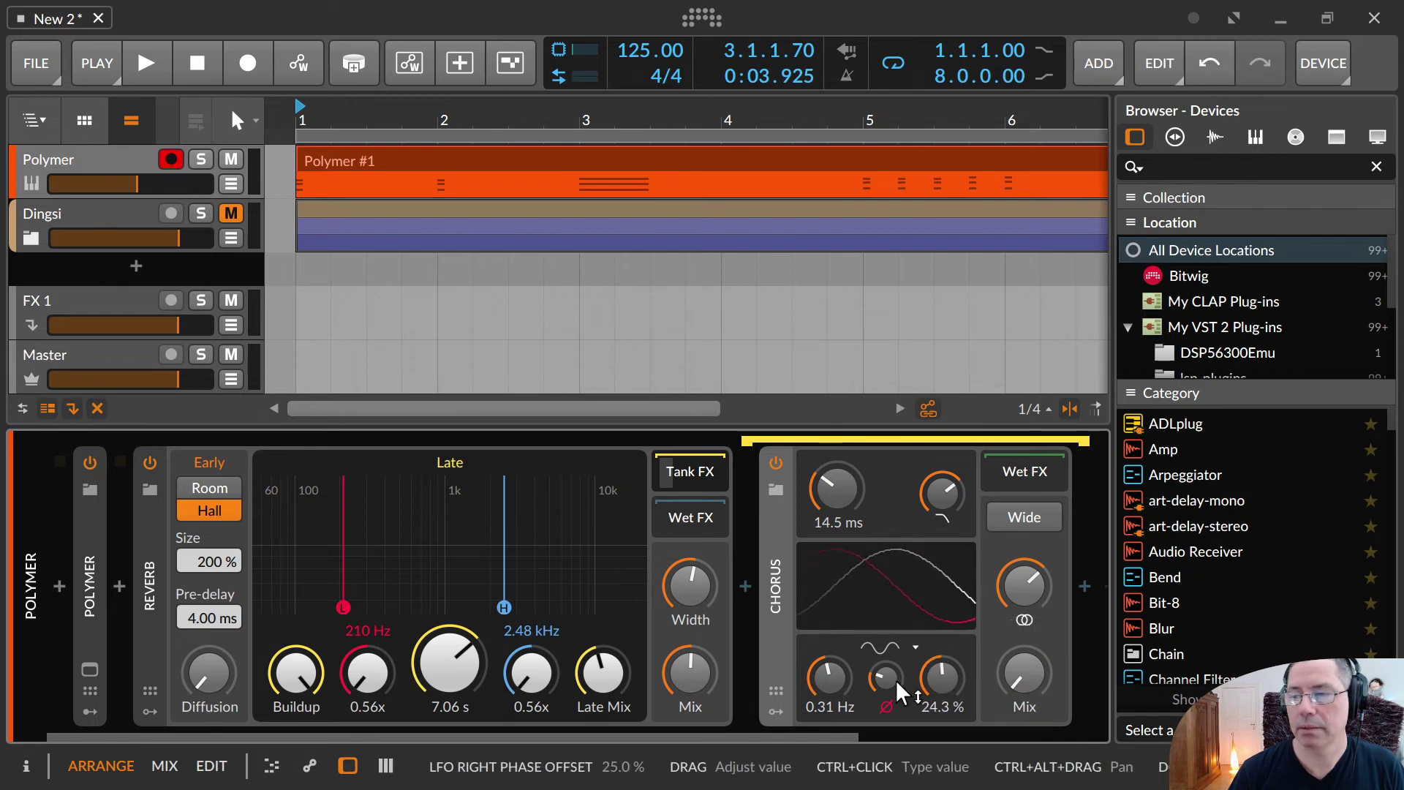
pyautogui.moveTo(841, 679); pyautogui.dragTo(841, 689)
pyautogui.moveTo(843, 514); pyautogui.dragTo(842, 503)
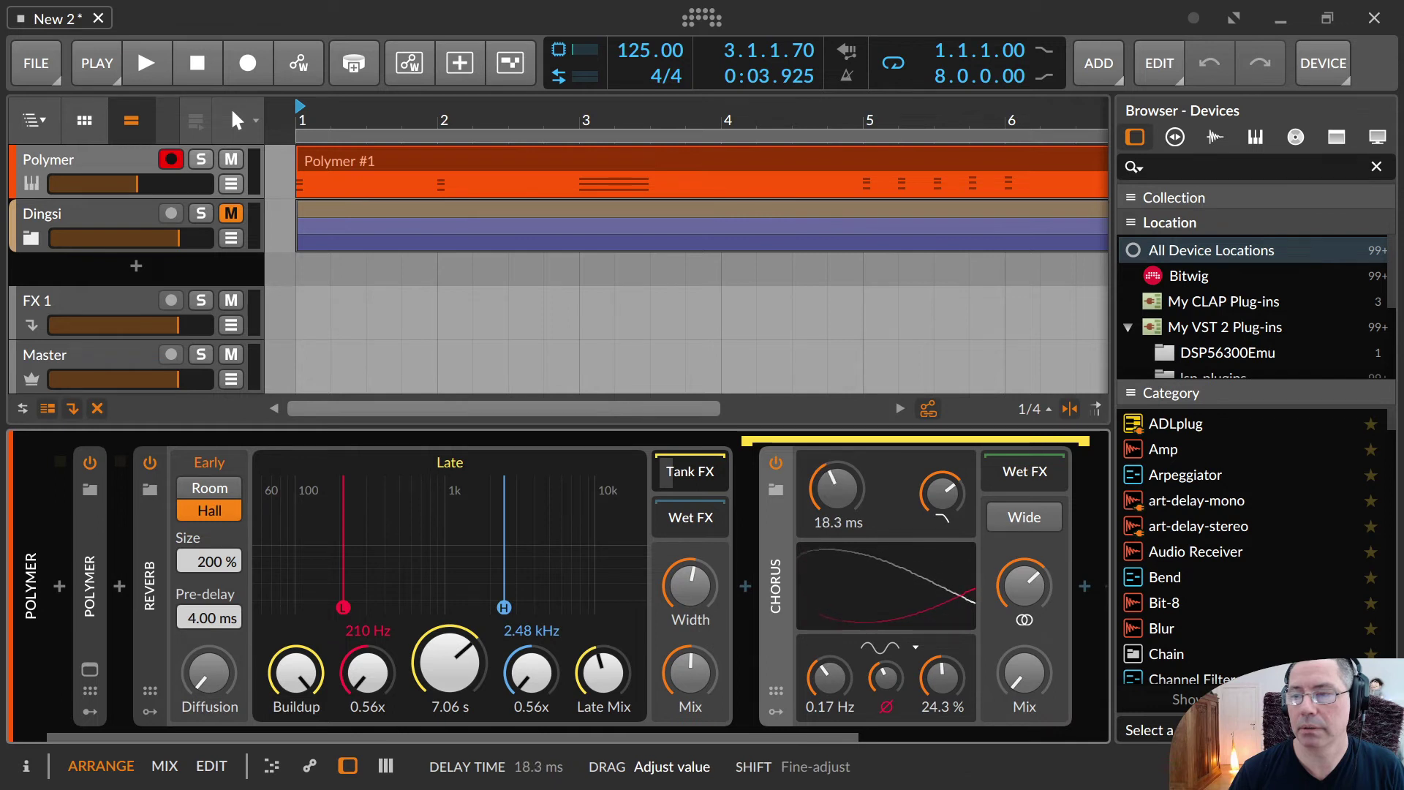
pyautogui.moveTo(830, 678); pyautogui.dragTo(830, 688)
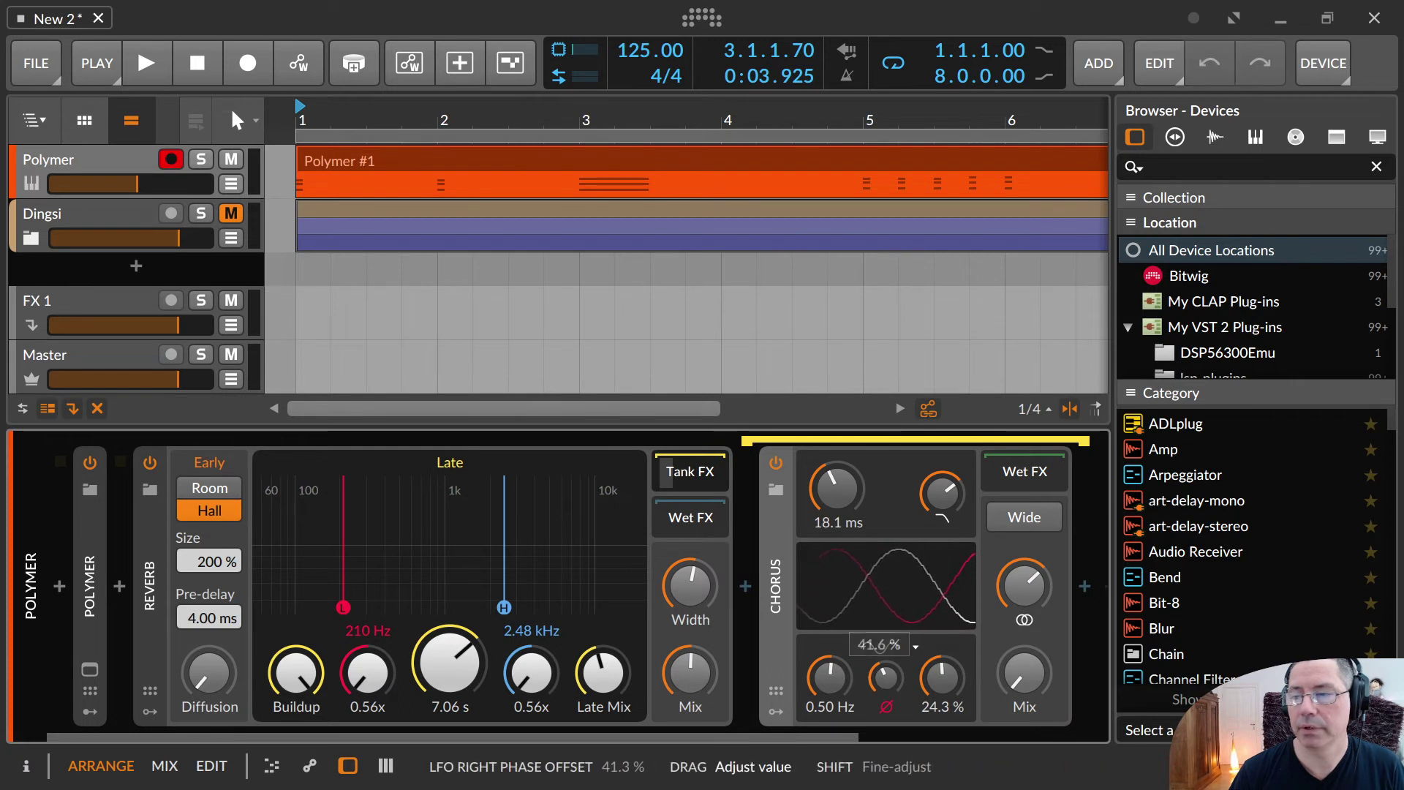
pyautogui.moveTo(841, 675); pyautogui.dragTo(840, 647)
pyautogui.moveTo(817, 694); pyautogui.dragTo(816, 686)
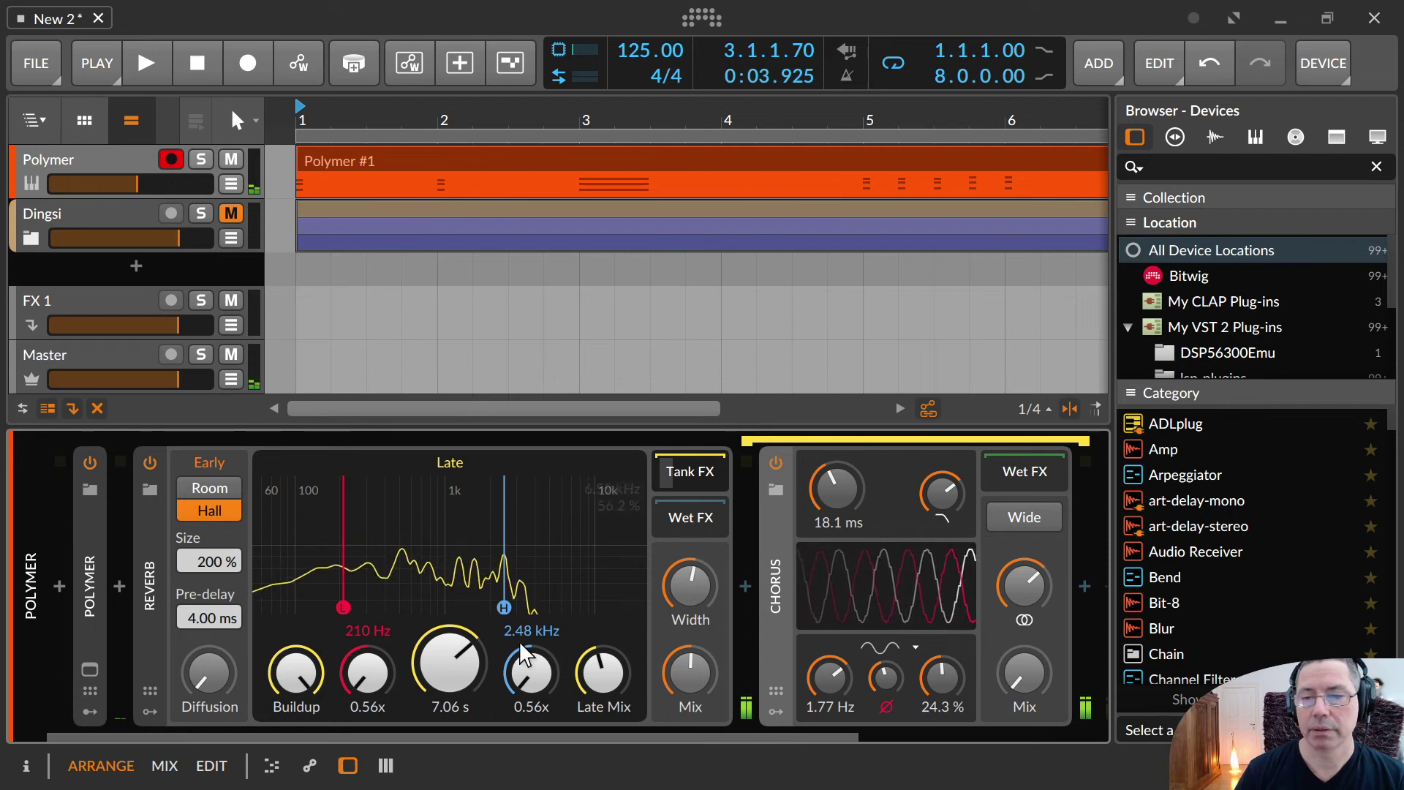
# Set the reverb time to 9.55 s, raise Late Mix and the Chorus Mix to maximum, and slow the Chorus rate to 0.36 Hz
pyautogui.moveTo(450, 662); pyautogui.dragTo(450, 625)
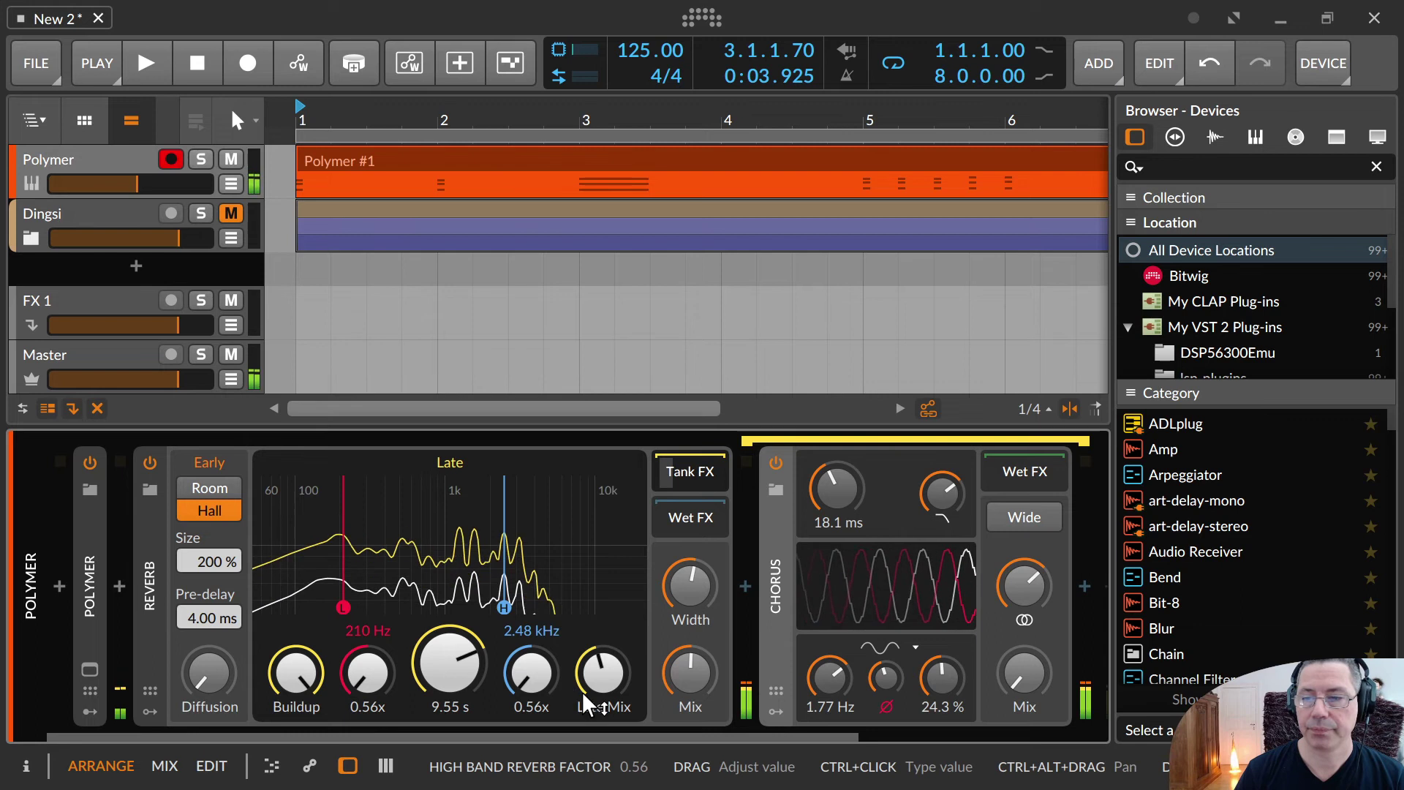
pyautogui.moveTo(600, 692); pyautogui.dragTo(599, 677)
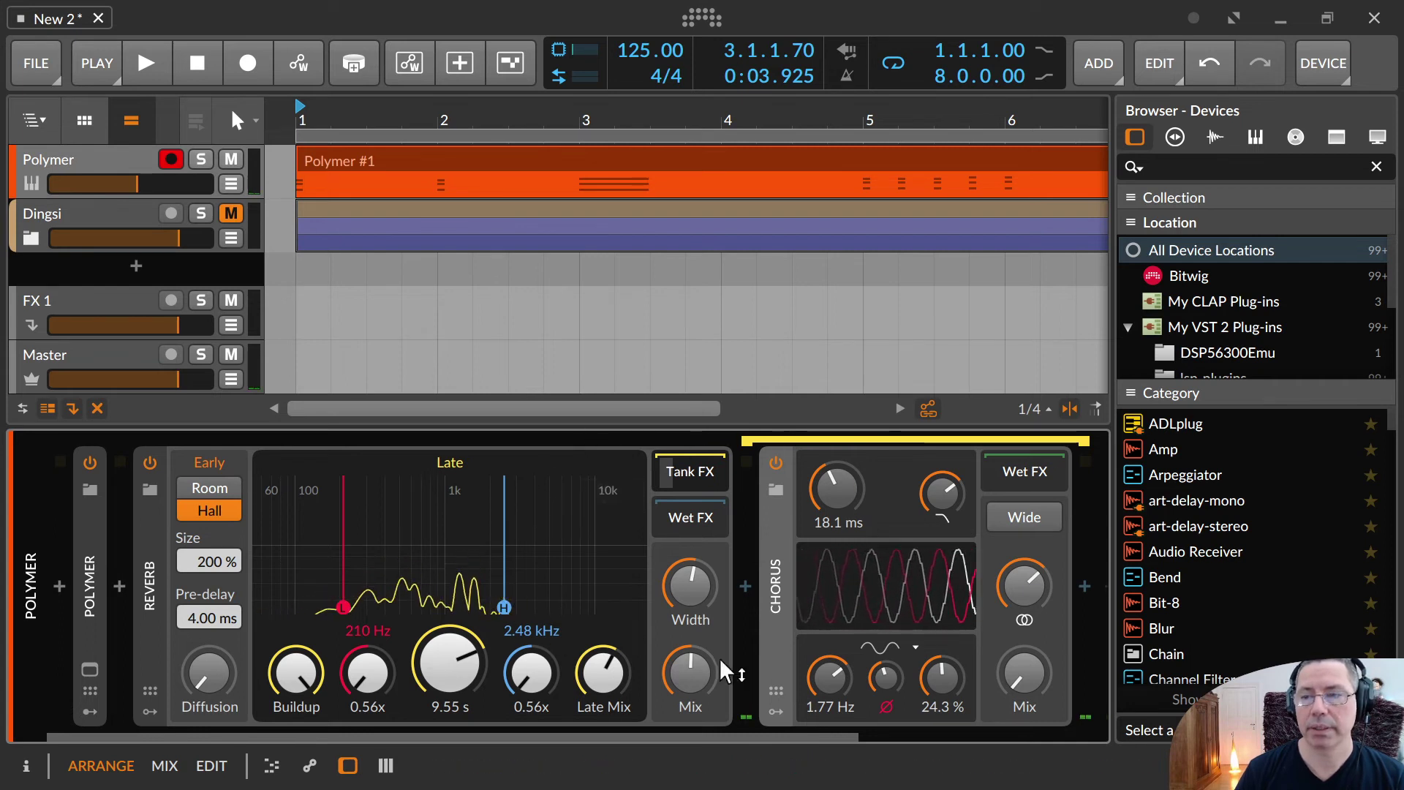
pyautogui.moveTo(1037, 690); pyautogui.dragTo(1037, 566)
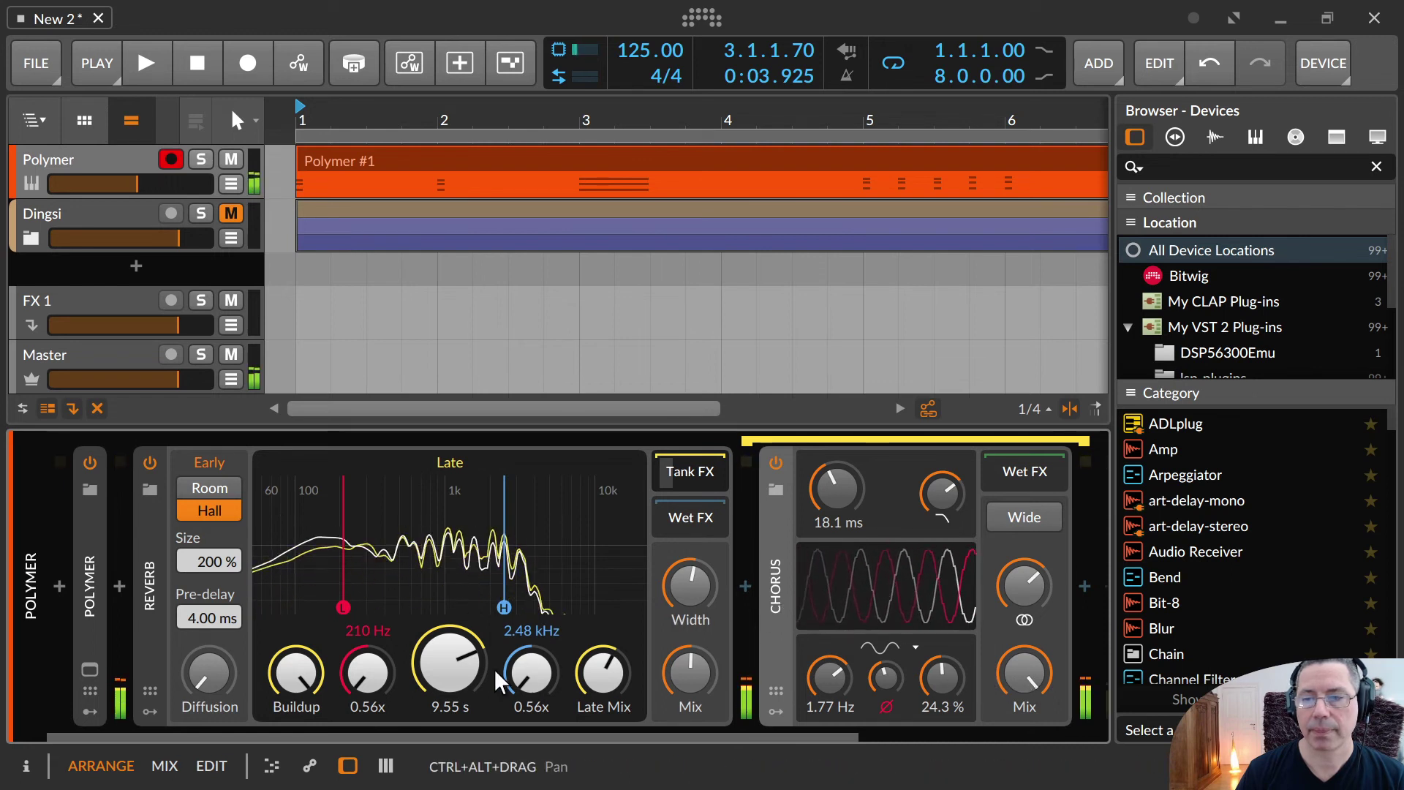
pyautogui.moveTo(618, 677); pyautogui.dragTo(618, 674)
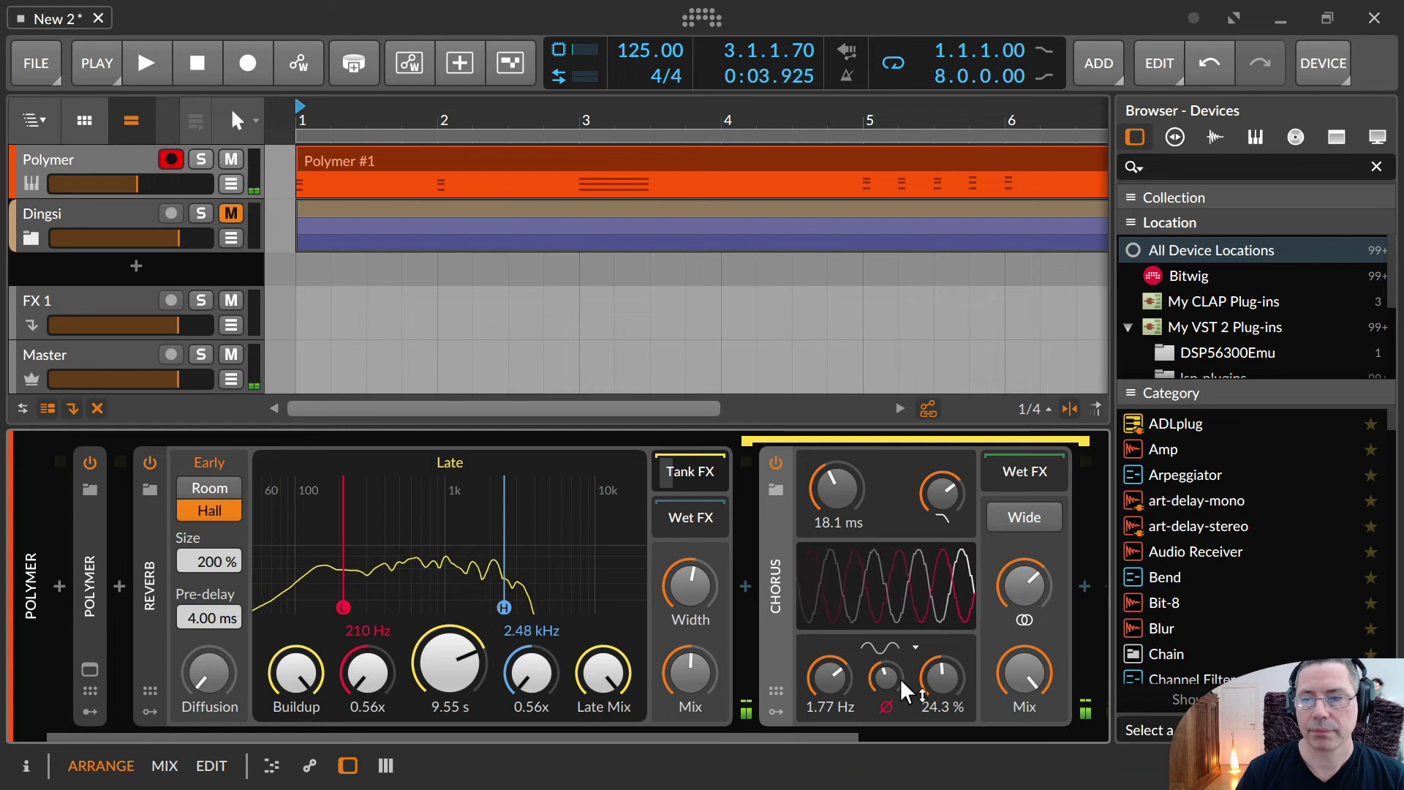
pyautogui.moveTo(830, 677); pyautogui.dragTo(1018, 610)
# Insert a Pitch Shifter after the Chorus in the Tank FX chain
pyautogui.click(1031, 586)
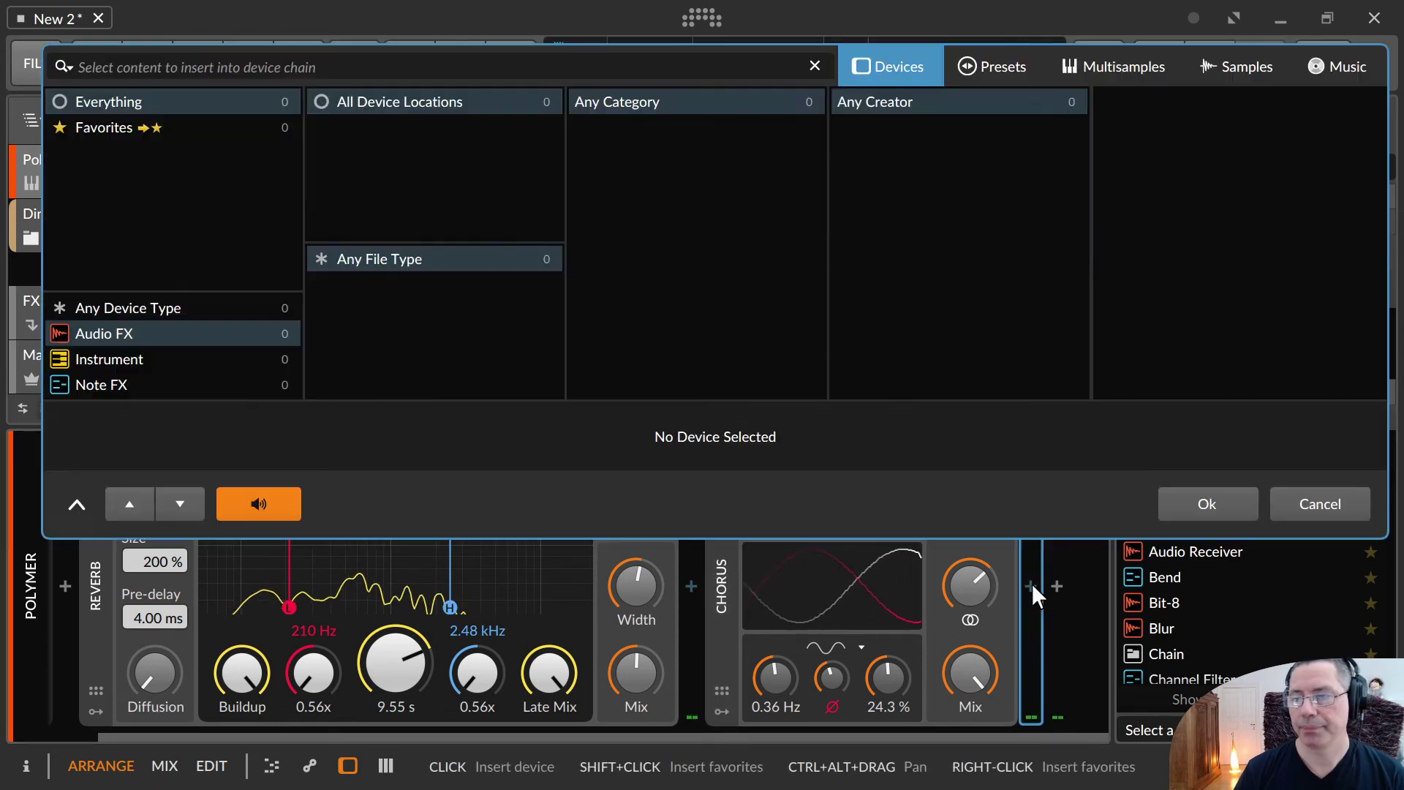
pyautogui.write('pitc')
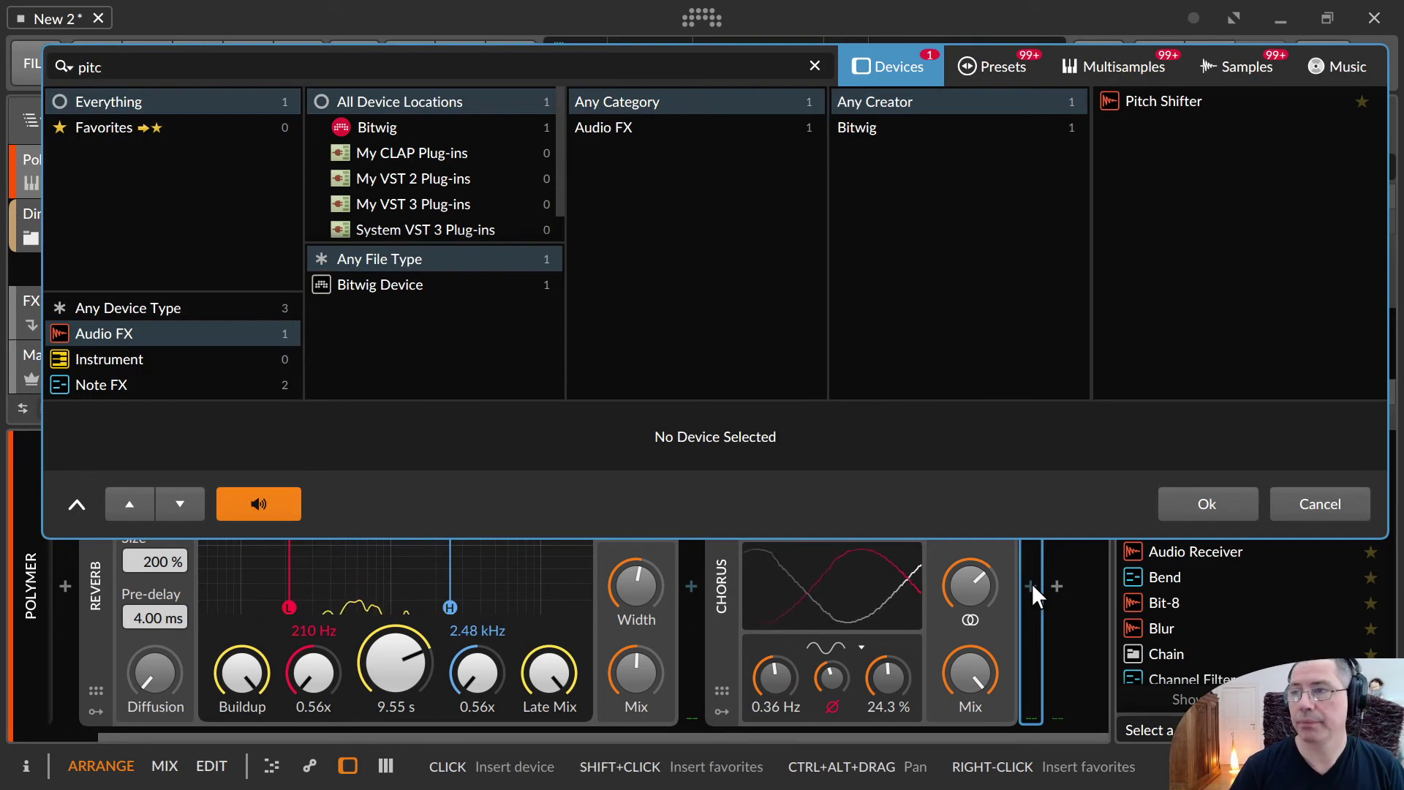
pyautogui.press('Down')
pyautogui.press('Return')
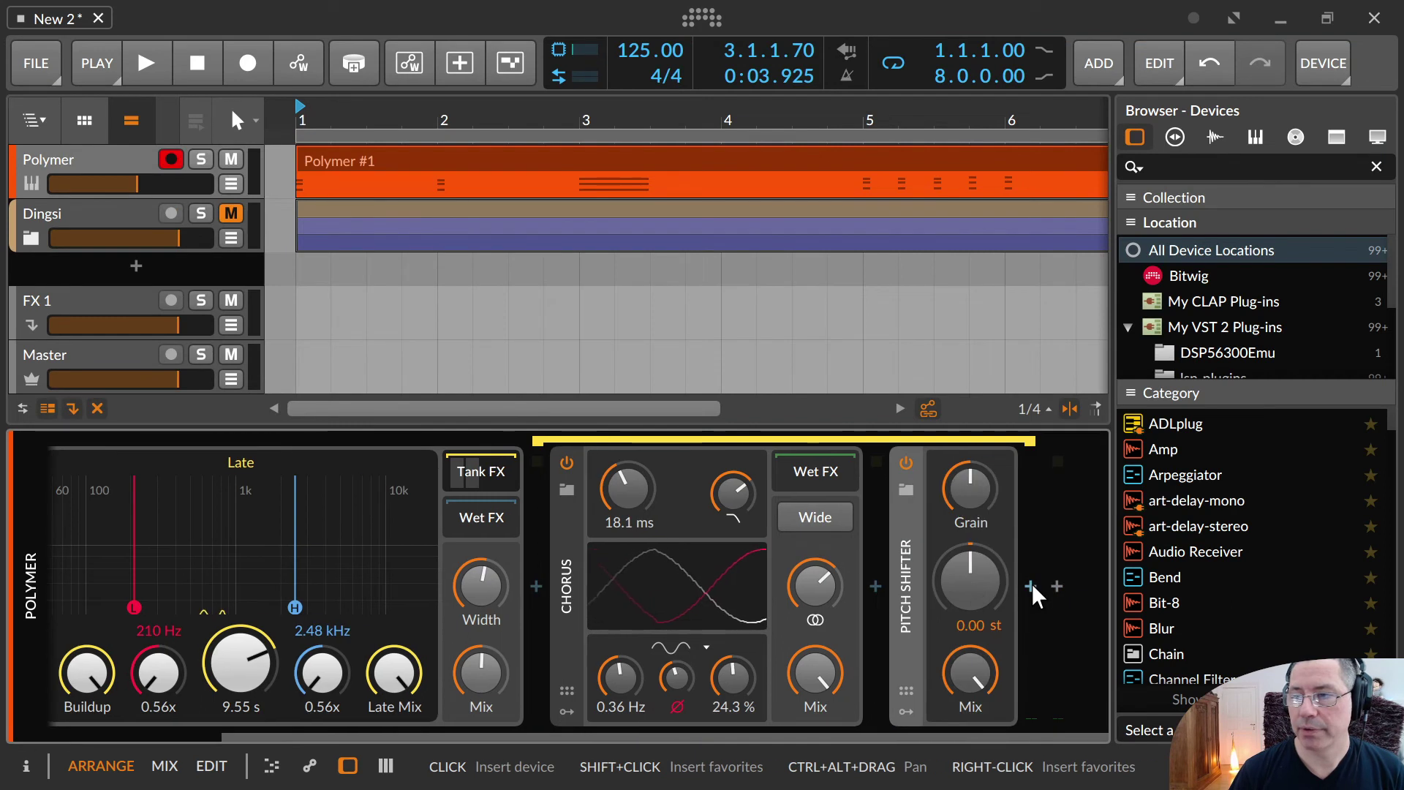
# Try Pitch Shifter amounts of 0.12 st and 1.34 st in the reverb tank, and delete the Pitch Shifter
pyautogui.moveTo(983, 585); pyautogui.dragTo(985, 586)
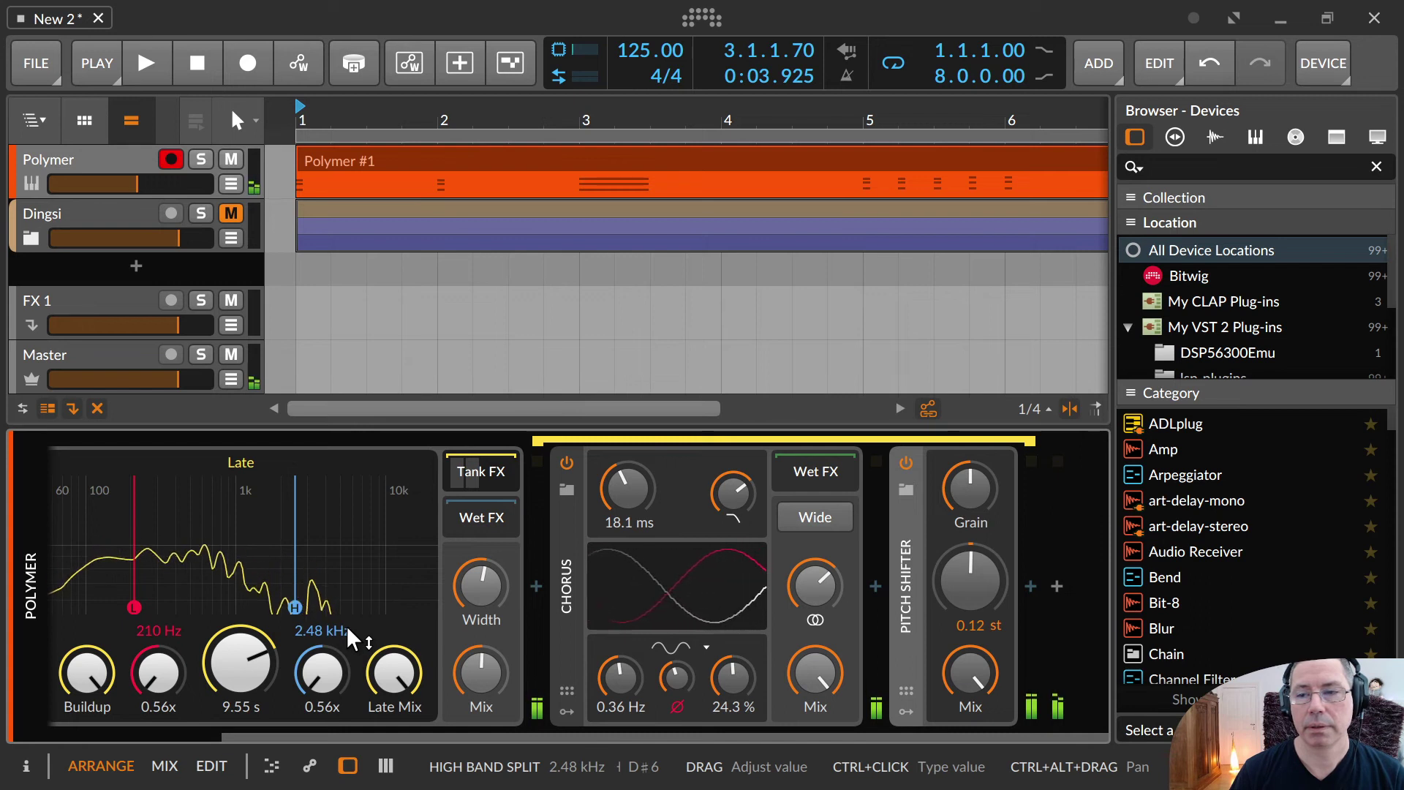
pyautogui.moveTo(973, 577); pyautogui.dragTo(976, 582)
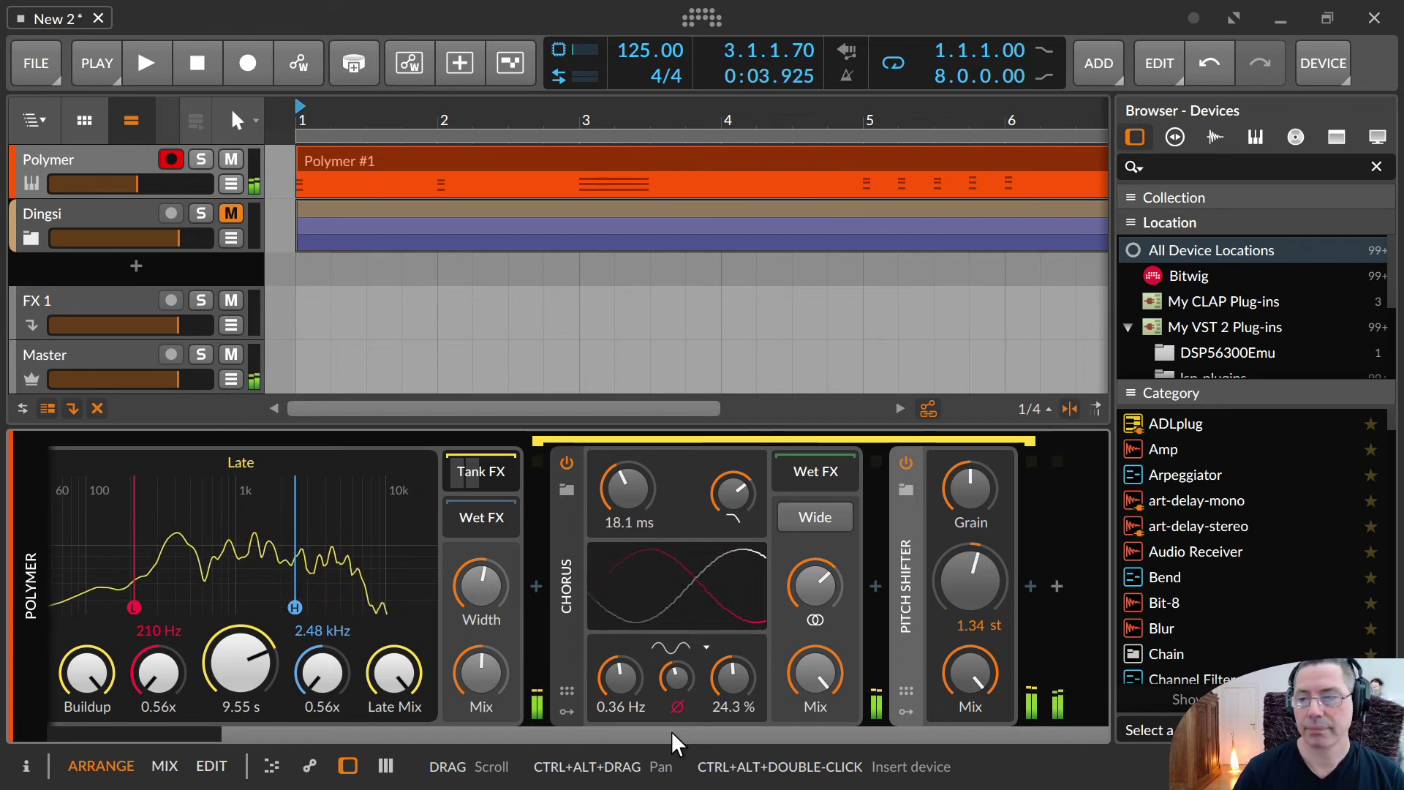
pyautogui.moveTo(967, 602); pyautogui.dragTo(967, 630)
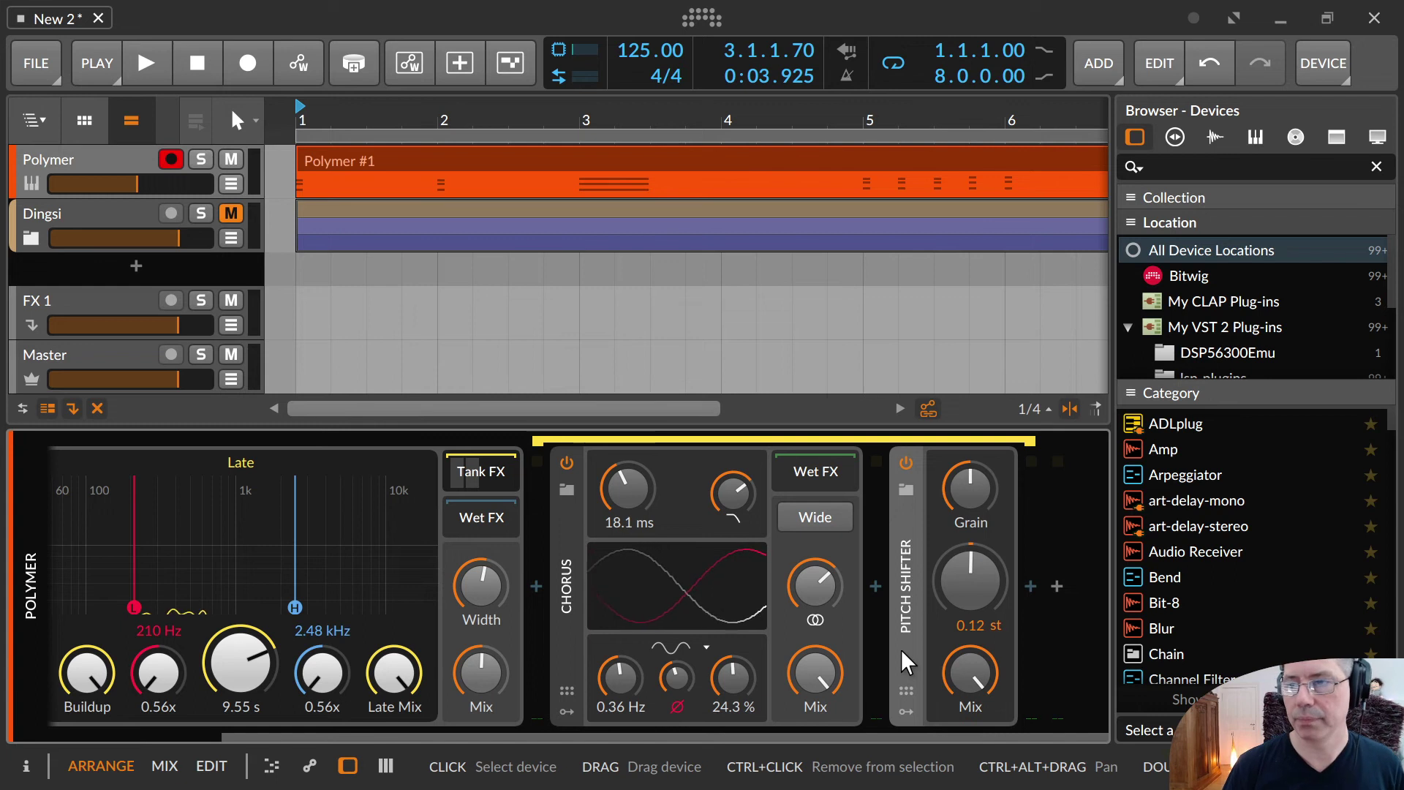
pyautogui.press('Delete')
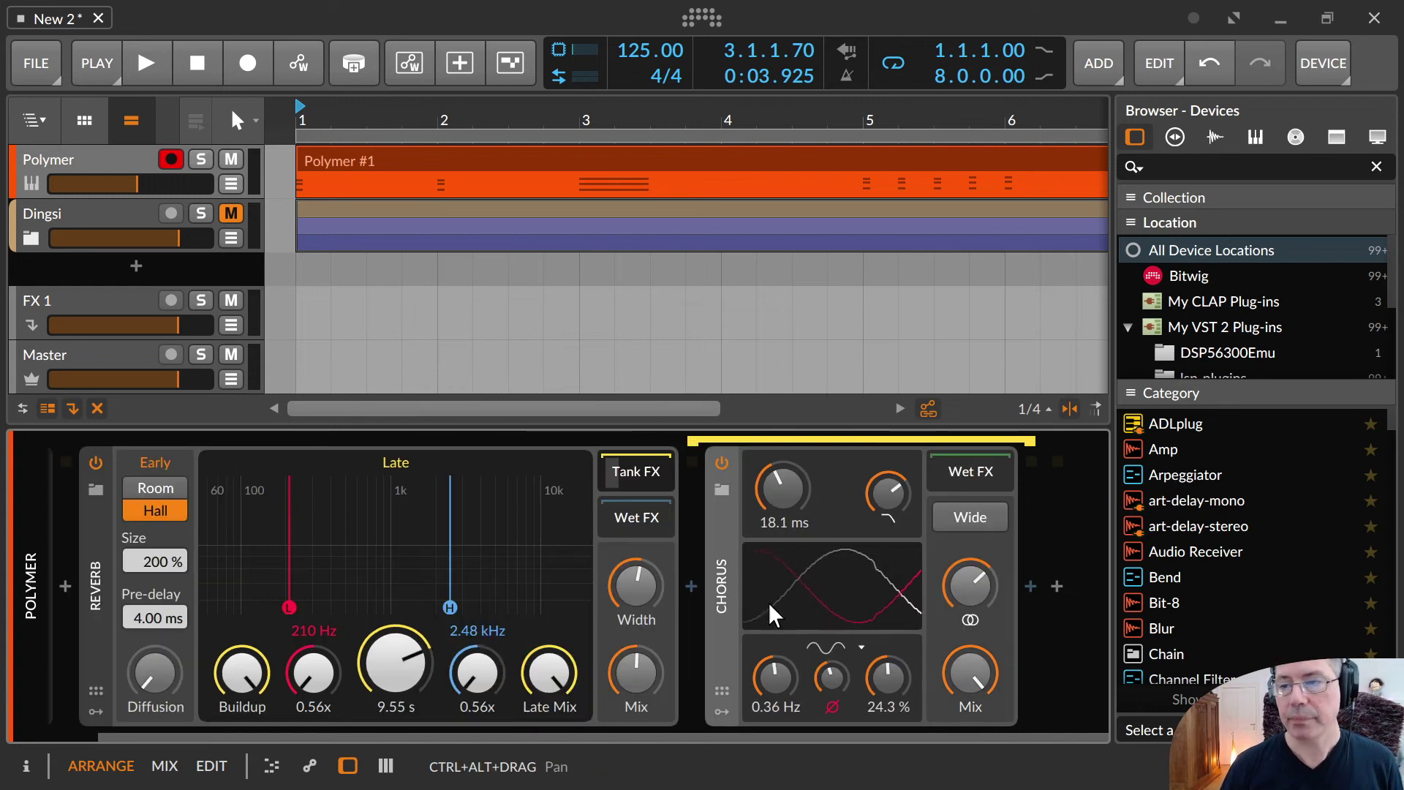
# Show the Reverb's empty Wet FX chain, and lower the Reverb's Mix to about 38.6 % and its Width slightly
pyautogui.press('Delete')
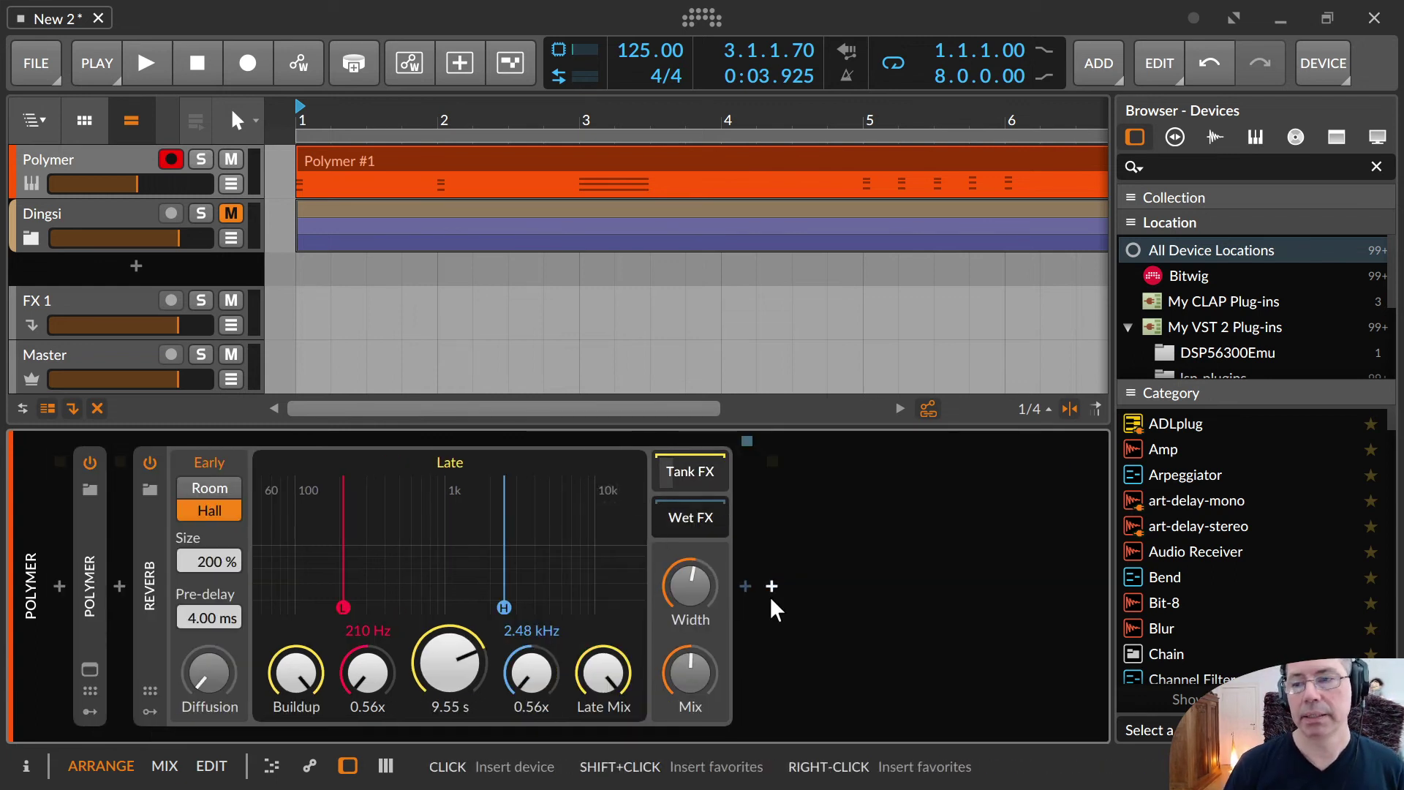
pyautogui.moveTo(690, 672); pyautogui.dragTo(691, 691)
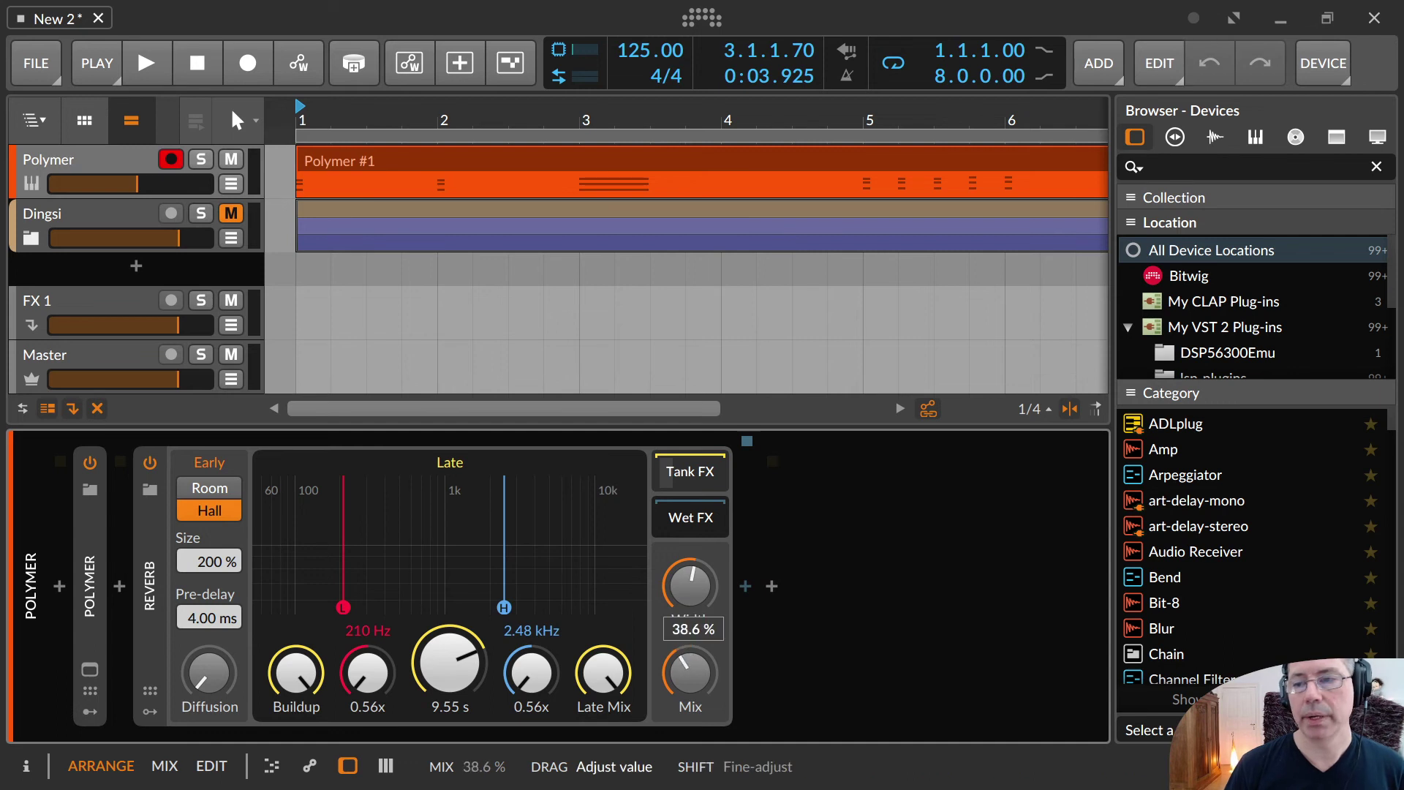
pyautogui.moveTo(686, 572); pyautogui.dragTo(686, 585)
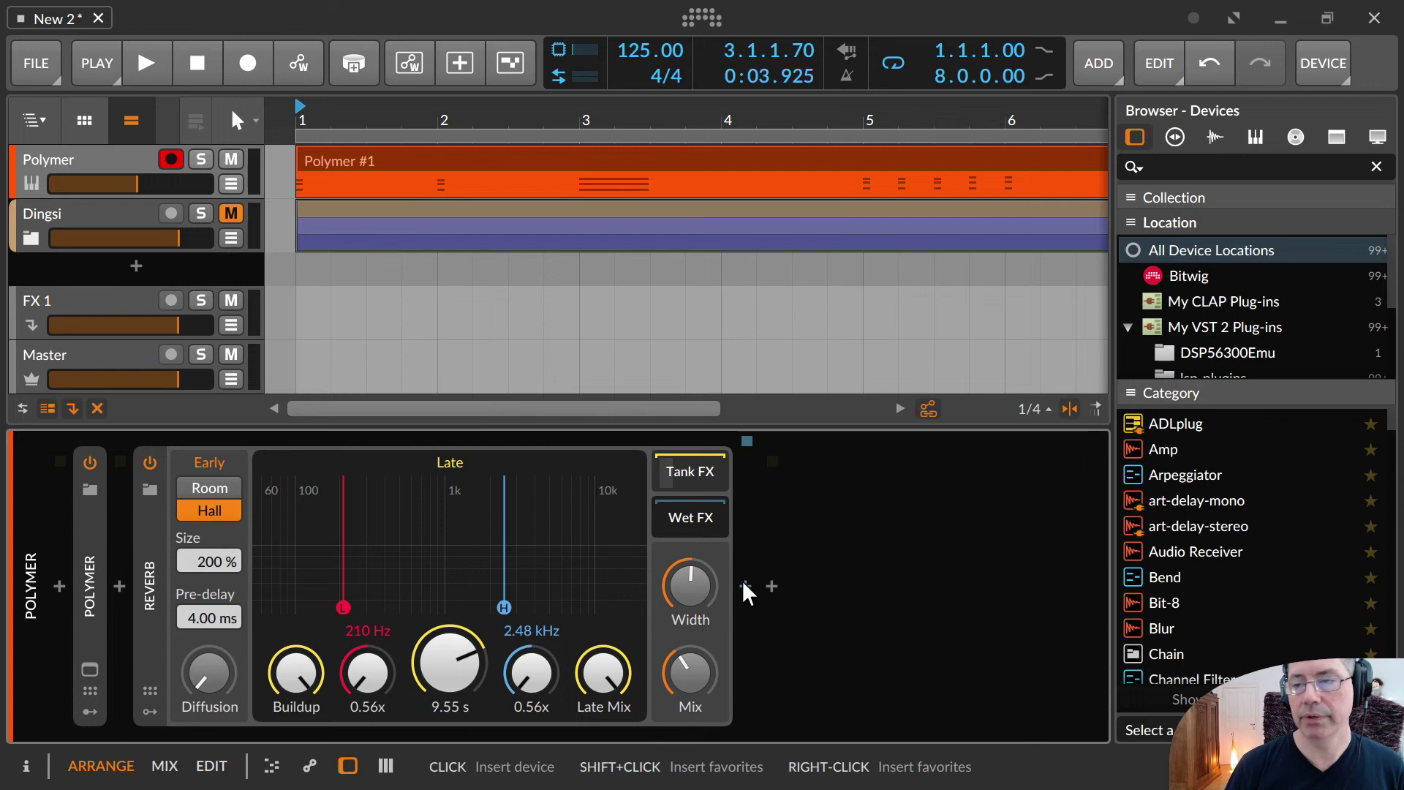
# Insert an EQ+ in the Reverb's Wet FX chain
pyautogui.click(745, 585)
pyautogui.press('Escape')
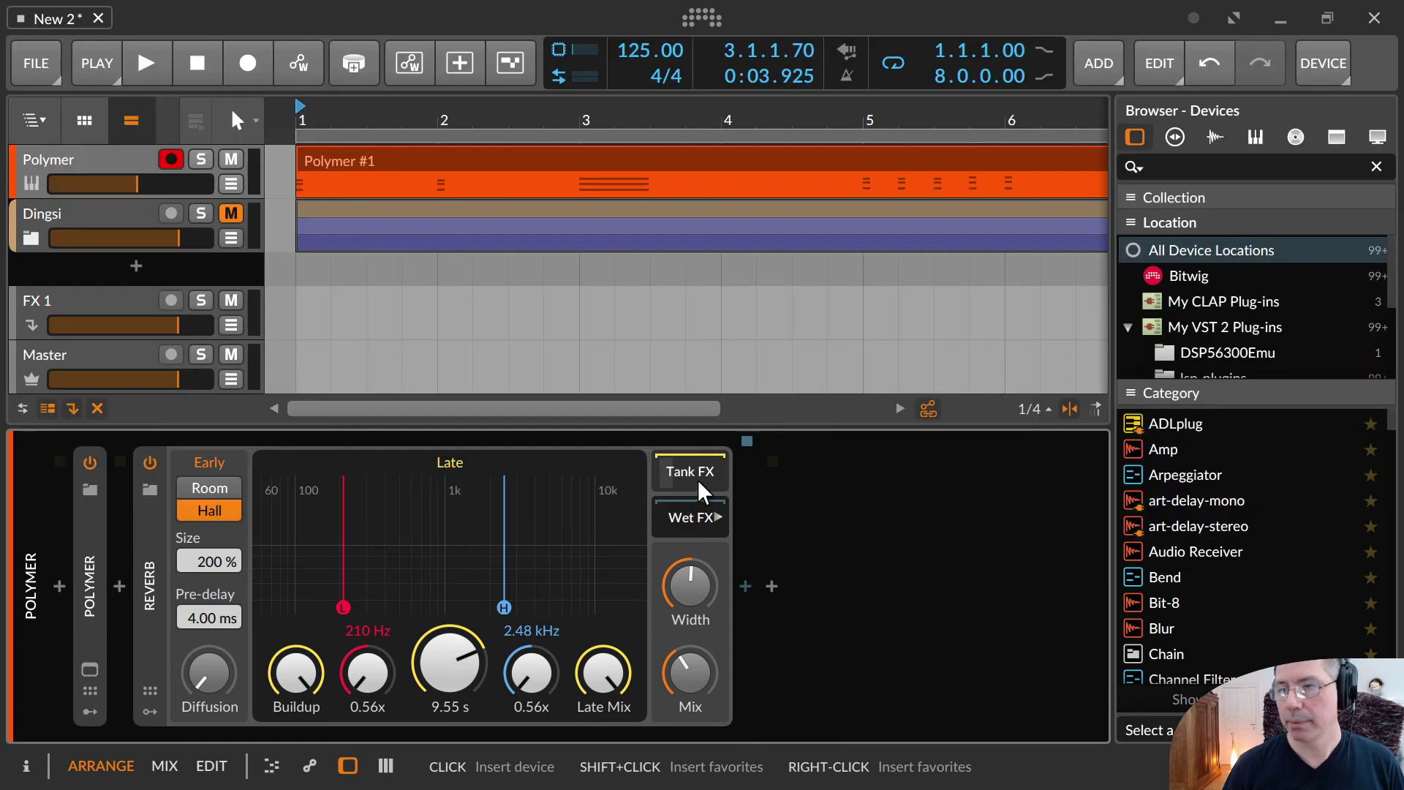
pyautogui.click(745, 586)
pyautogui.write('eq')
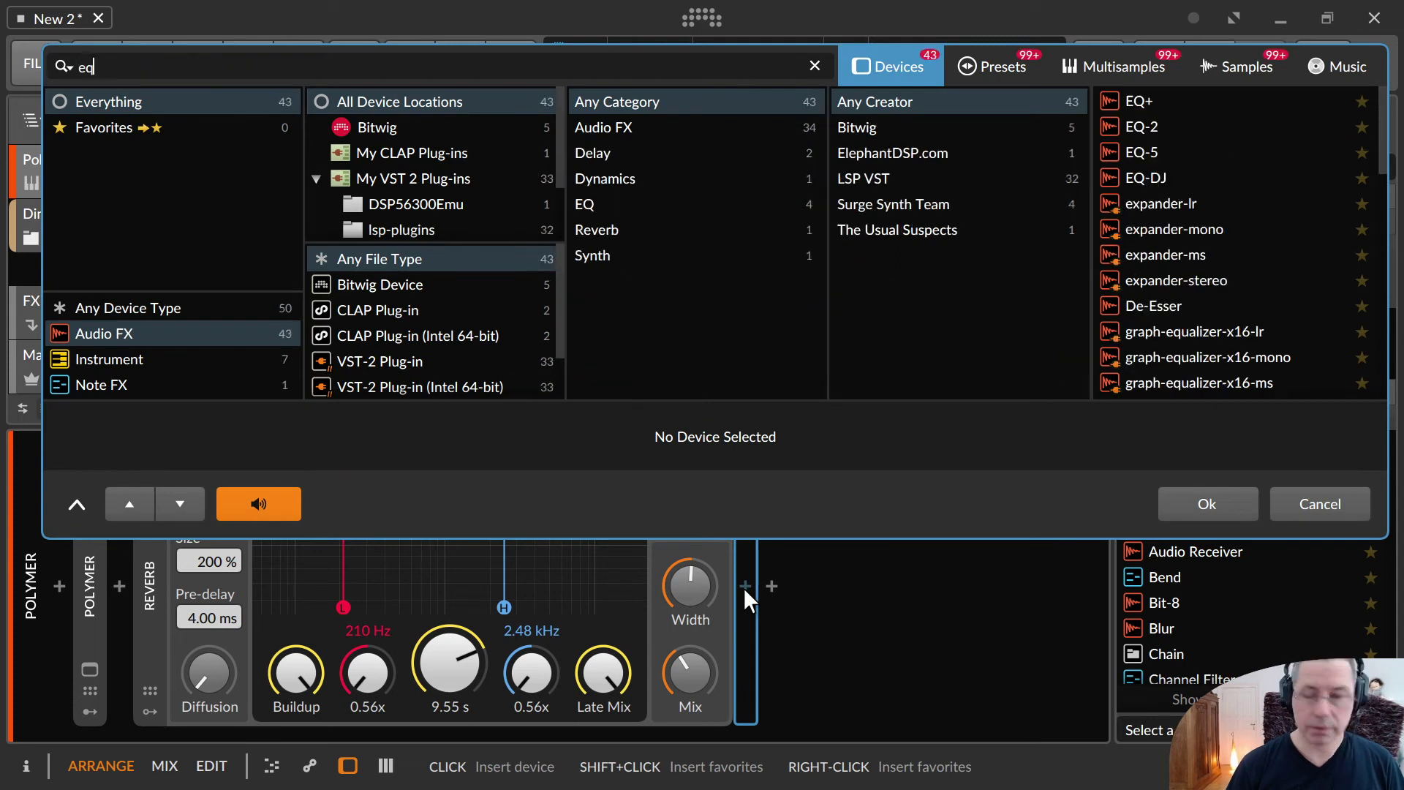
pyautogui.press('Down')
pyautogui.press('Return')
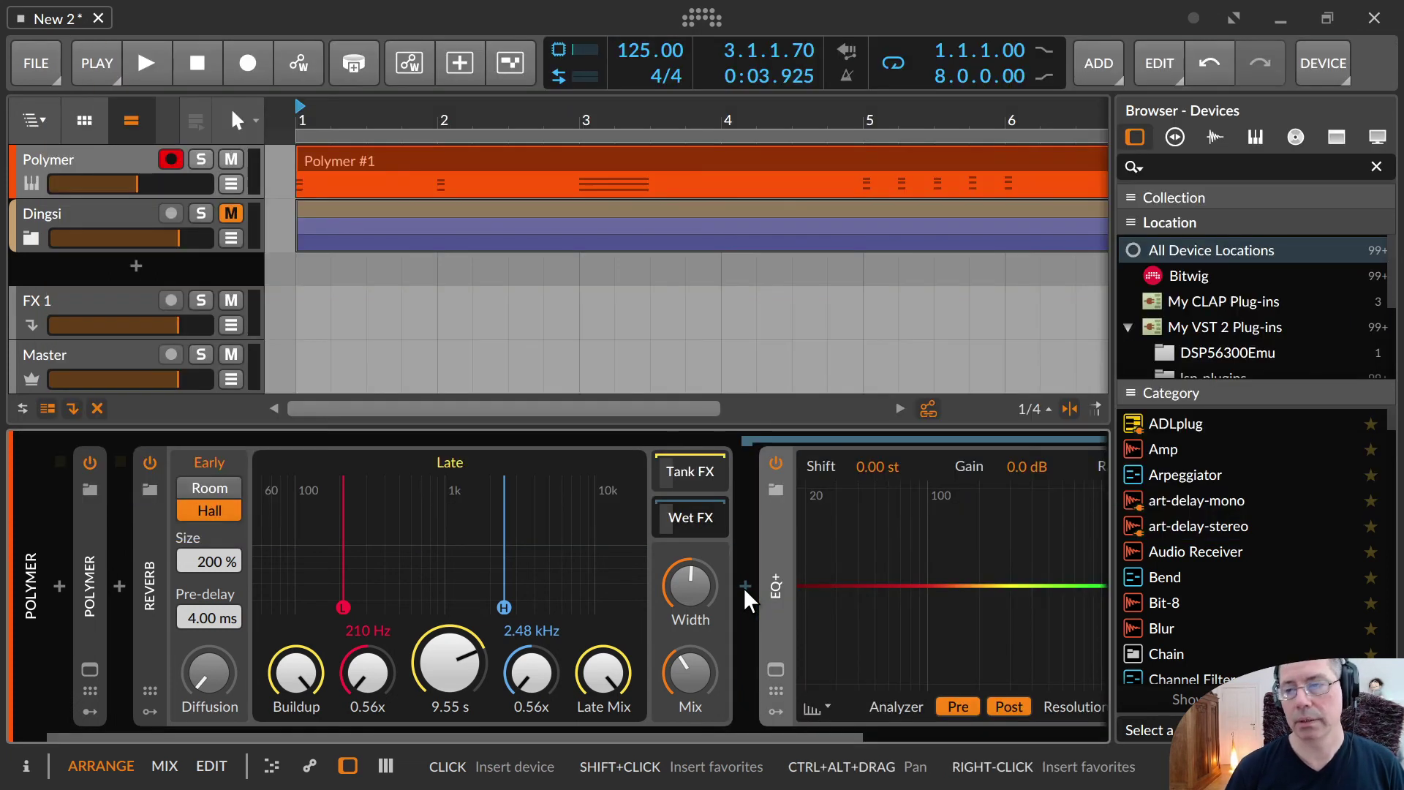
# Add a low-cut and a high-cut point in EQ+, trying high-cut frequencies of 668 Hz and 435 Hz and ending at 752 Hz
pyautogui.moveTo(773, 738); pyautogui.dragTo(894, 738)
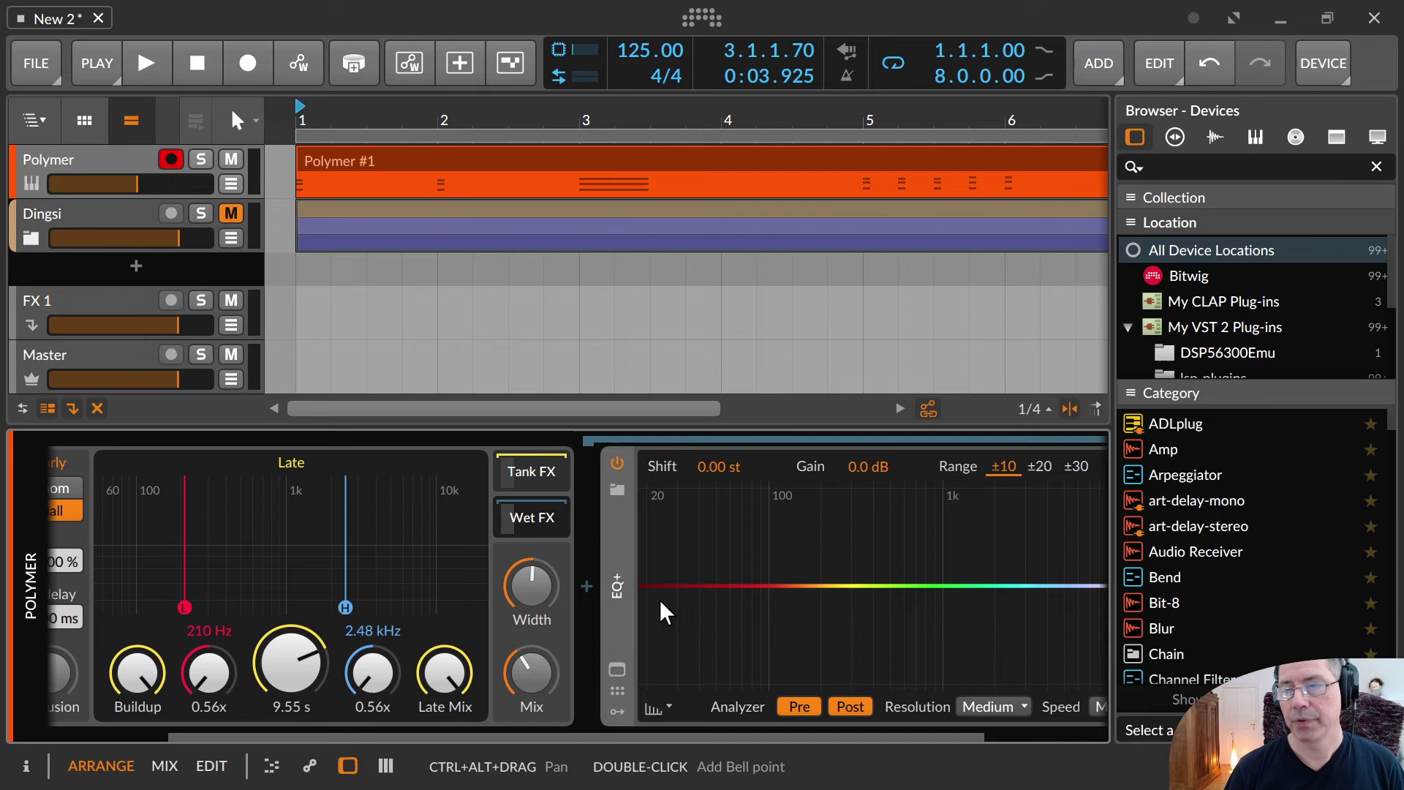
pyautogui.moveTo(651, 607); pyautogui.dragTo(768, 625)
pyautogui.moveTo(762, 738); pyautogui.dragTo(973, 738)
pyautogui.moveTo(1013, 586); pyautogui.dragTo(750, 586)
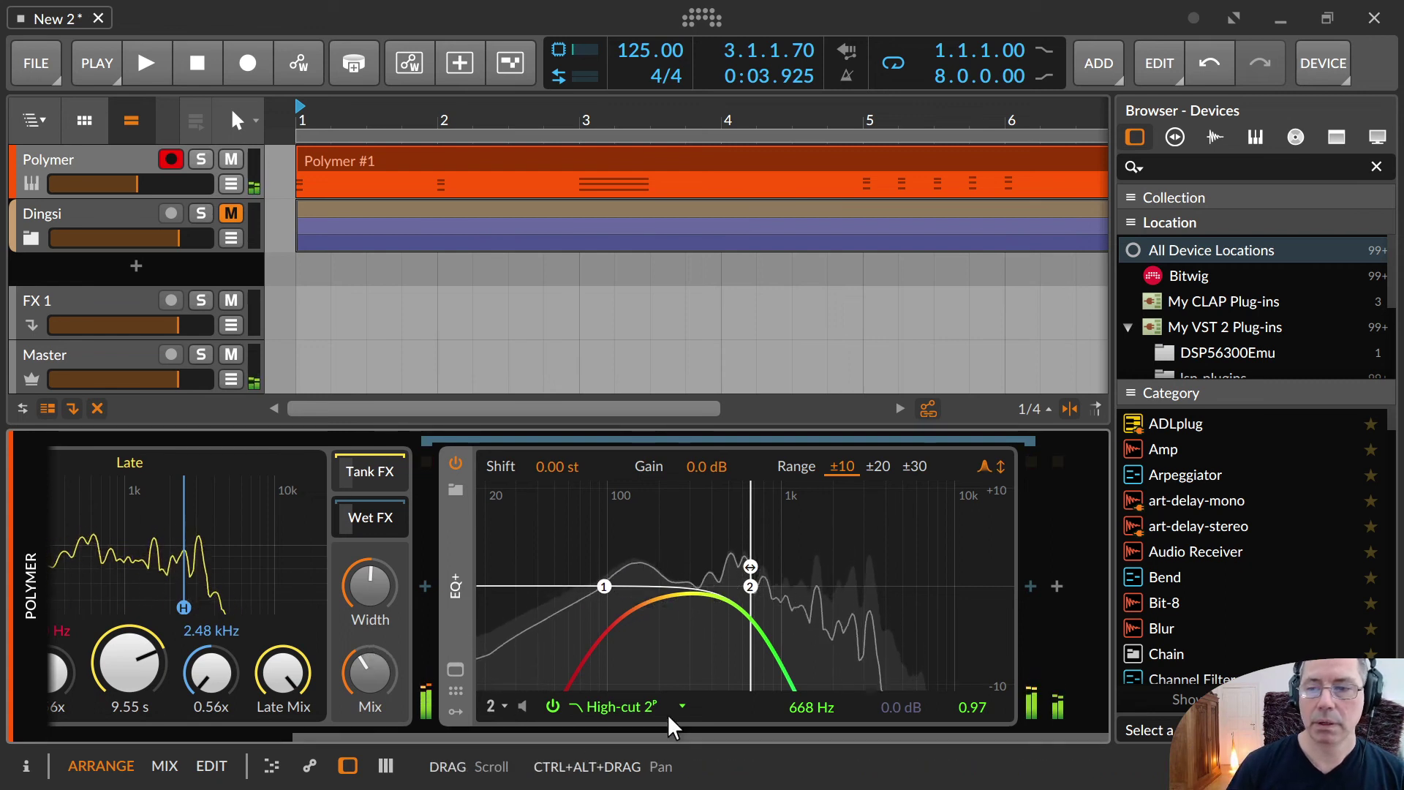
pyautogui.moveTo(810, 713); pyautogui.dragTo(810, 727)
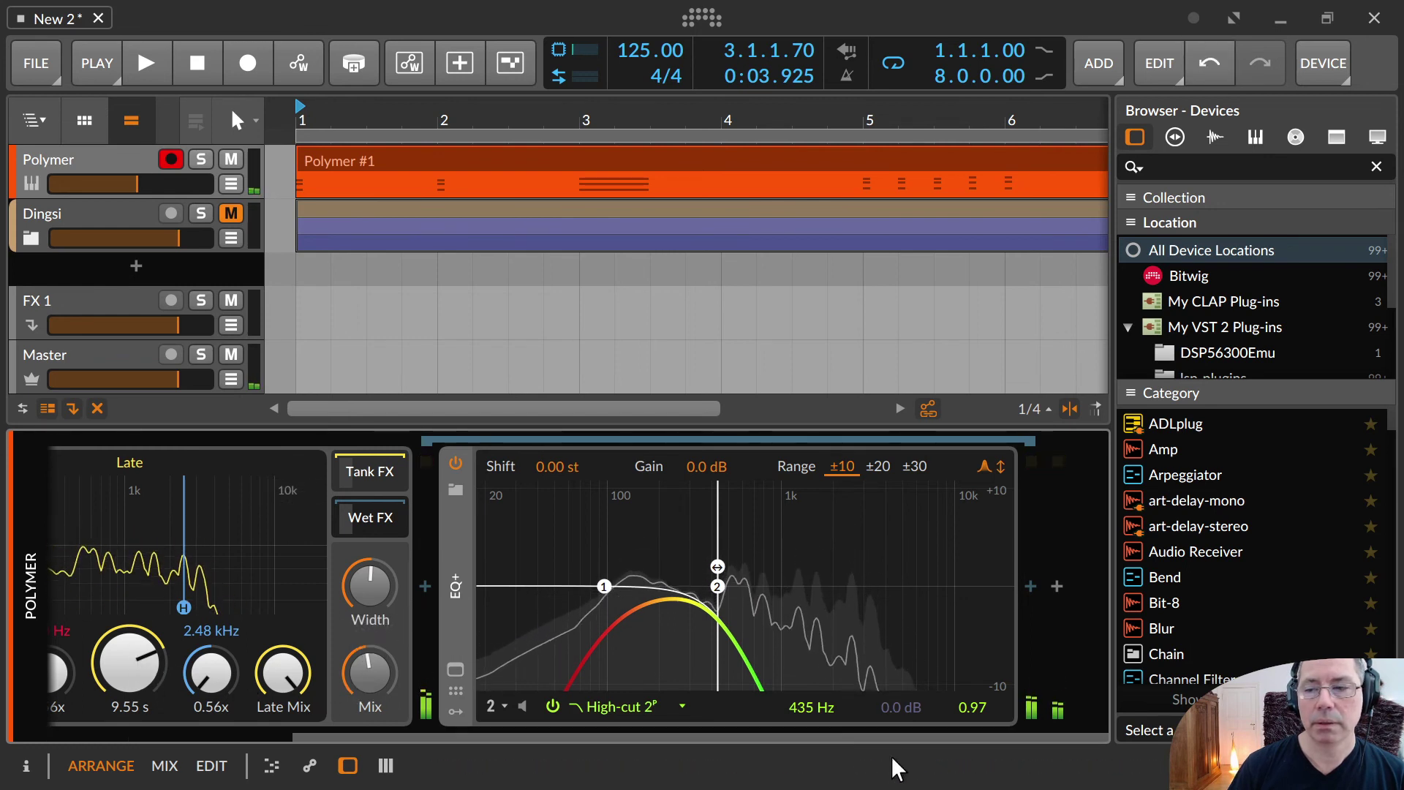
pyautogui.moveTo(812, 727)
pyautogui.mouseDown()
pyautogui.moveTo(812, 632)
pyautogui.moveTo(812, 732)
pyautogui.moveTo(811, 678)
pyautogui.moveTo(812, 715)
pyautogui.mouseUp()
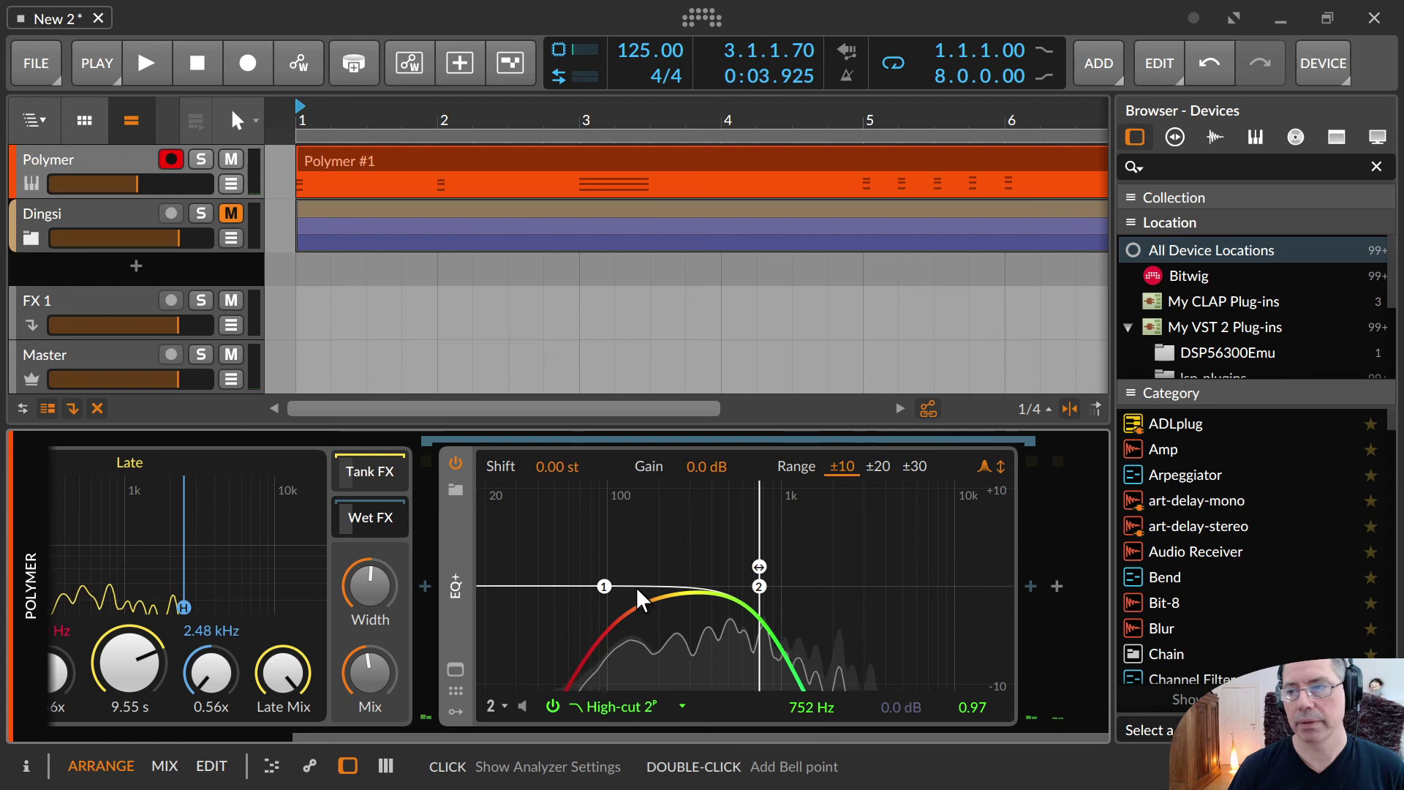
# Scale the interface down and display the Reverb's Tank FX chain in place of the Wet FX chain
pyautogui.moveTo(733, 742); pyautogui.dragTo(534, 742)
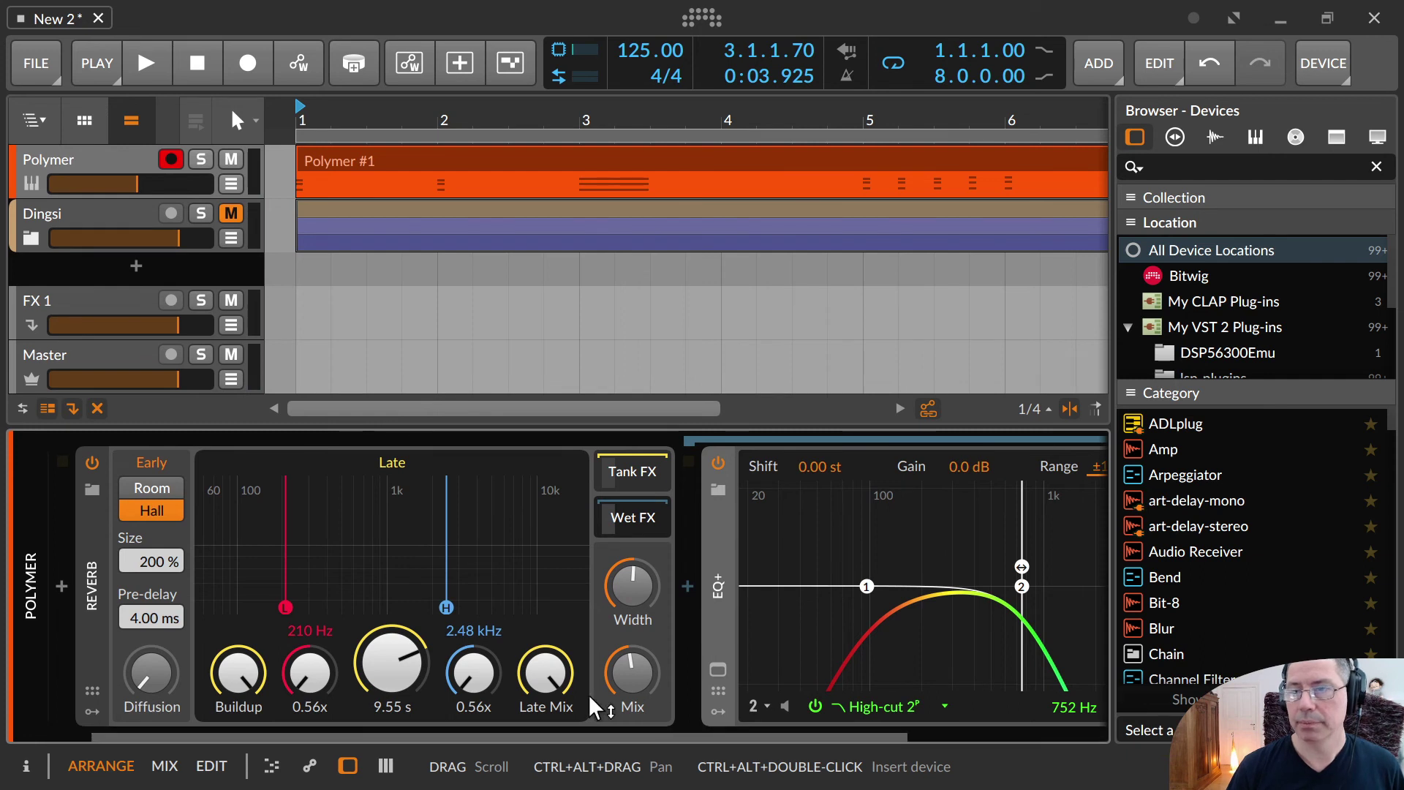
pyautogui.hotkey('ctrl', '-')
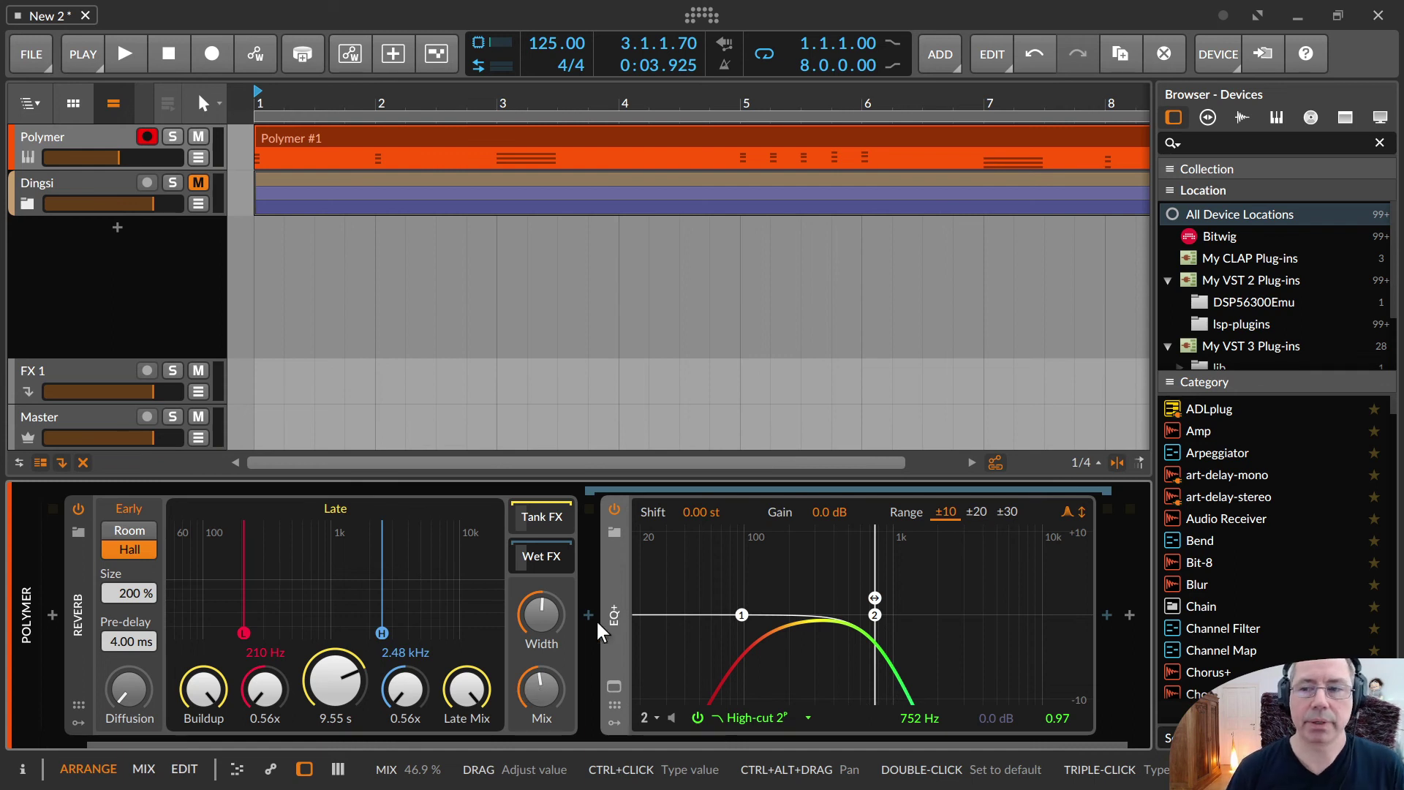
pyautogui.click(545, 517)
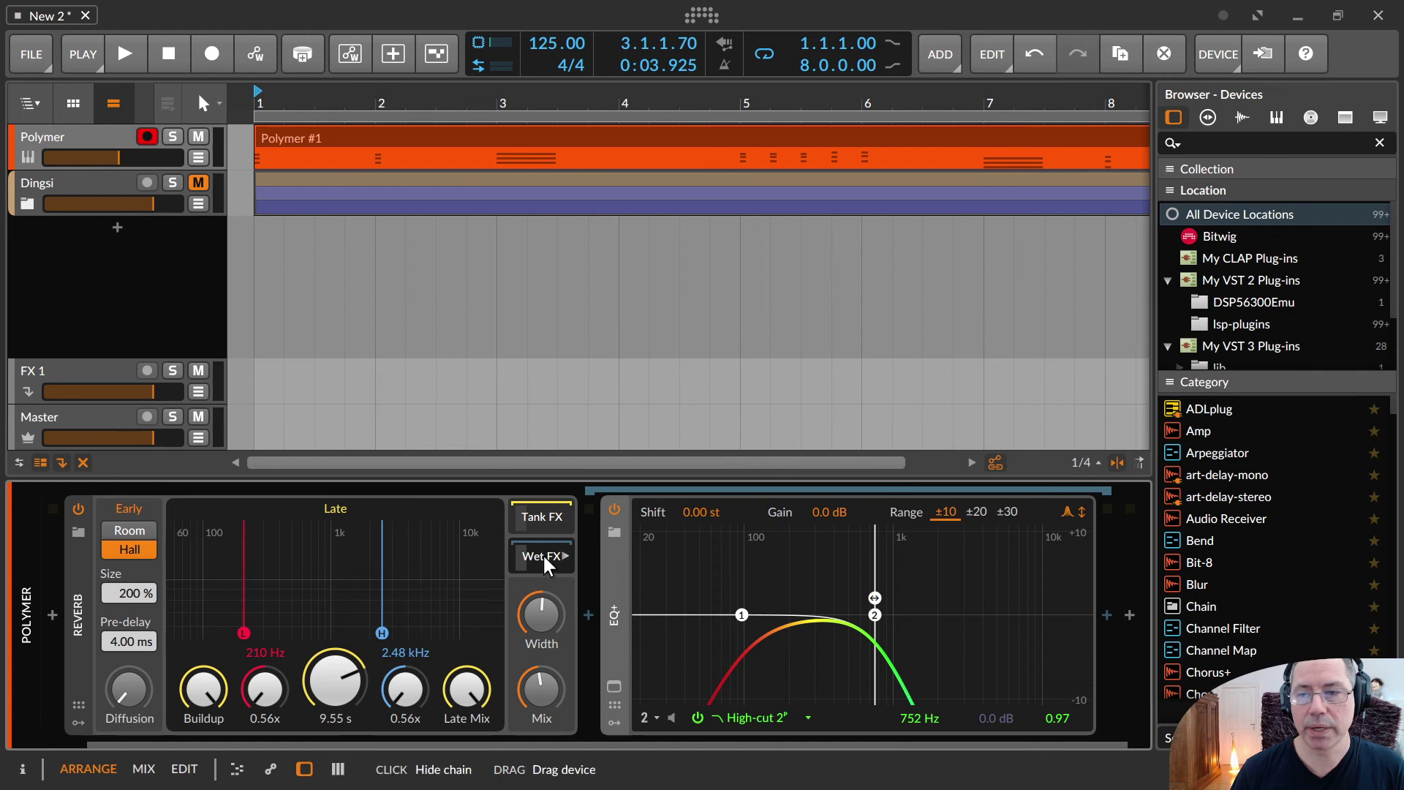
pyautogui.click(589, 518)
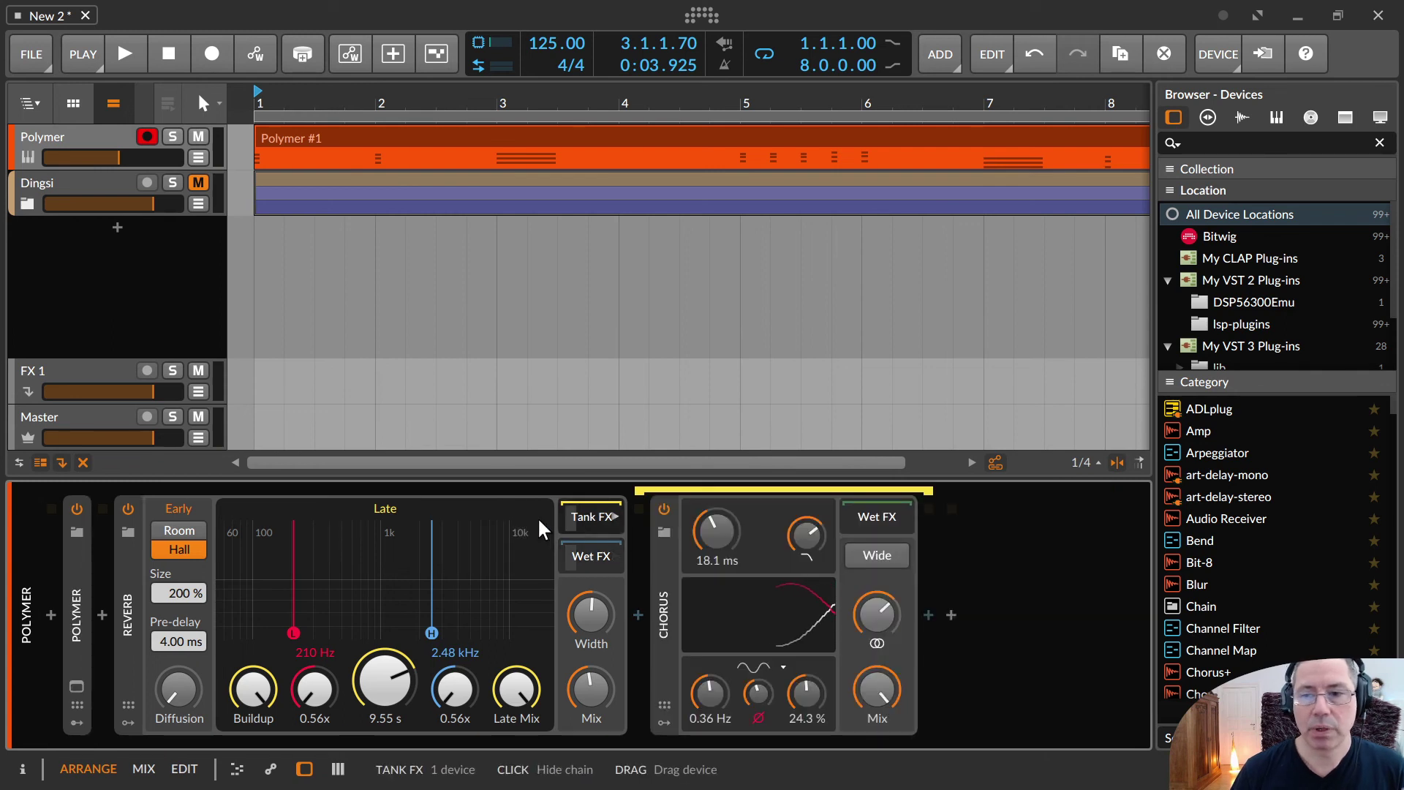